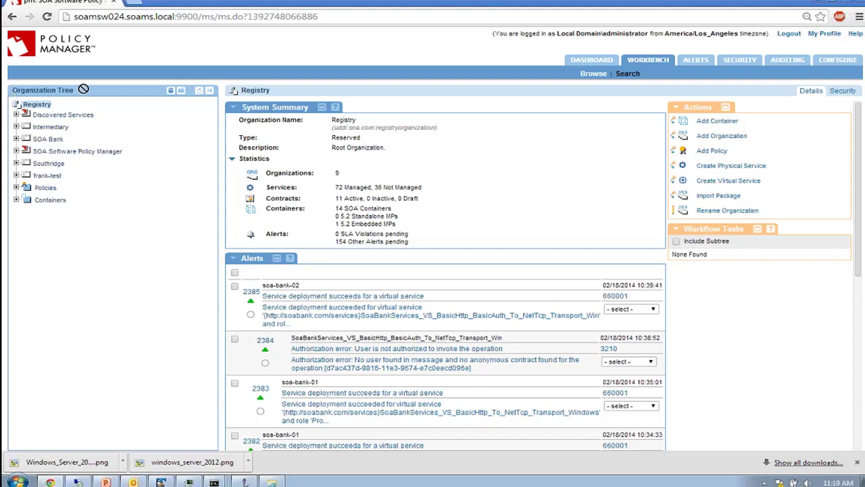
- Expand the SOA Bank organization in the tree and review its Services, Contracts, Policies and Containers folders
{"action": "left_click_drag", "start_coordinate": [88, 94], "coordinate": [13, 92]}
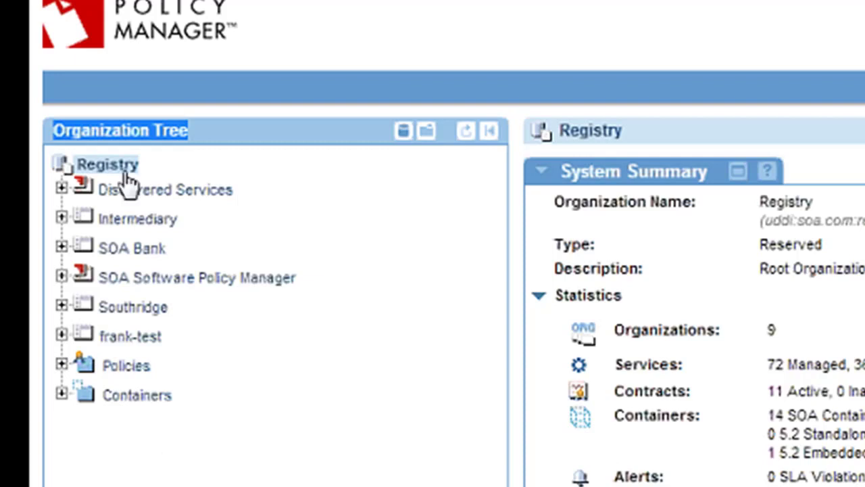
{"action": "left_click_drag", "start_coordinate": [183, 247], "coordinate": [107, 257]}
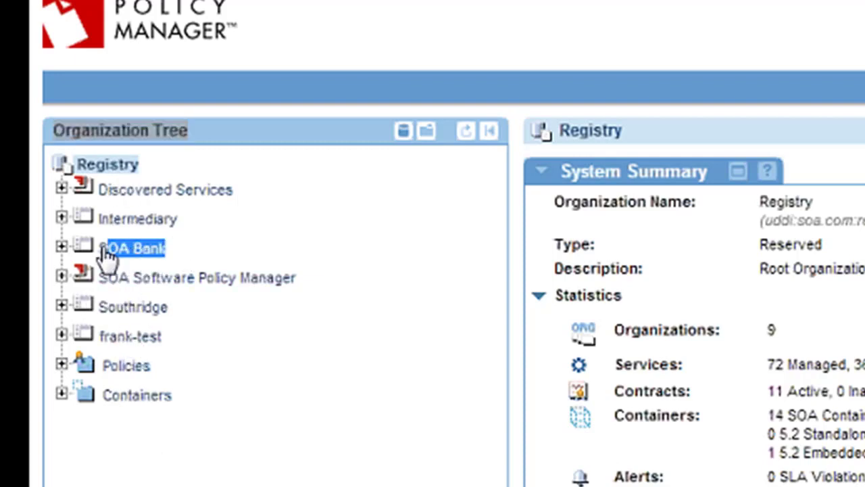
{"action": "left_click", "coordinate": [61, 247]}
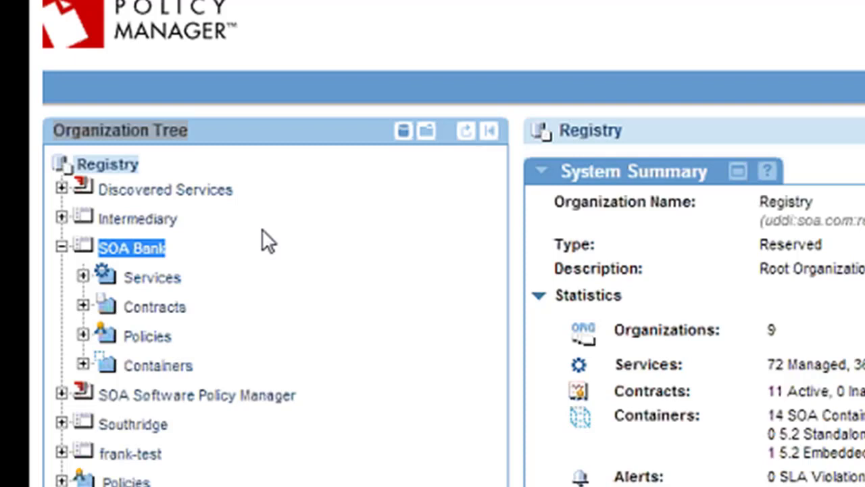
{"action": "left_click", "coordinate": [230, 250]}
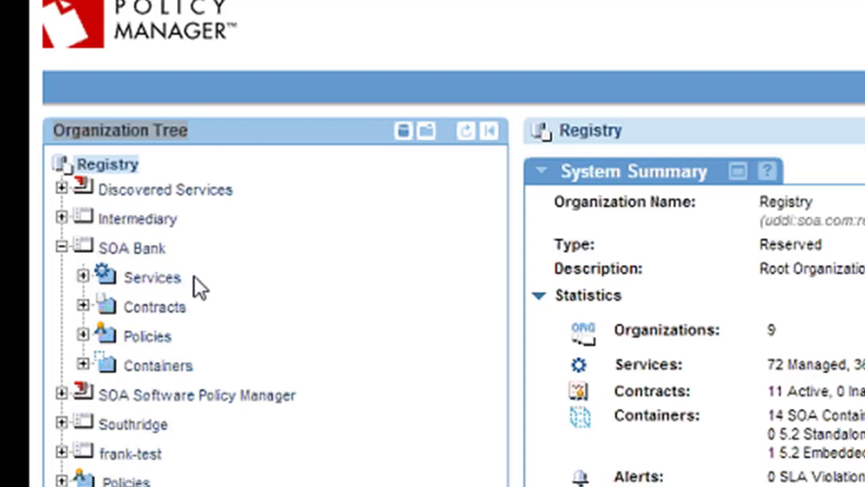
{"action": "left_click", "coordinate": [116, 282]}
{"action": "left_click", "coordinate": [155, 318]}
{"action": "left_click", "coordinate": [179, 340]}
{"action": "left_click", "coordinate": [142, 338]}
{"action": "left_click", "coordinate": [179, 370]}
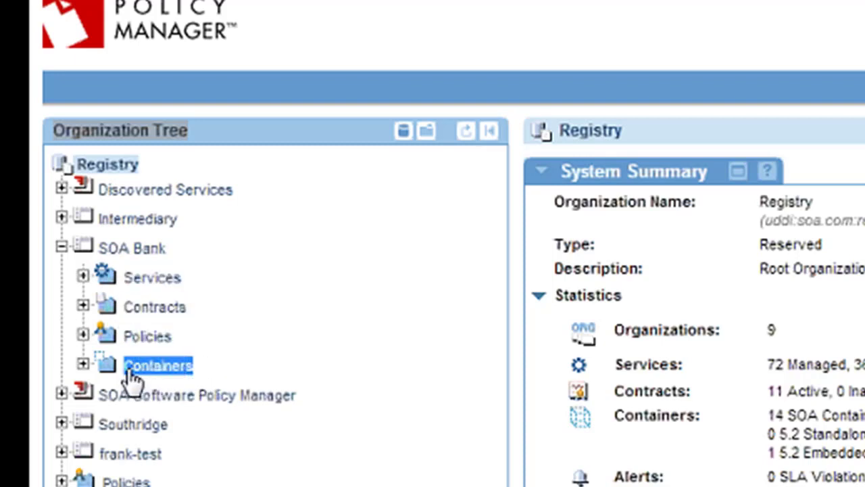
- Expand SOA Bank's Containers folder down to the cluster nodes and show the details of soa-bank-intermediary-cluster
{"action": "left_click", "coordinate": [83, 364]}
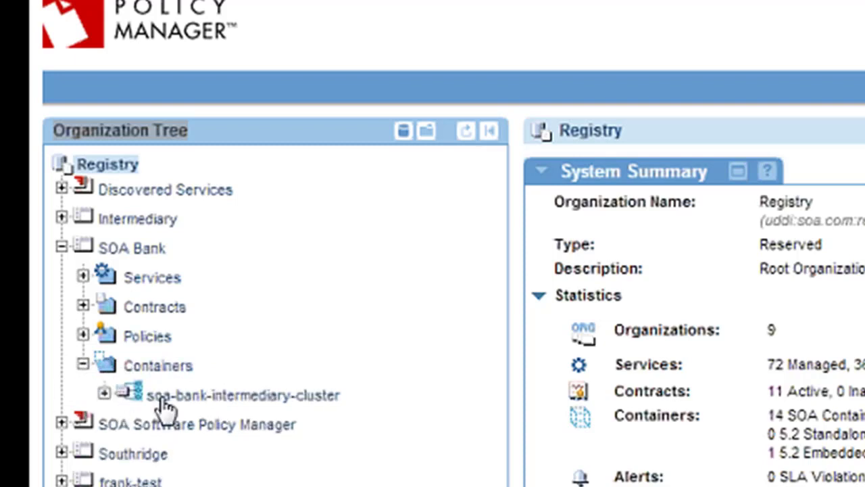
{"action": "left_click", "coordinate": [104, 393]}
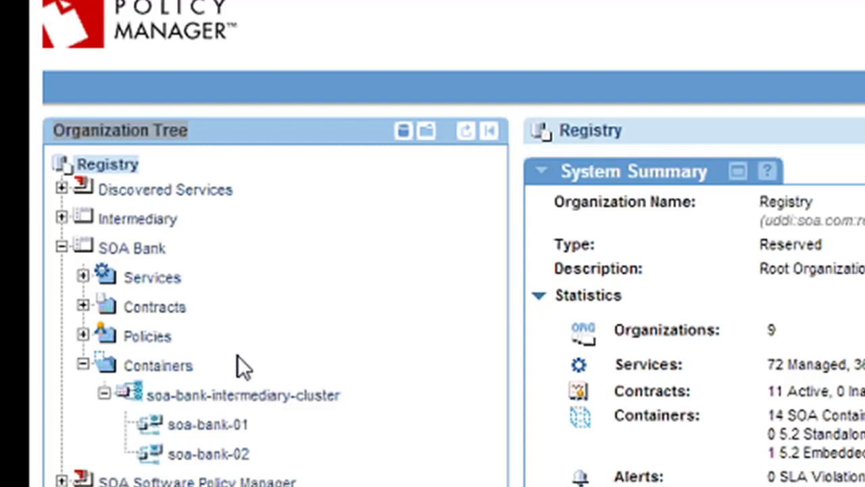
{"action": "left_click", "coordinate": [276, 397]}
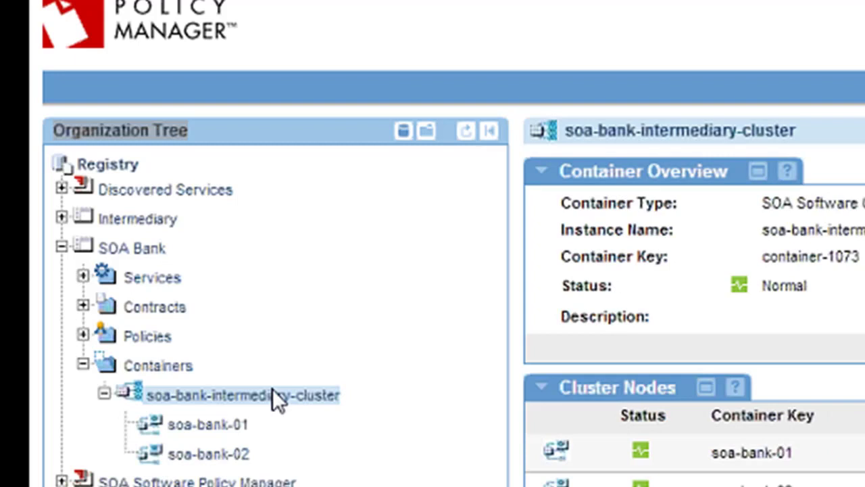
{"action": "left_click_drag", "start_coordinate": [274, 463], "coordinate": [174, 440]}
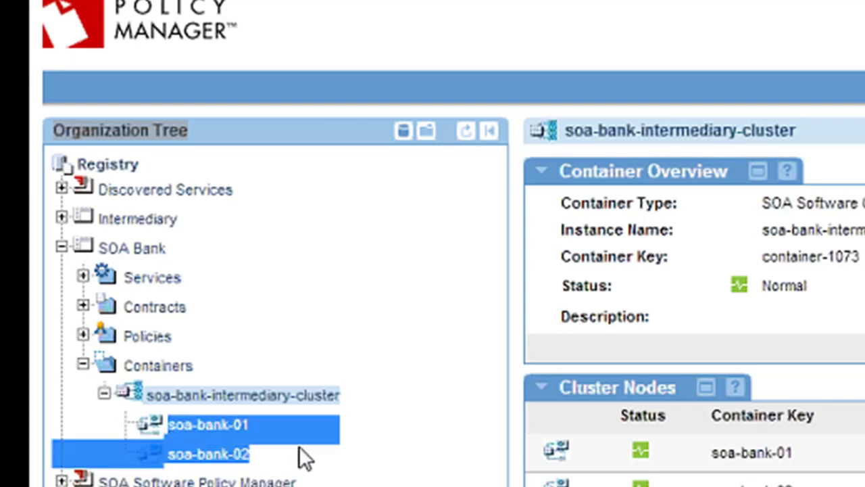
{"action": "left_click", "coordinate": [349, 473]}
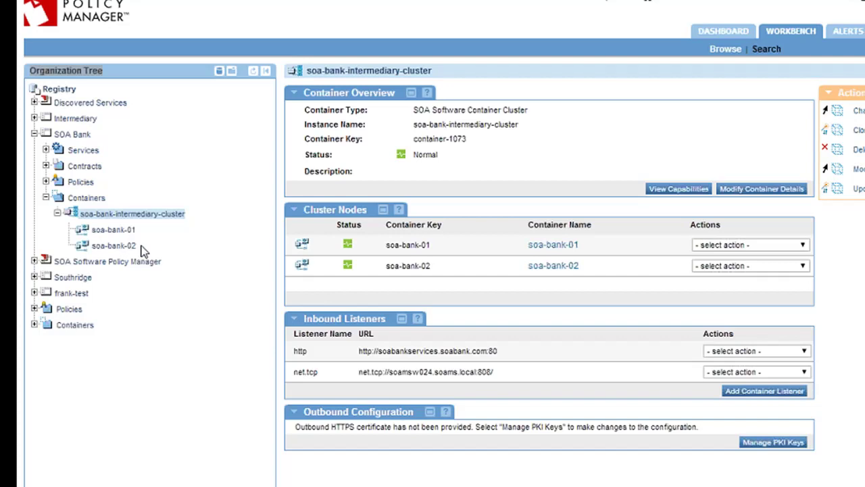
- Show the details of the soa-bank-01 container and examine its http and net.tcp inbound listeners
{"action": "left_click", "coordinate": [119, 230]}
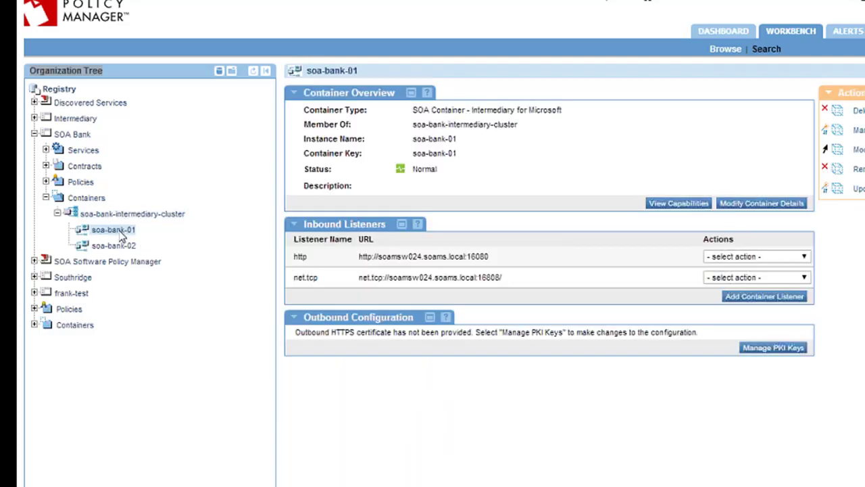
{"action": "left_click_drag", "start_coordinate": [358, 257], "coordinate": [511, 269]}
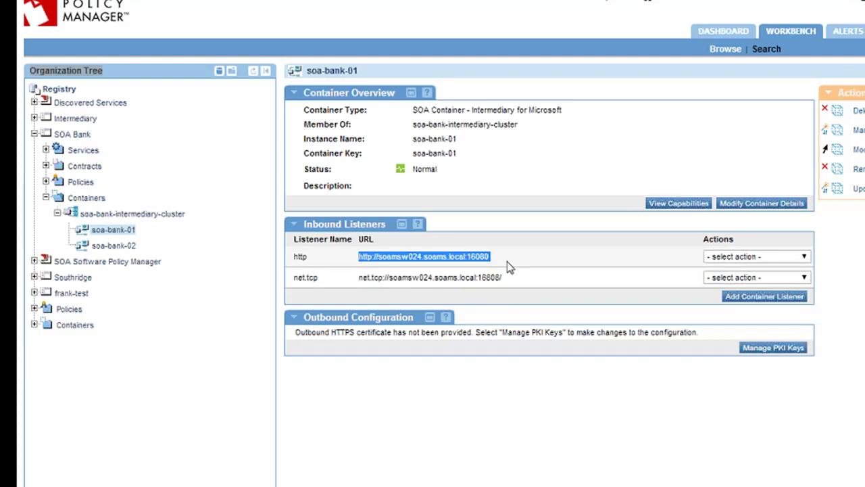
{"action": "left_click", "coordinate": [294, 258]}
{"action": "left_click_drag", "start_coordinate": [294, 258], "coordinate": [517, 265]}
{"action": "left_click_drag", "start_coordinate": [301, 281], "coordinate": [509, 298]}
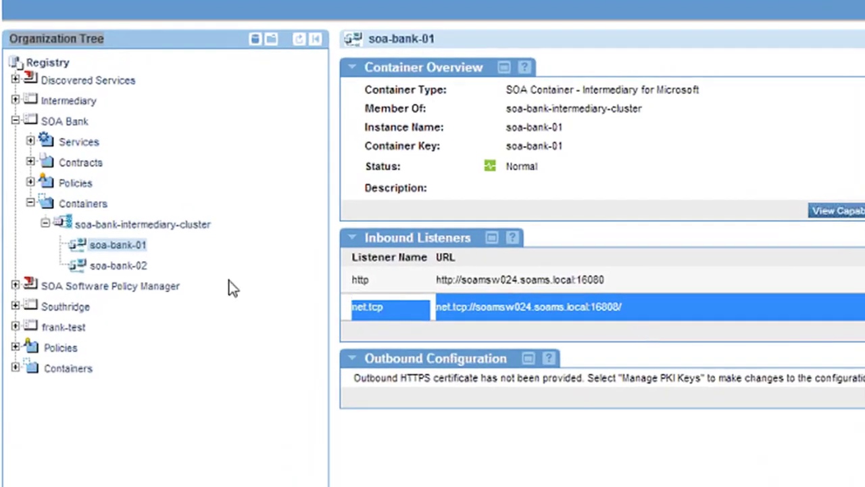
- Compare the http and net.tcp listener URLs of the soa-bank-01 and soa-bank-02 containers
{"action": "left_click", "coordinate": [128, 269]}
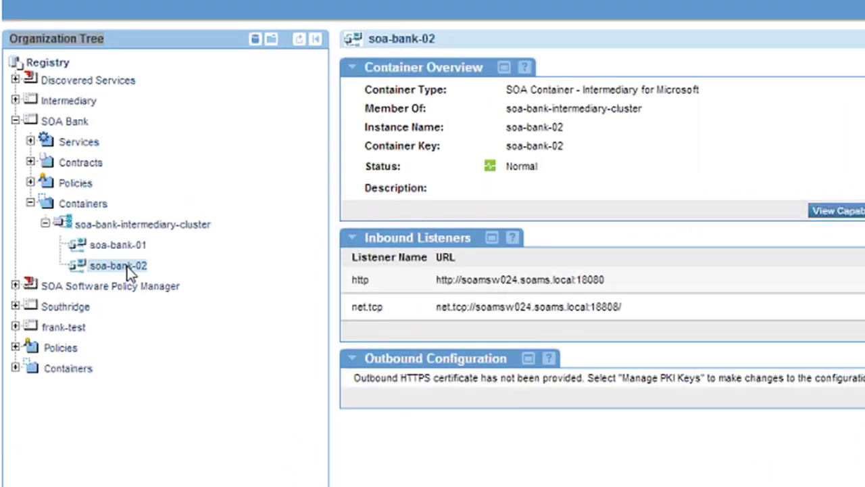
{"action": "left_click", "coordinate": [125, 244]}
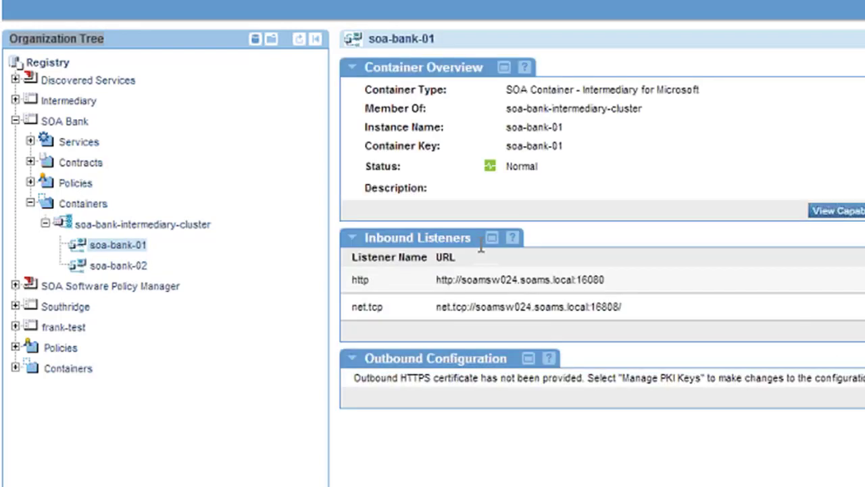
{"action": "left_click_drag", "start_coordinate": [534, 279], "coordinate": [650, 284]}
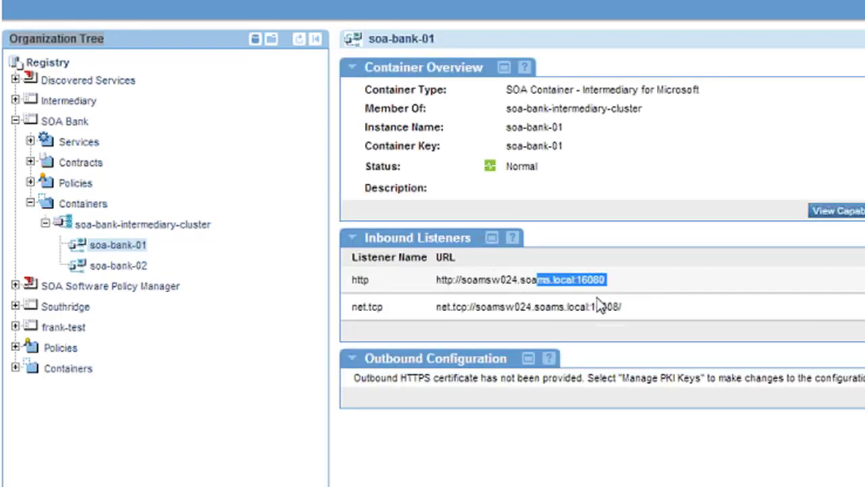
{"action": "left_click", "coordinate": [554, 309]}
{"action": "left_click_drag", "start_coordinate": [554, 309], "coordinate": [643, 313]}
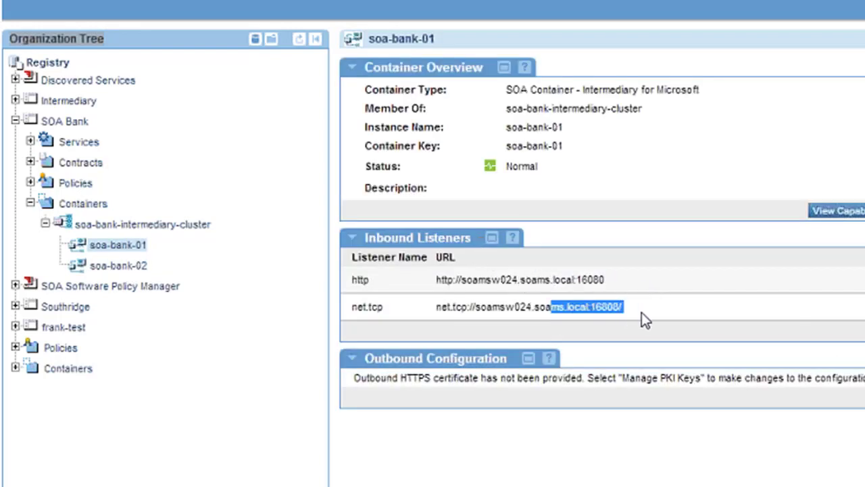
{"action": "left_click", "coordinate": [113, 265]}
{"action": "left_click_drag", "start_coordinate": [551, 281], "coordinate": [650, 284]}
{"action": "left_click_drag", "start_coordinate": [547, 307], "coordinate": [657, 315]}
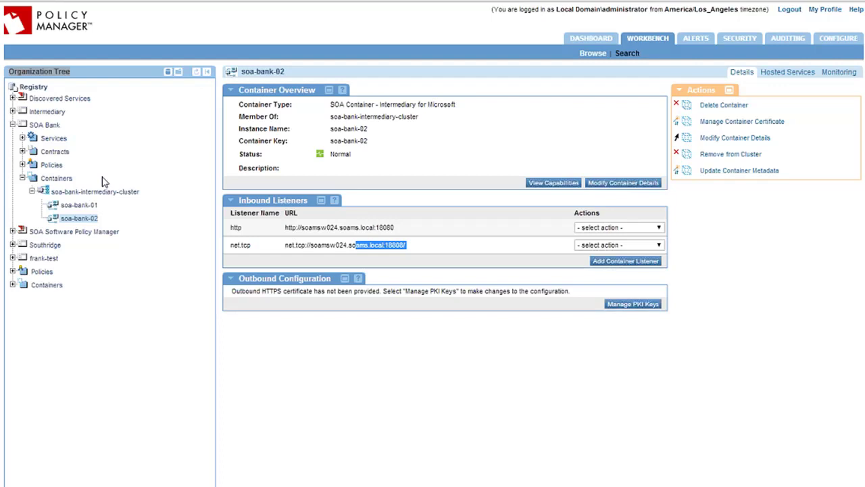
- Collapse SOA Bank's Containers folder and view the Soa Bank Detailed Auditing policy under its Operational Policies
{"action": "left_click", "coordinate": [23, 177]}
{"action": "left_click", "coordinate": [23, 164]}
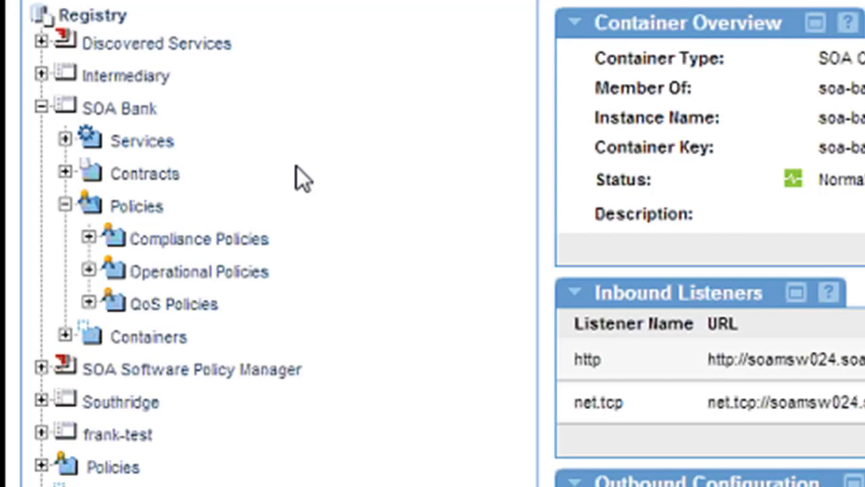
{"action": "left_click", "coordinate": [88, 270]}
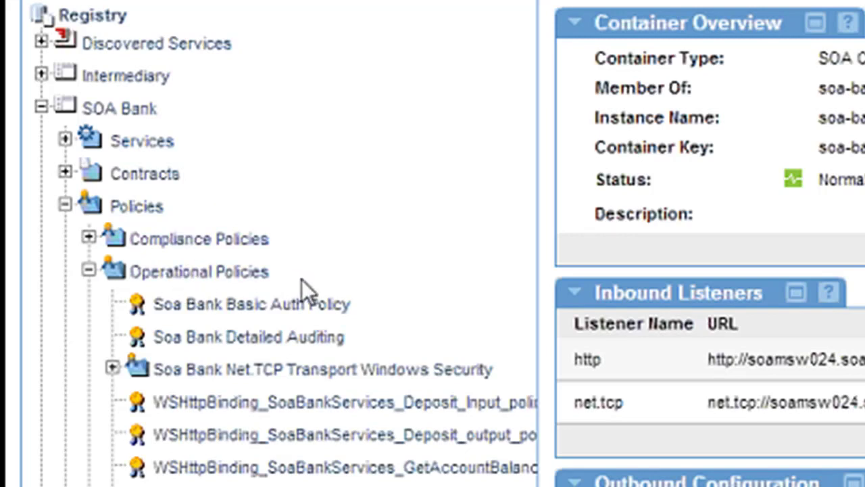
{"action": "left_click", "coordinate": [292, 339]}
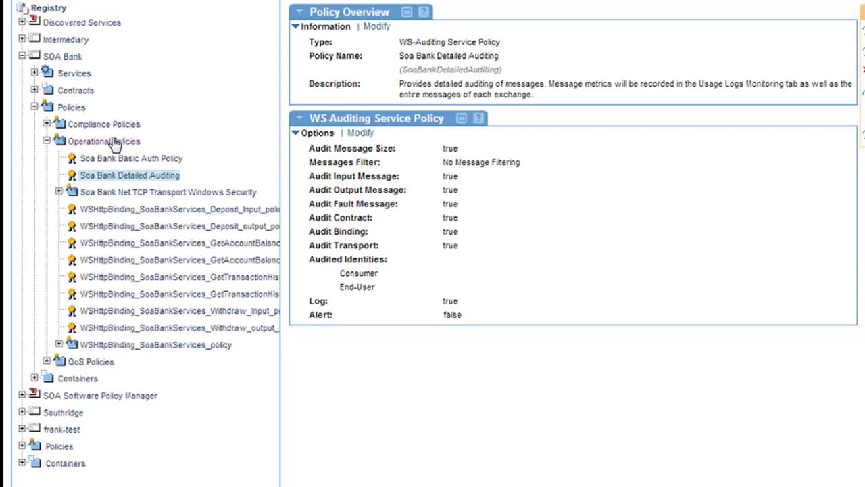
- Collapse SOA Bank's Policies folder and review the anonymous and soa bank named contracts under Provided Contracts
{"action": "left_click", "coordinate": [46, 140]}
{"action": "left_click", "coordinate": [34, 107]}
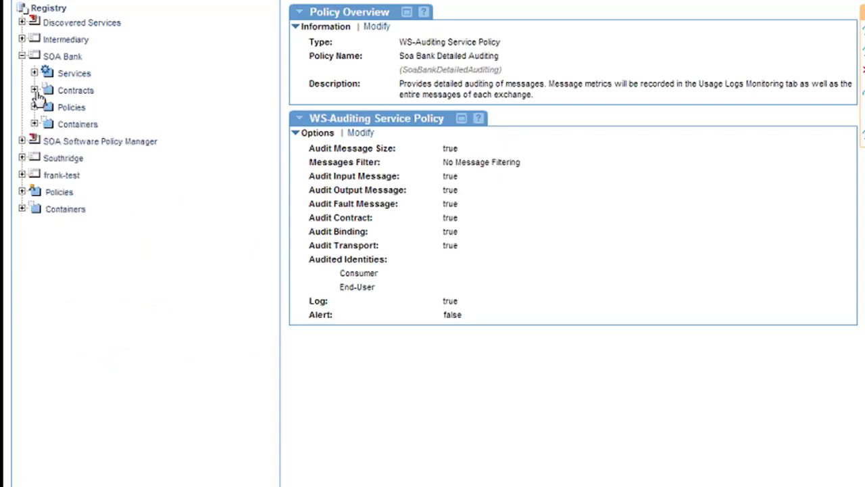
{"action": "left_click", "coordinate": [33, 90]}
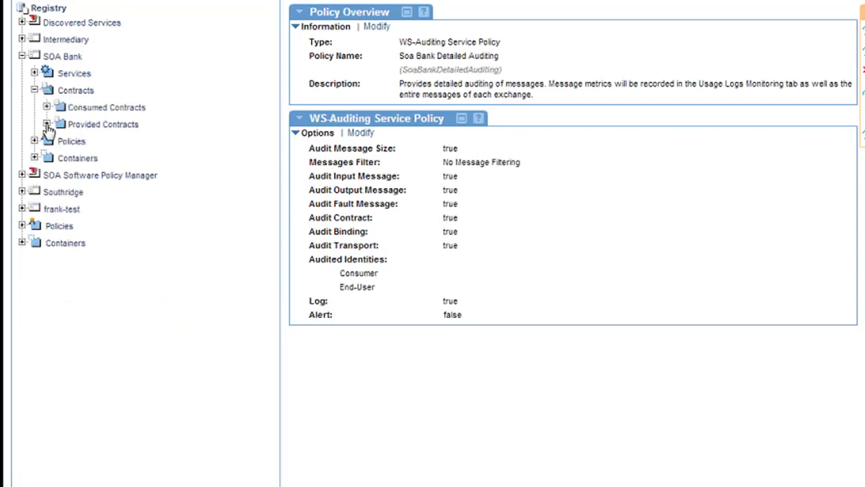
{"action": "left_click", "coordinate": [88, 128]}
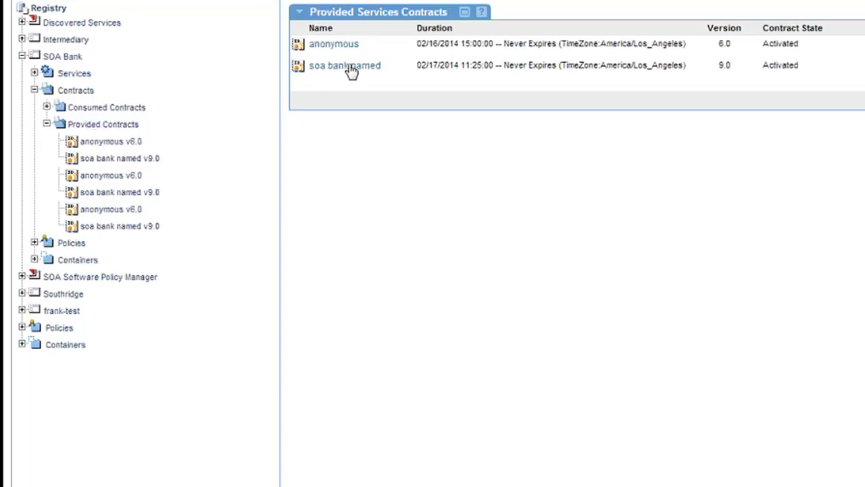
{"action": "left_click_drag", "start_coordinate": [402, 66], "coordinate": [308, 66]}
{"action": "left_click_drag", "start_coordinate": [376, 46], "coordinate": [286, 48]}
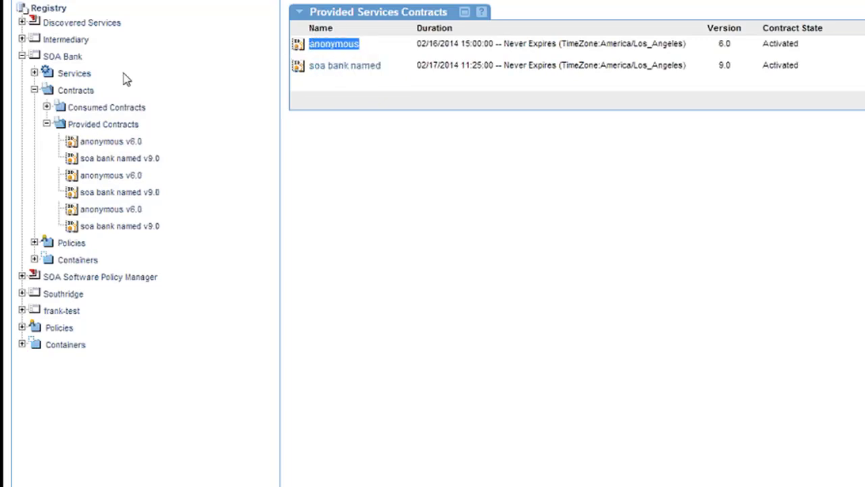
- Collapse SOA Bank's Contracts folder and expand Services to review its physical and virtual services
{"action": "left_click", "coordinate": [34, 90]}
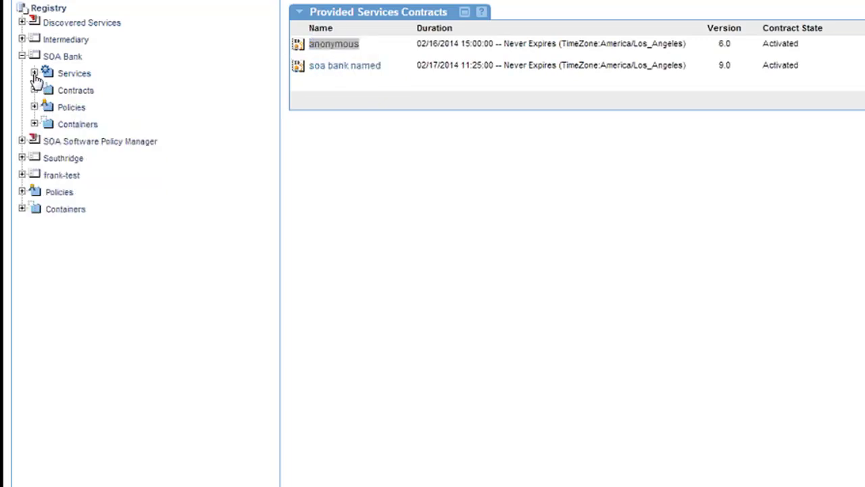
{"action": "left_click", "coordinate": [35, 72]}
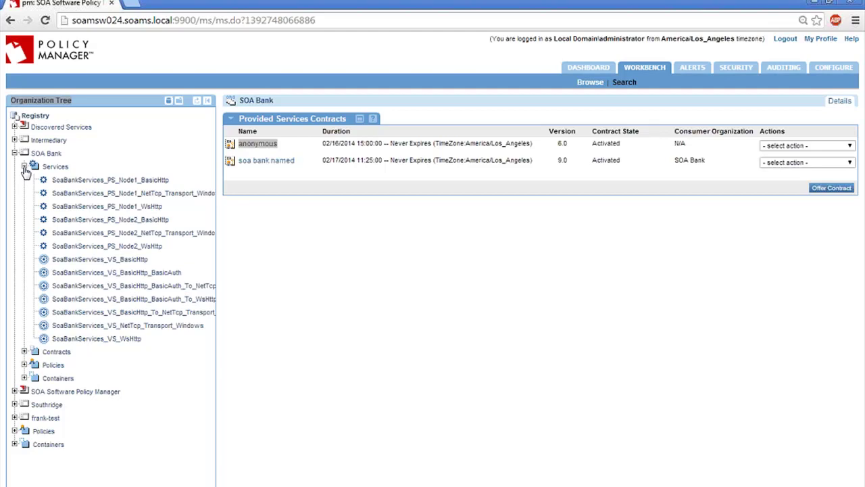
{"action": "left_click_drag", "start_coordinate": [169, 180], "coordinate": [140, 179]}
{"action": "double_click", "coordinate": [112, 178]}
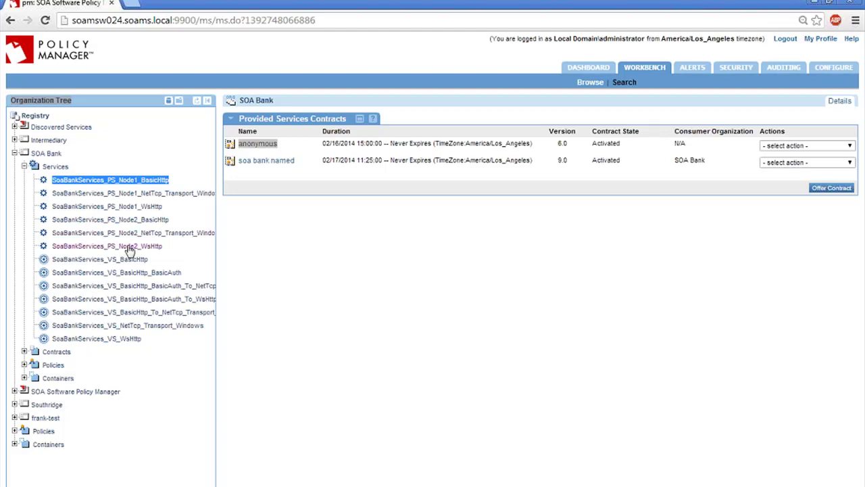
{"action": "left_click_drag", "start_coordinate": [167, 263], "coordinate": [53, 266]}
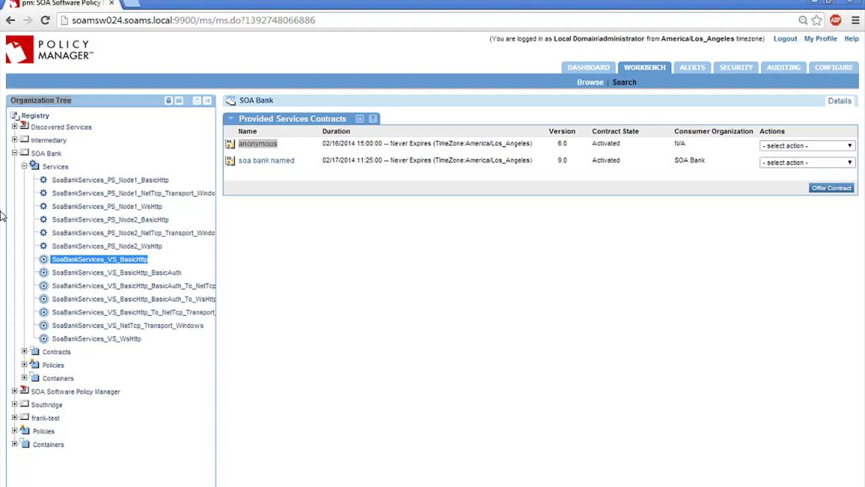
- Show the hosted services of soa-bank-intermediary-cluster and compare them with the virtual services in the tree
{"action": "left_click", "coordinate": [69, 380]}
{"action": "left_click", "coordinate": [80, 392]}
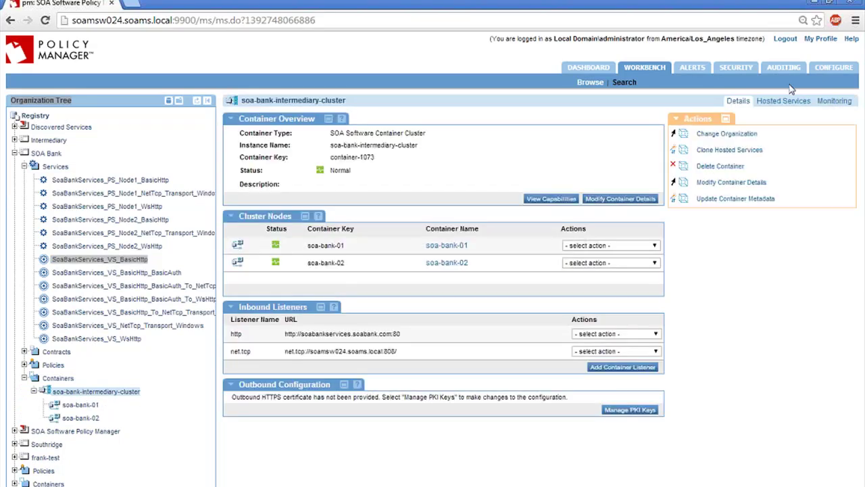
{"action": "left_click", "coordinate": [796, 103]}
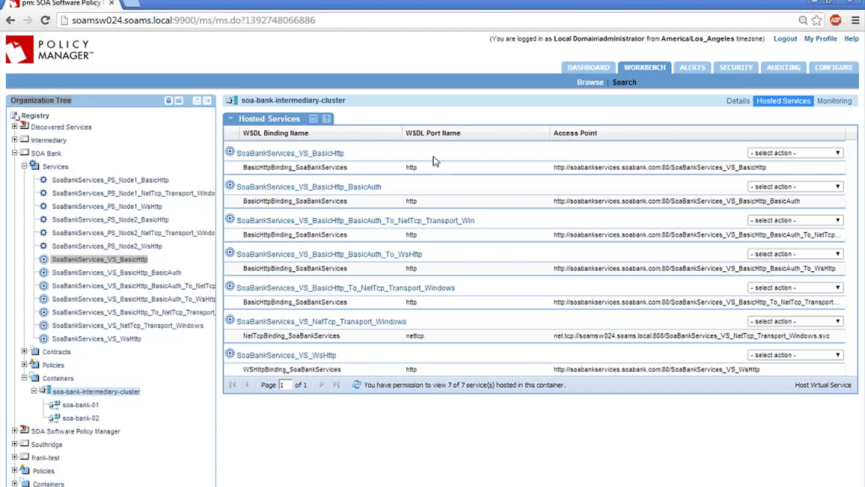
{"action": "left_click_drag", "start_coordinate": [351, 353], "coordinate": [284, 254]}
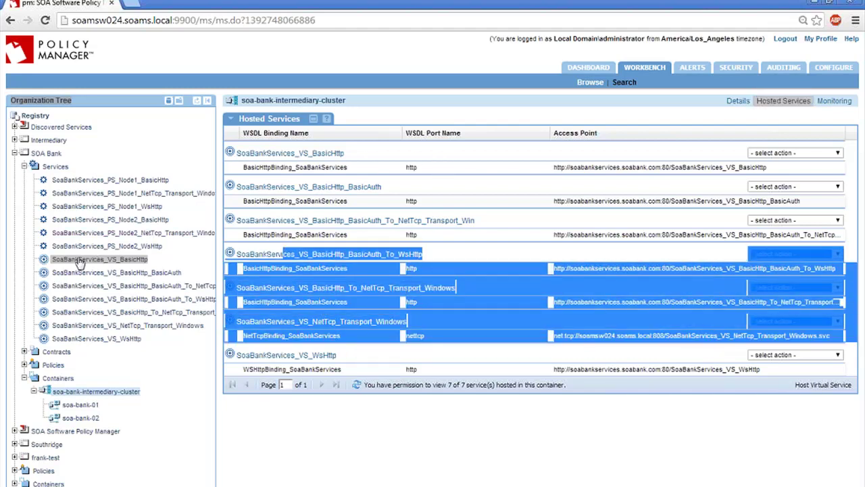
{"action": "left_click", "coordinate": [24, 260]}
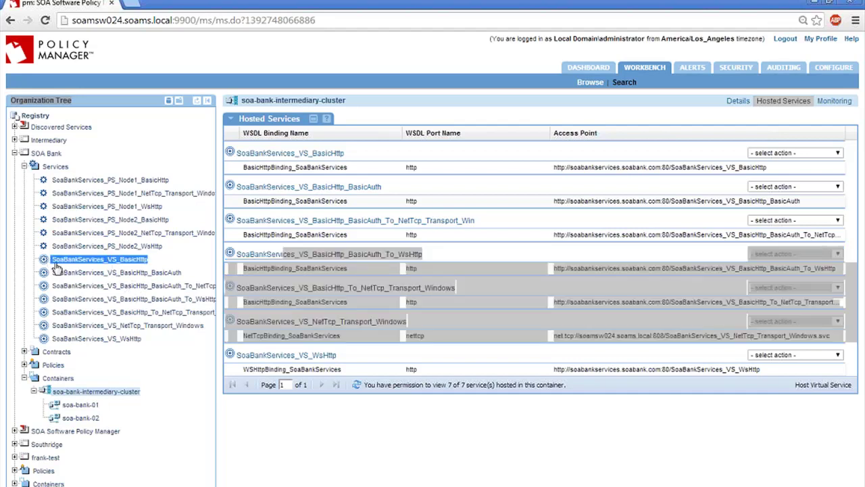
{"action": "left_click", "coordinate": [198, 265]}
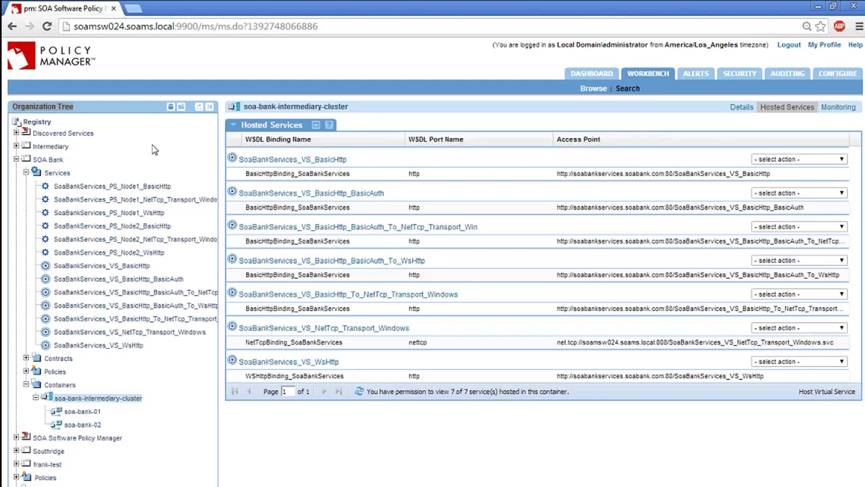
- Open soamsw024.soams.local/soabankaspnet/basichttp/index.aspx in a new browser tab
{"action": "key", "text": "ctrl+t"}
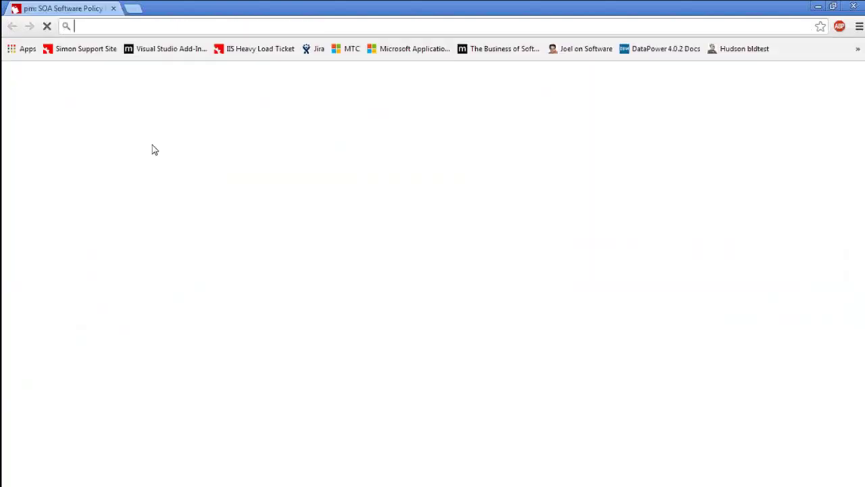
{"action": "type", "text": "aspnet"}
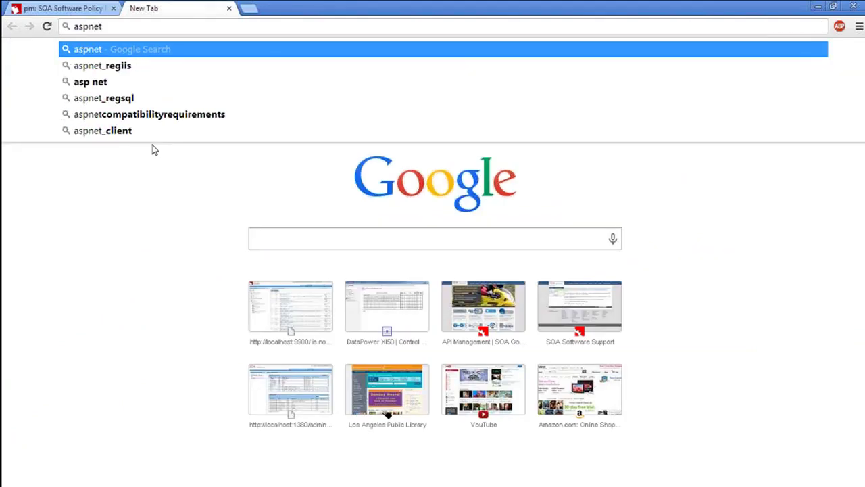
{"action": "key", "text": "ctrl+a"}
{"action": "type", "text": "soab"}
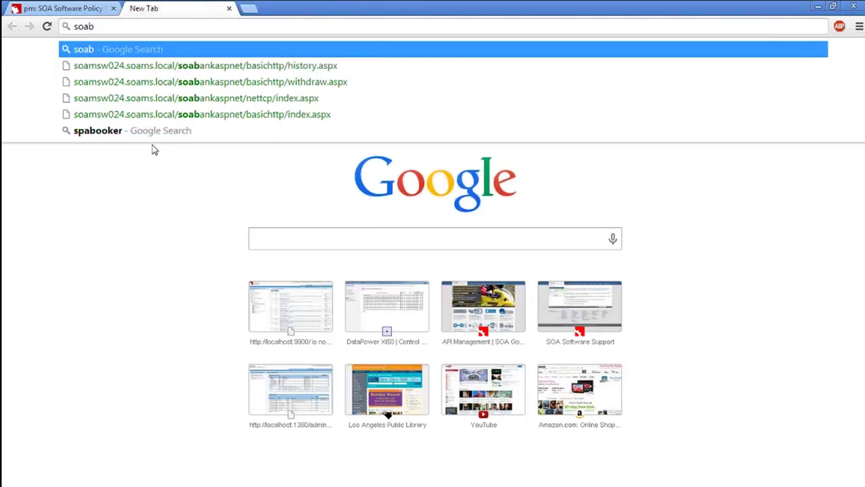
{"action": "key", "text": "Down"}
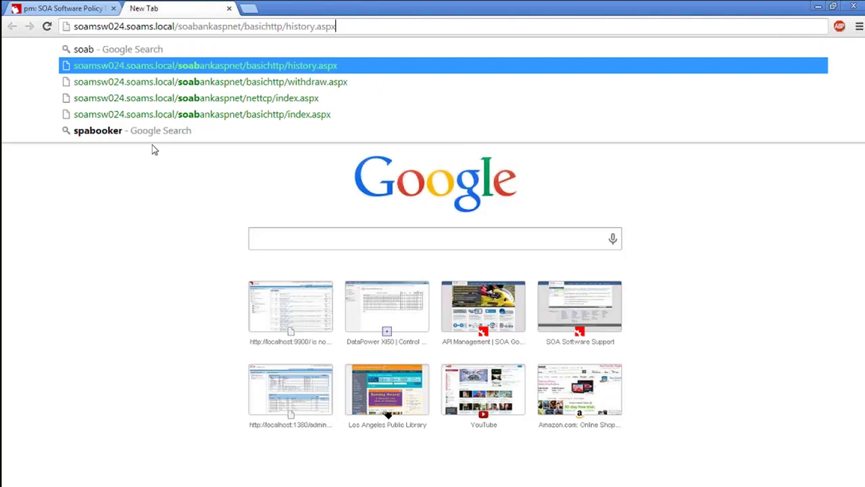
{"action": "key", "text": "BackSpace"}
{"action": "key", "text": "BackSpace"}
{"action": "key", "text": "BackSpace"}
{"action": "key", "text": "BackSpace"}
{"action": "key", "text": "BackSpace"}
{"action": "key", "text": "BackSpace"}
{"action": "key", "text": "BackSpace"}
{"action": "key", "text": "BackSpace"}
{"action": "key", "text": "BackSpace"}
{"action": "key", "text": "BackSpace"}
{"action": "key", "text": "BackSpace"}
{"action": "key", "text": "BackSpace"}
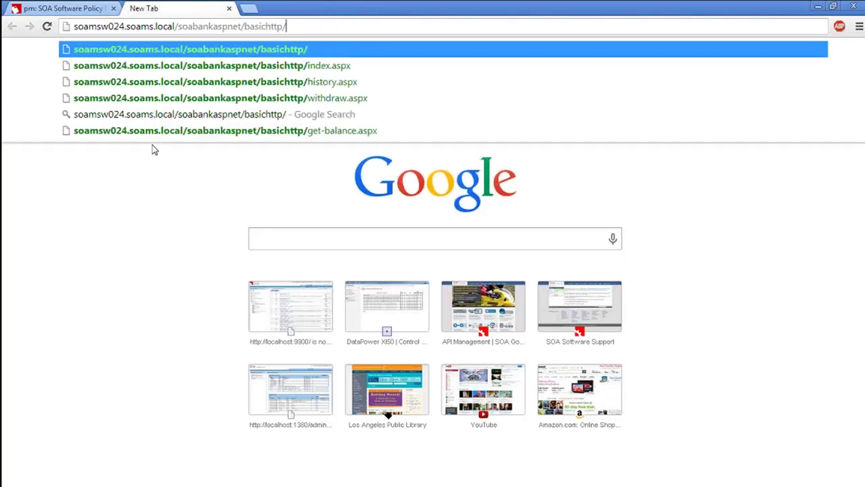
{"action": "type", "text": "index.asp"}
{"action": "key", "text": "BackSpace"}
{"action": "type", "text": "aspx"}
{"action": "key", "text": "Return"}
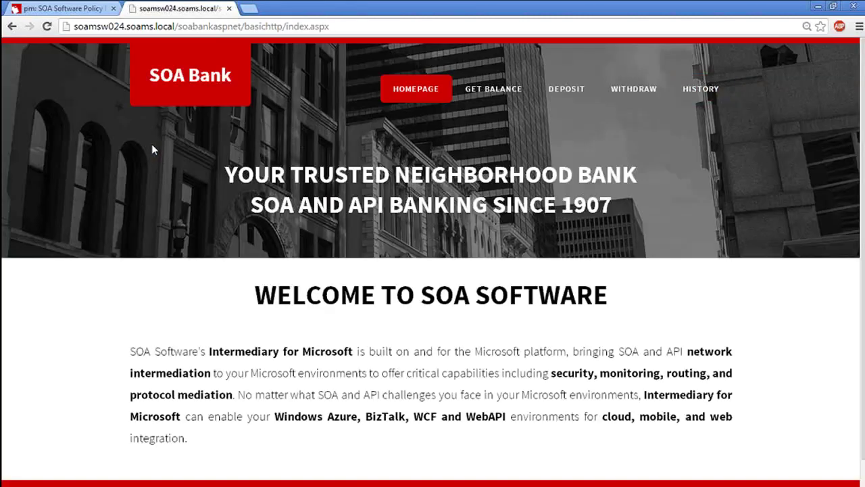
- Highlight the index.aspx part of the SOA Bank homepage's web address
{"action": "left_click", "coordinate": [264, 25]}
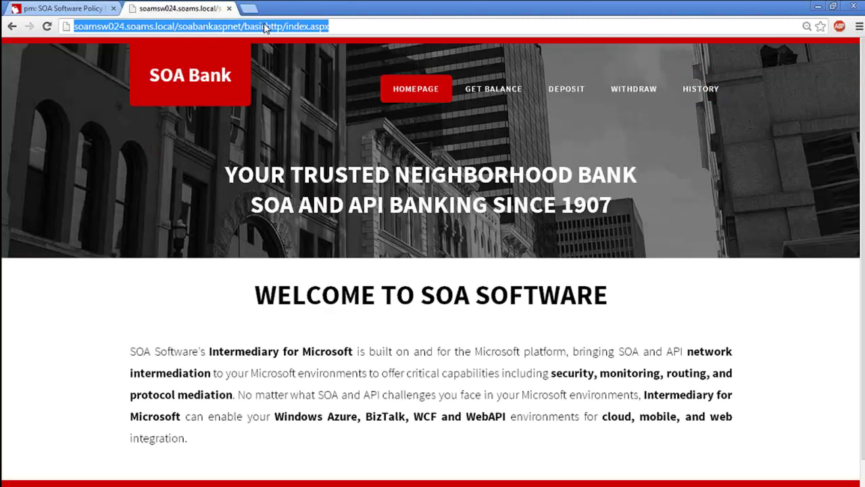
{"action": "key", "text": "End"}
{"action": "key", "text": "shift+Left"}
{"action": "key", "text": "shift+Left"}
{"action": "key", "text": "shift+Left"}
{"action": "key", "text": "shift+Left"}
{"action": "key", "text": "shift+Left"}
{"action": "key", "text": "shift+Left"}
{"action": "key", "text": "shift+Left"}
{"action": "key", "text": "shift+Left"}
{"action": "key", "text": "shift+Left"}
{"action": "key", "text": "shift+Left"}
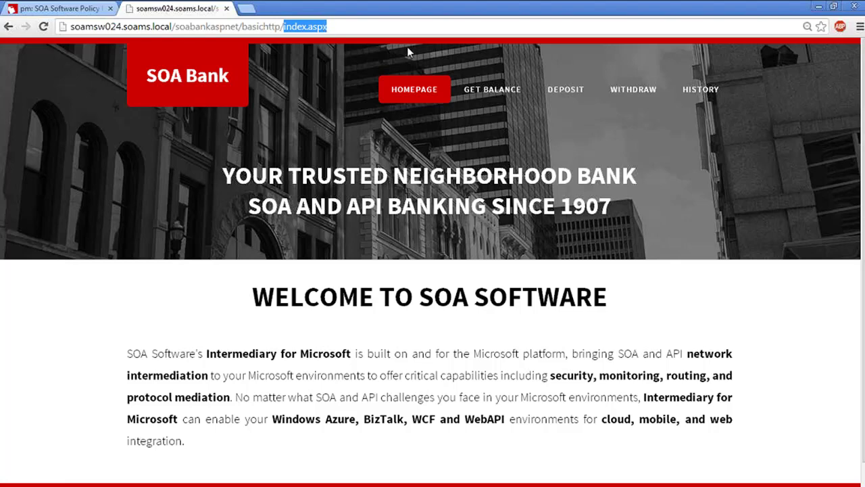
- Open the SOA Bank Get Balance page and review its user, password, address and account fields
{"action": "left_click", "coordinate": [504, 90]}
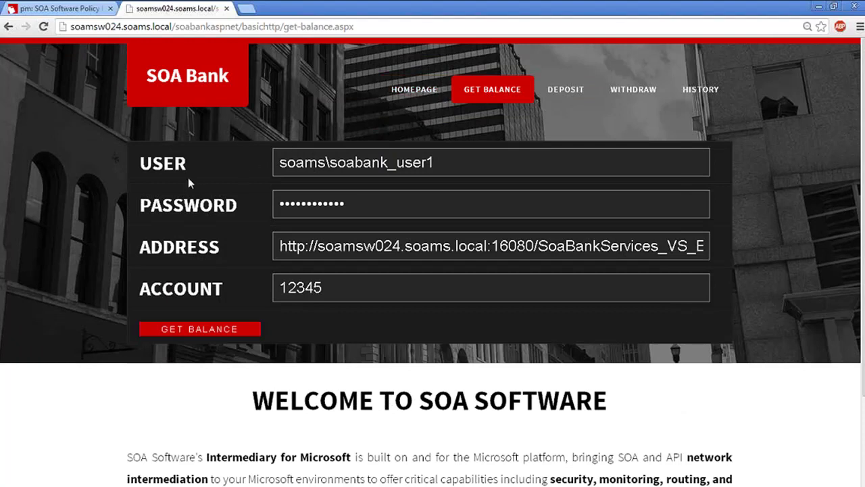
{"action": "left_click", "coordinate": [144, 165]}
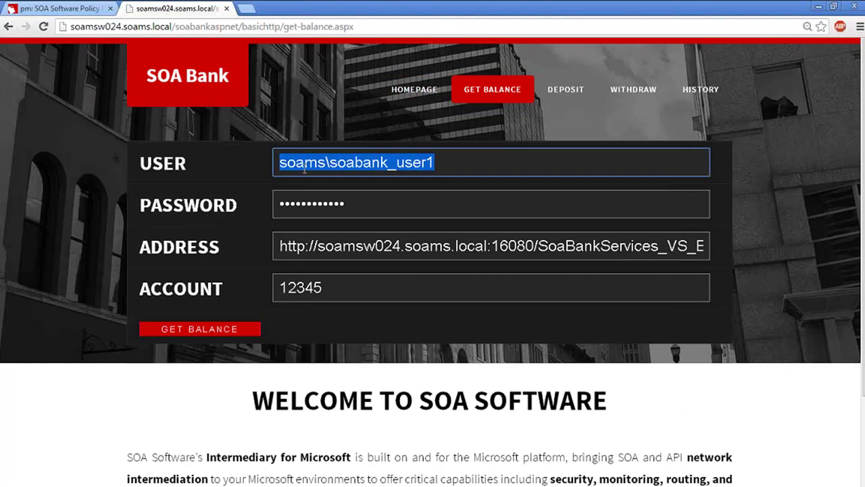
{"action": "left_click_drag", "start_coordinate": [279, 164], "coordinate": [346, 164]}
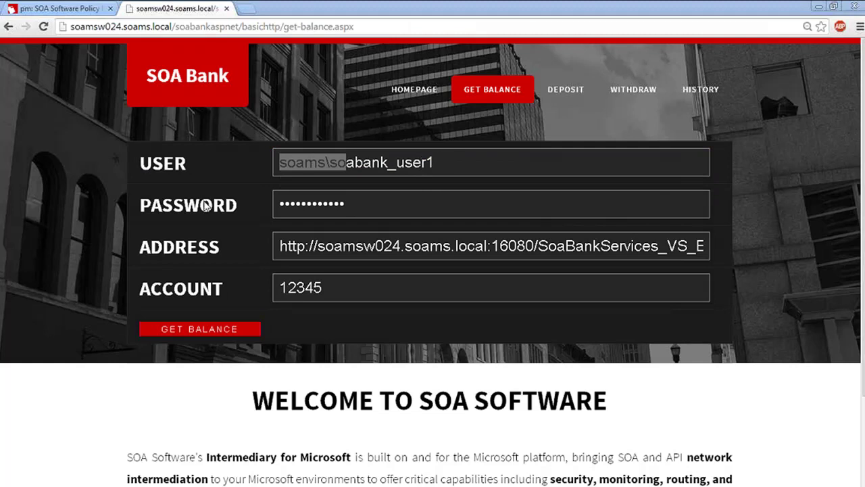
{"action": "left_click_drag", "start_coordinate": [141, 248], "coordinate": [226, 250]}
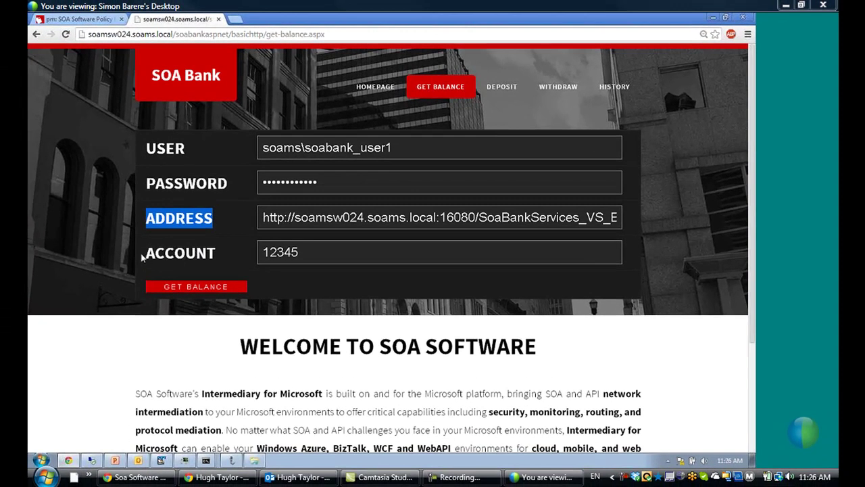
{"action": "left_click", "coordinate": [148, 257]}
{"action": "left_click_drag", "start_coordinate": [148, 256], "coordinate": [216, 255]}
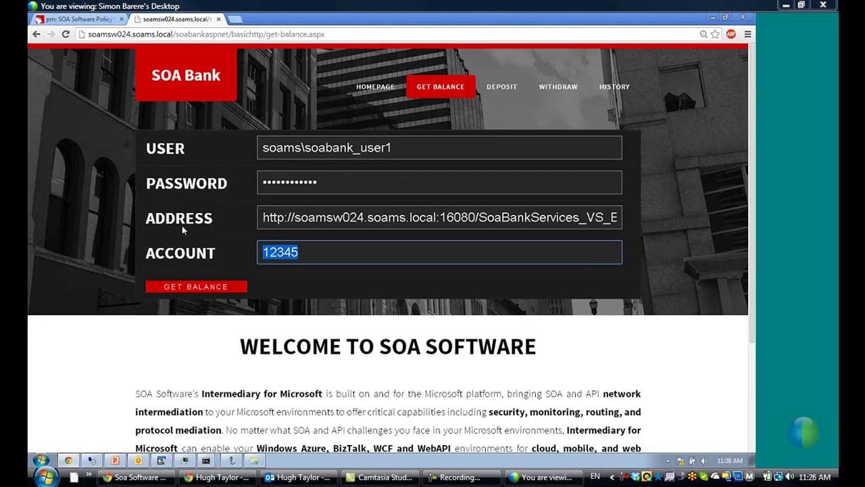
{"action": "left_click_drag", "start_coordinate": [149, 220], "coordinate": [212, 218]}
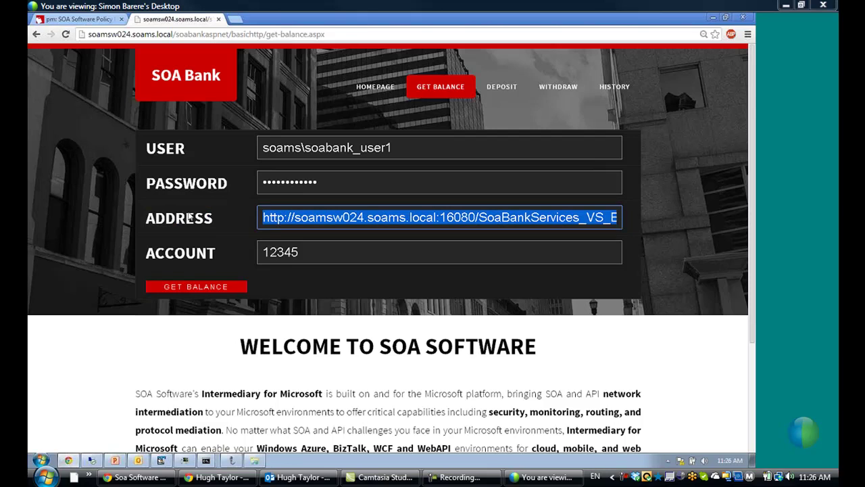
{"action": "left_click", "coordinate": [367, 224]}
{"action": "left_click_drag", "start_coordinate": [388, 217], "coordinate": [481, 212]}
{"action": "left_click", "coordinate": [503, 181]}
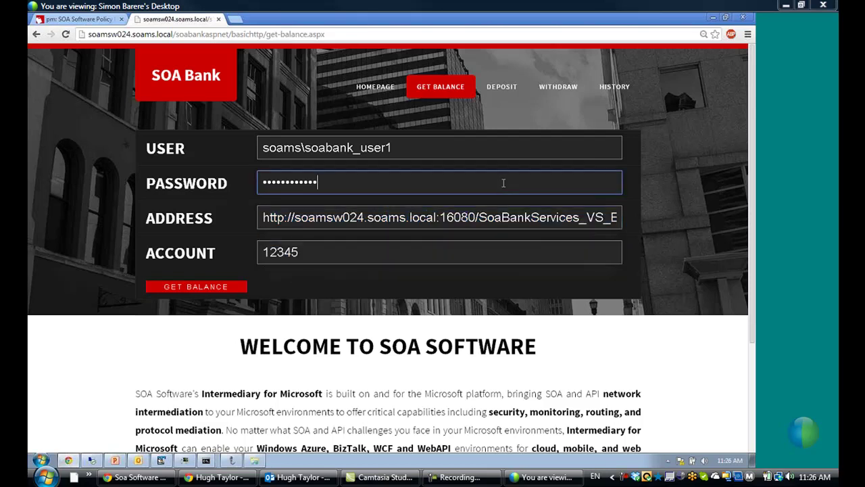
{"action": "left_click", "coordinate": [491, 212]}
{"action": "key", "text": "End"}
{"action": "key", "text": "BackSpace"}
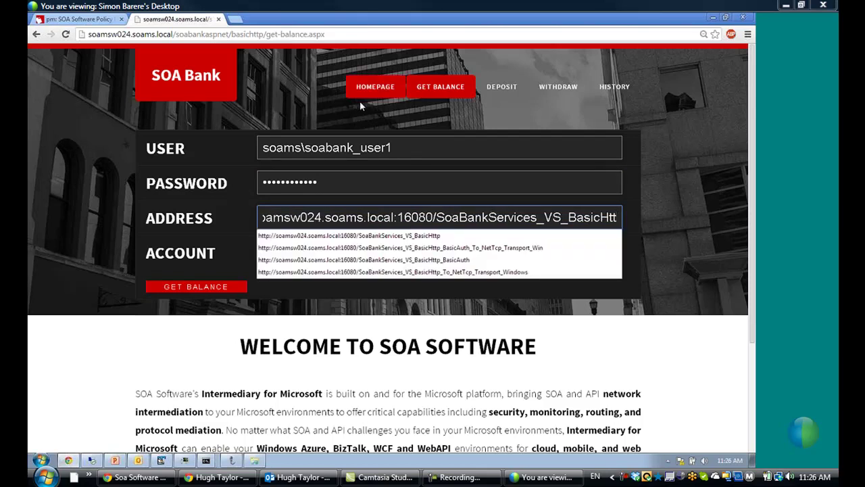
{"action": "left_click", "coordinate": [427, 96]}
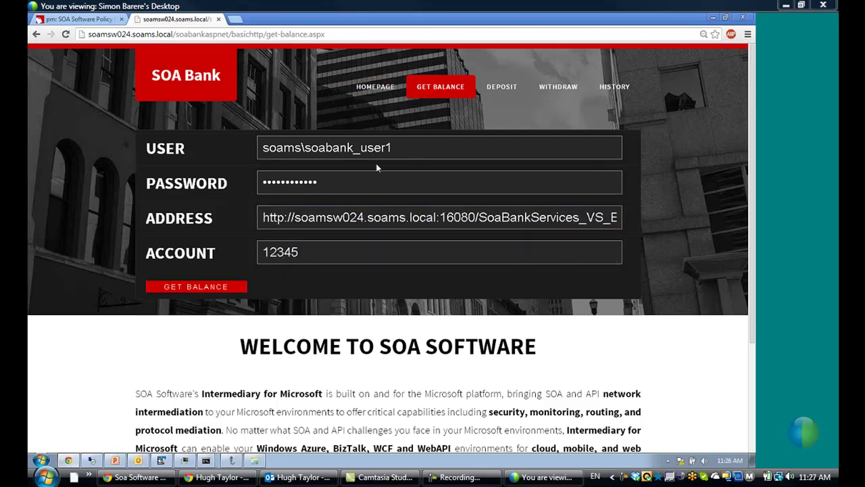
- Highlight the service name SoaBankServices_VS_BasicHttp at the end of the Get Balance form's service address
{"action": "left_click", "coordinate": [392, 216]}
{"action": "key", "text": "End"}
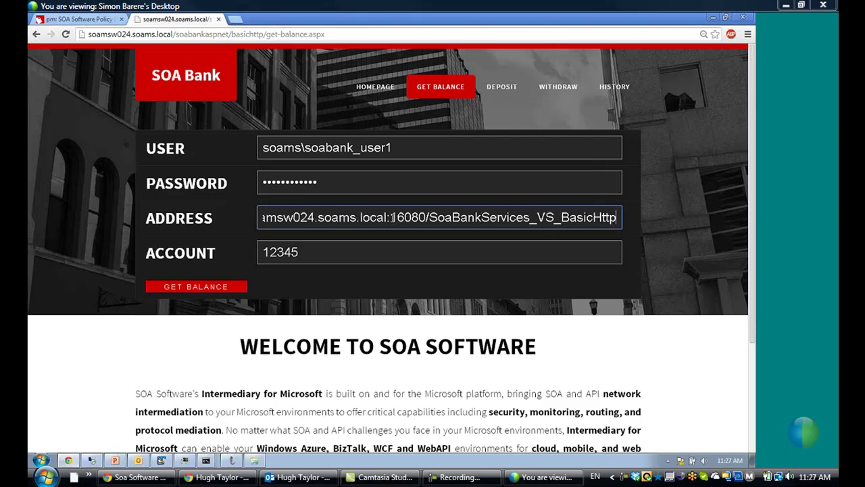
{"action": "left_click", "coordinate": [392, 216], "text": "shift"}
{"action": "key", "text": "ctrl+shift+Right"}
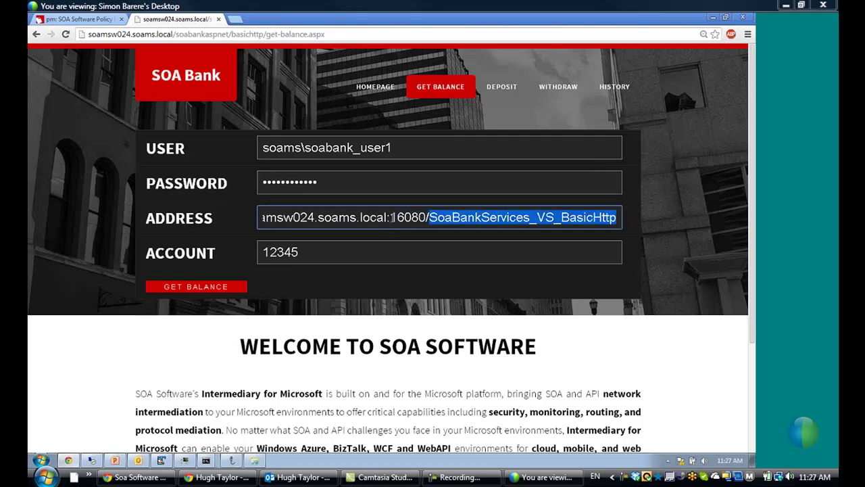
- Switch to Policy Manager and examine the http access point URL of the SoaBankServices_VS_BasicHttp virtual service
{"action": "left_click", "coordinate": [88, 20]}
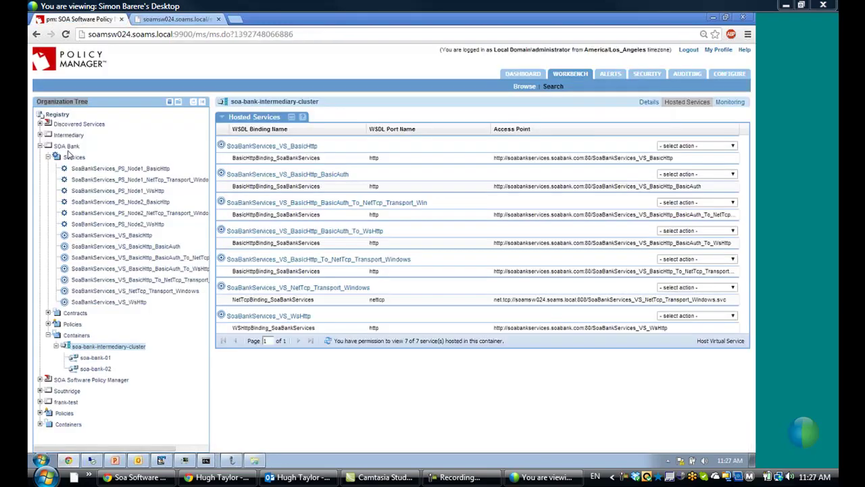
{"action": "left_click", "coordinate": [143, 236]}
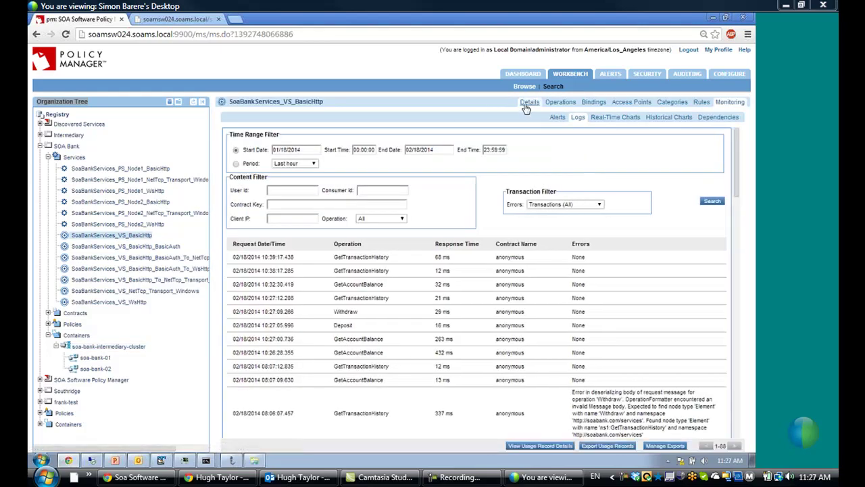
{"action": "left_click", "coordinate": [528, 102]}
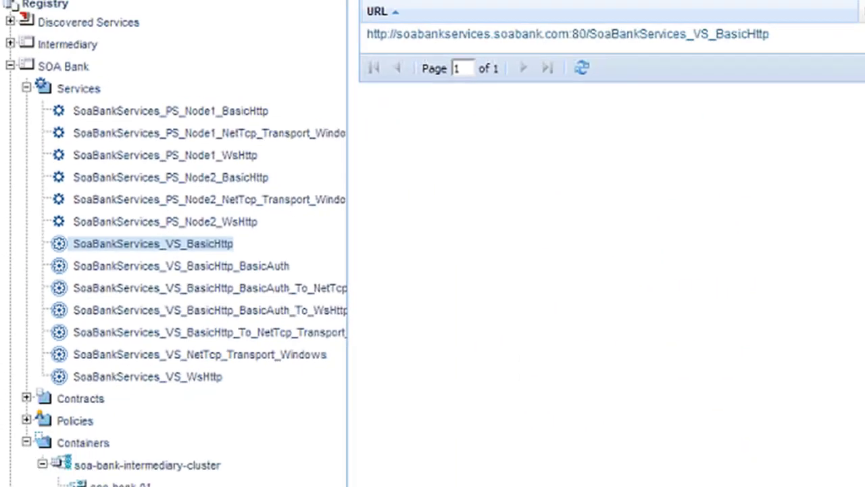
{"action": "left_click", "coordinate": [450, 101]}
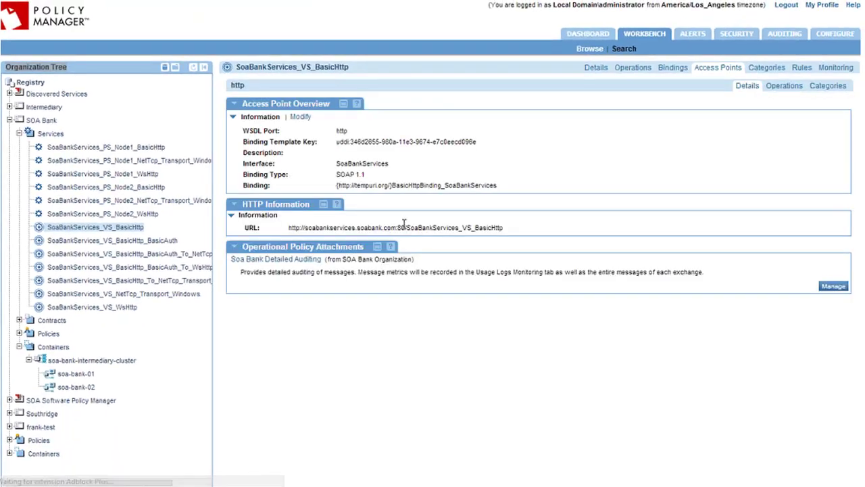
{"action": "left_click_drag", "start_coordinate": [508, 230], "coordinate": [410, 231]}
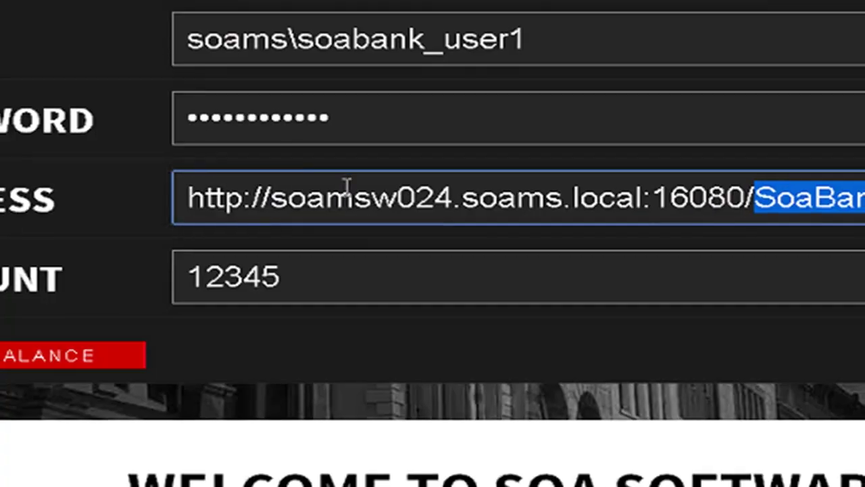
- Return to the Get Balance form and review its service address, account field and the SoaBankServices_VS_BasicHttp service name
{"action": "left_click", "coordinate": [345, 187]}
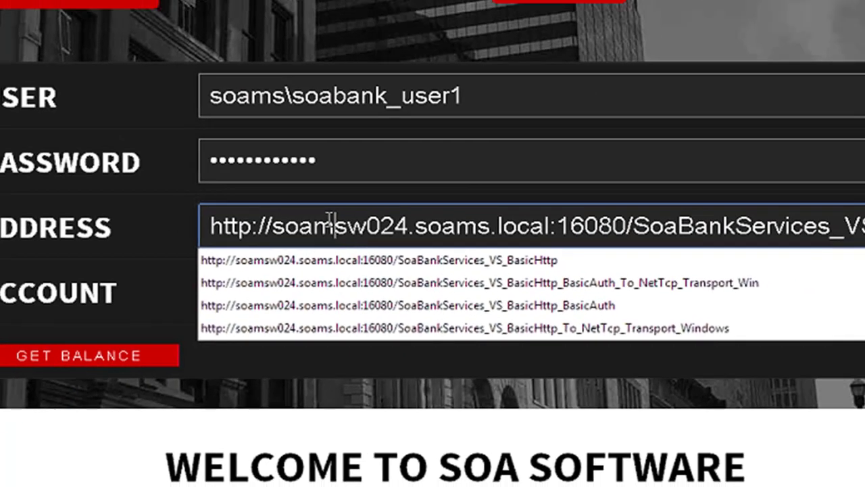
{"action": "left_click", "coordinate": [431, 164]}
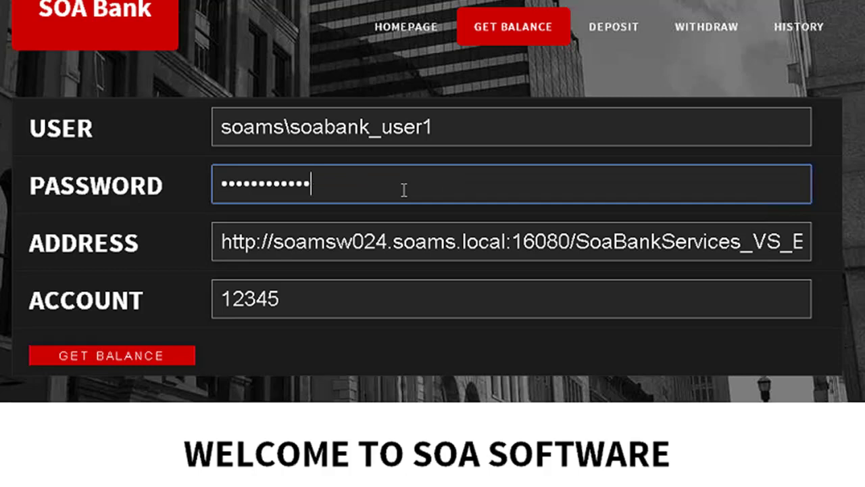
{"action": "left_click", "coordinate": [365, 293]}
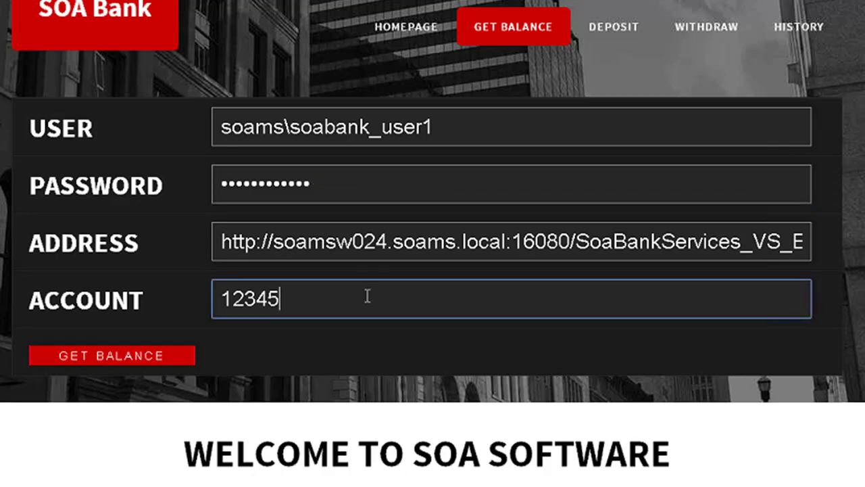
{"action": "left_click_drag", "start_coordinate": [282, 295], "coordinate": [187, 306]}
{"action": "left_click", "coordinate": [297, 240]}
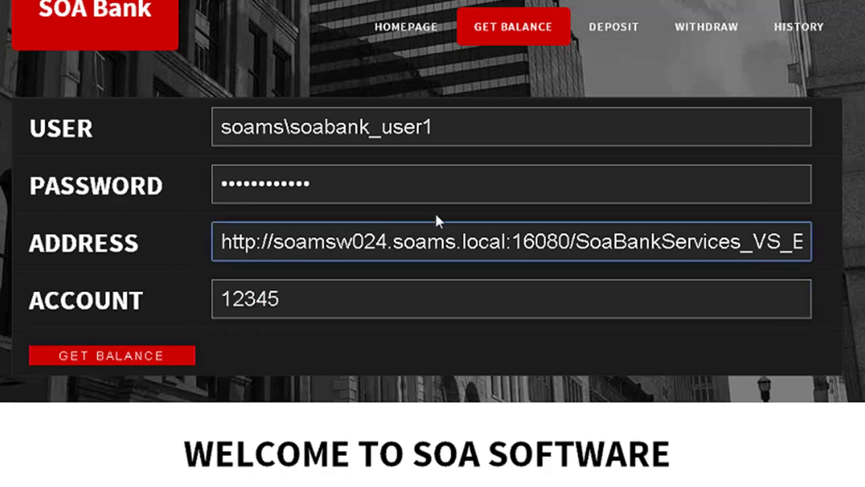
{"action": "key", "text": "End"}
{"action": "key", "text": "ctrl+shift+Left"}
{"action": "key", "text": "ctrl+shift+Left"}
{"action": "key", "text": "ctrl+shift+Right"}
- Request the balance for the prefilled account and highlight the returned balance
{"action": "left_click", "coordinate": [15, 380]}
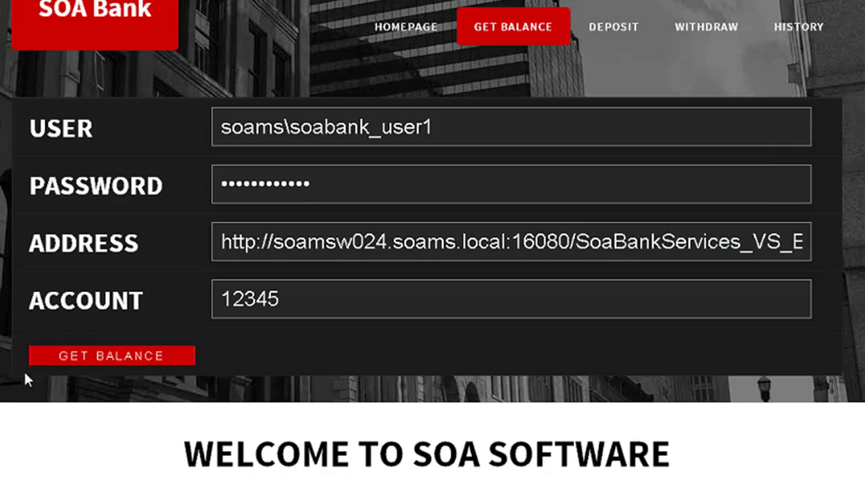
{"action": "left_click", "coordinate": [100, 357]}
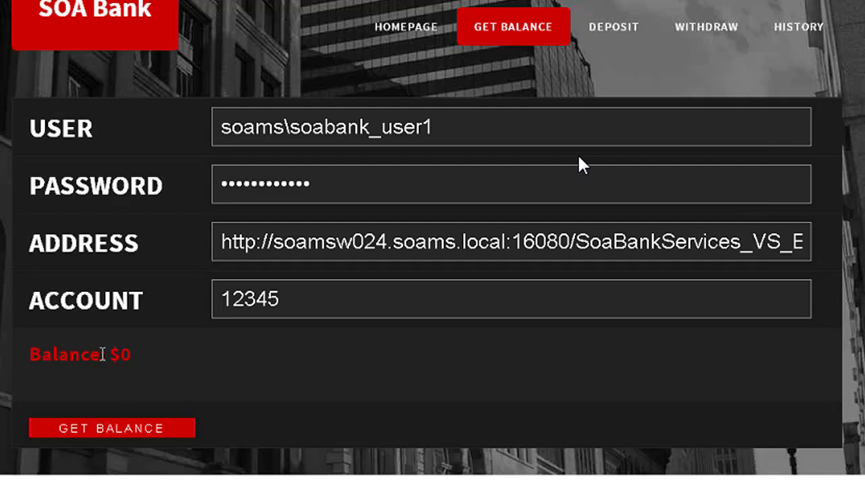
{"action": "left_click_drag", "start_coordinate": [31, 352], "coordinate": [162, 369]}
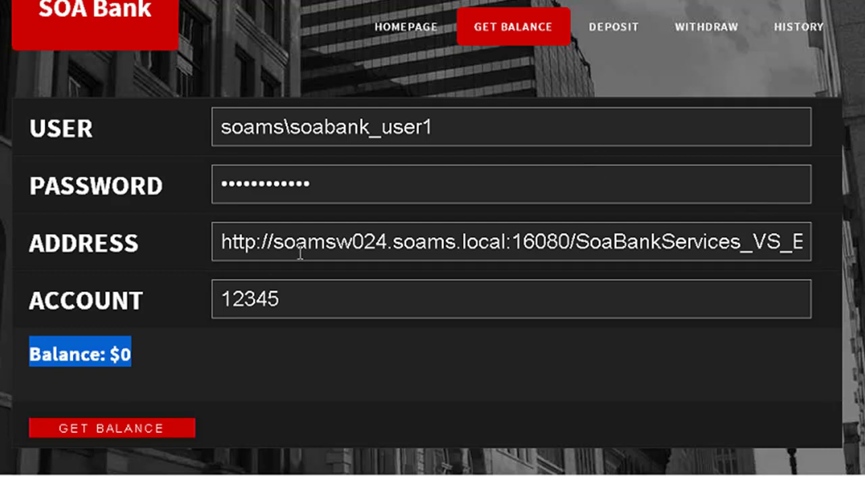
- Open the Deposit page and review the prefilled amount and the SoaBankServices_VS_BasicHttp service name in its address
{"action": "left_click", "coordinate": [625, 30]}
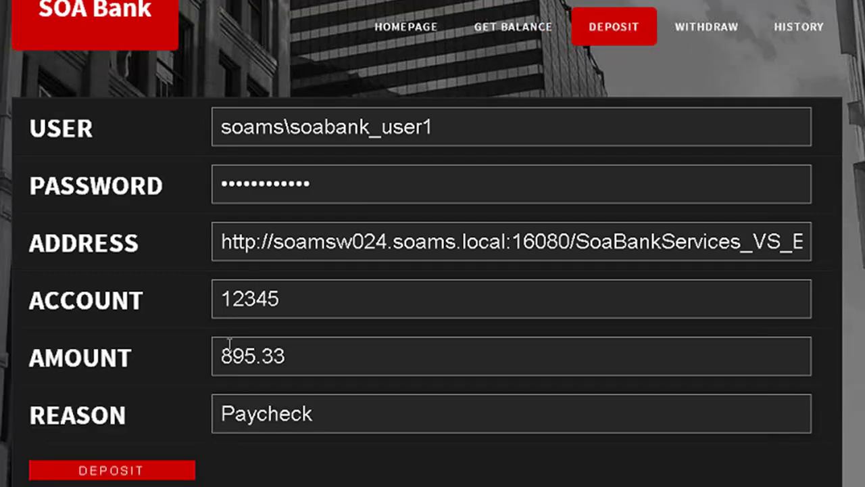
{"action": "left_click_drag", "start_coordinate": [294, 356], "coordinate": [192, 353]}
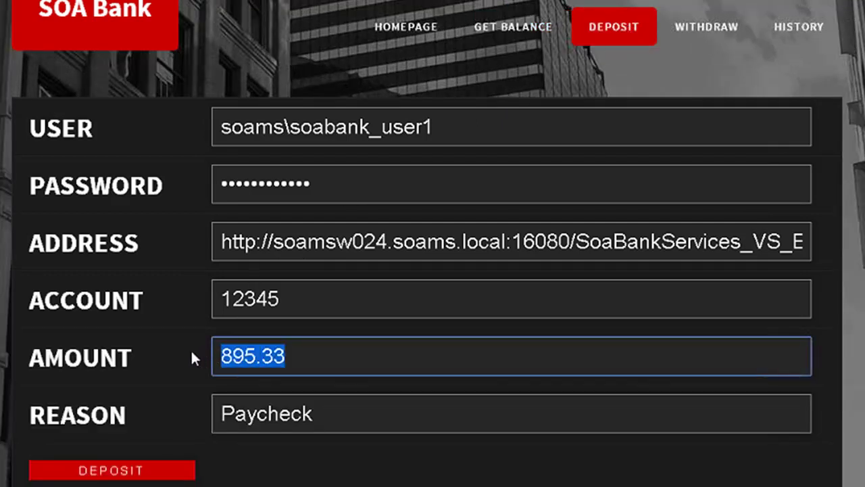
{"action": "left_click", "coordinate": [461, 230]}
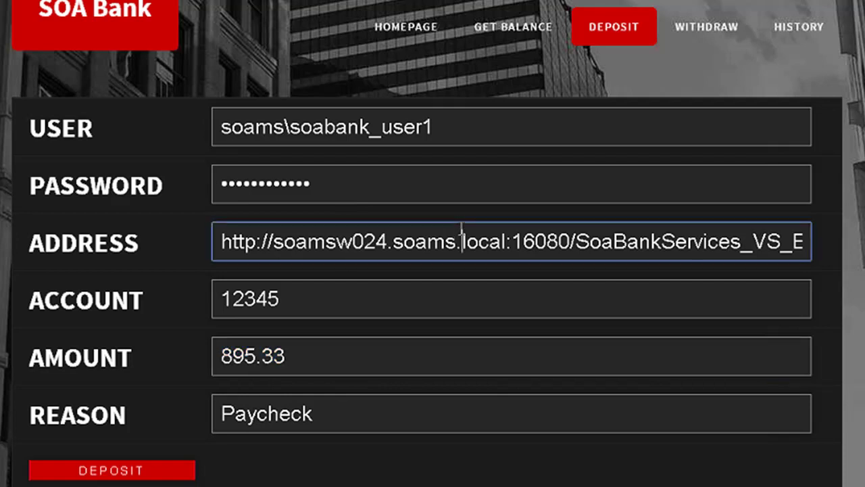
{"action": "key", "text": "End"}
{"action": "key", "text": "ctrl+shift+Left"}
{"action": "key", "text": "ctrl+shift+Left"}
{"action": "key", "text": "ctrl+shift+Right"}
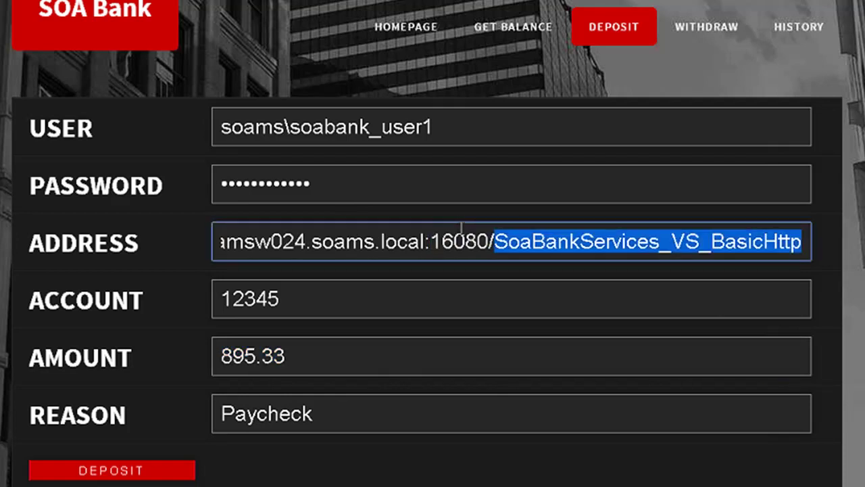
- Submit the prefilled $895.33 Paycheck deposit and highlight the deposit confirmation
{"action": "left_click", "coordinate": [108, 473]}
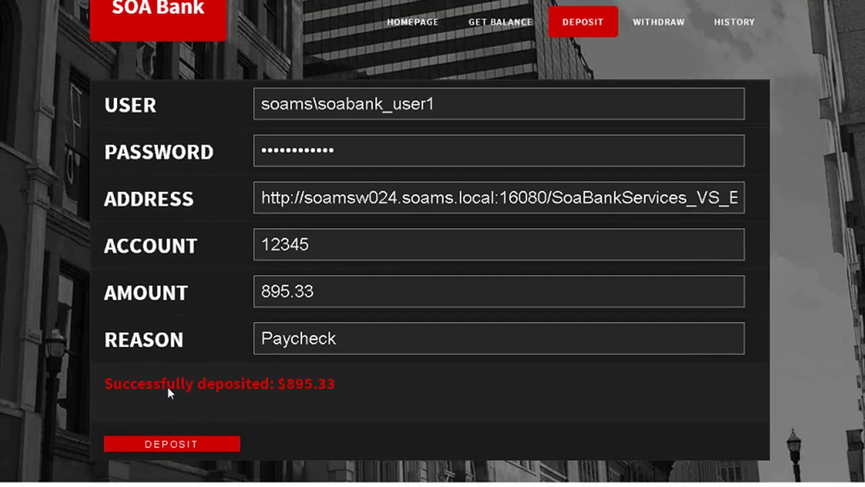
{"action": "left_click_drag", "start_coordinate": [122, 386], "coordinate": [359, 384]}
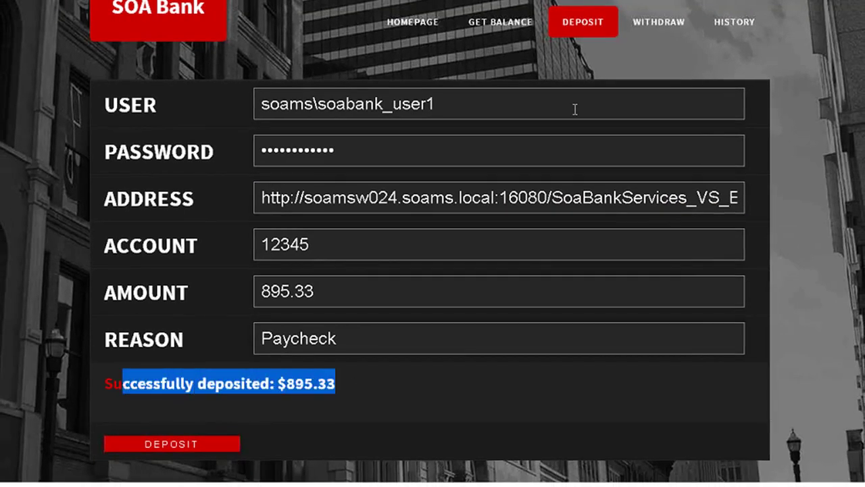
- Open the Withdraw page, review its prefilled details and service address, and submit the $197.44 Groceries withdrawal
{"action": "left_click", "coordinate": [676, 27]}
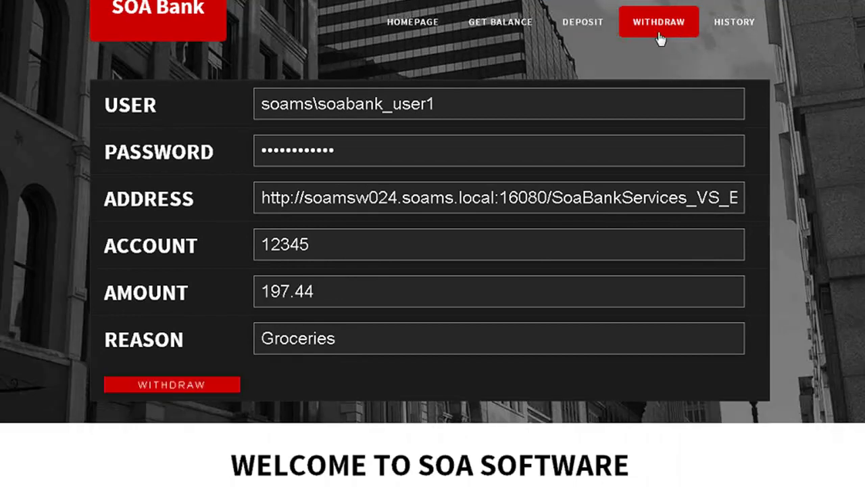
{"action": "left_click_drag", "start_coordinate": [345, 338], "coordinate": [247, 346]}
{"action": "left_click_drag", "start_coordinate": [345, 286], "coordinate": [213, 277]}
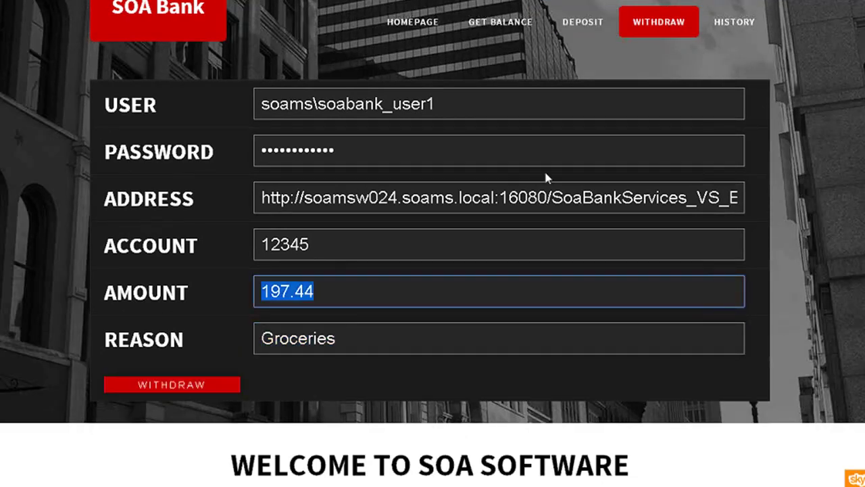
{"action": "left_click", "coordinate": [563, 197]}
{"action": "key", "text": "End"}
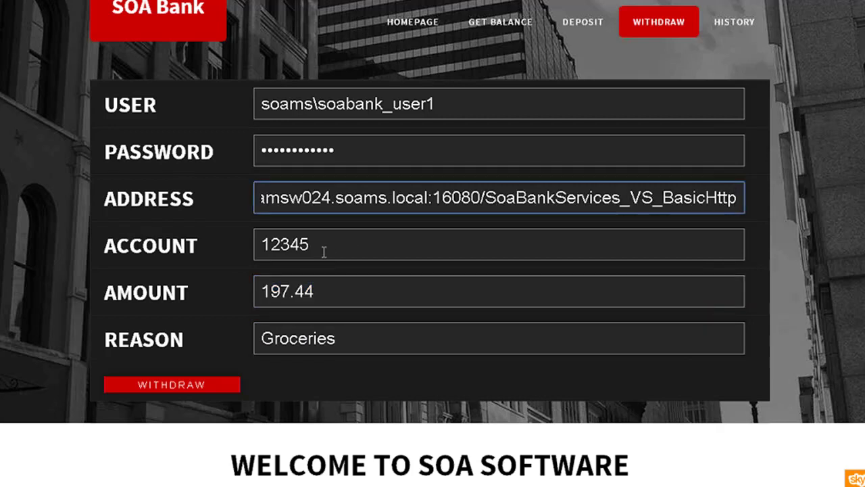
{"action": "left_click", "coordinate": [179, 390]}
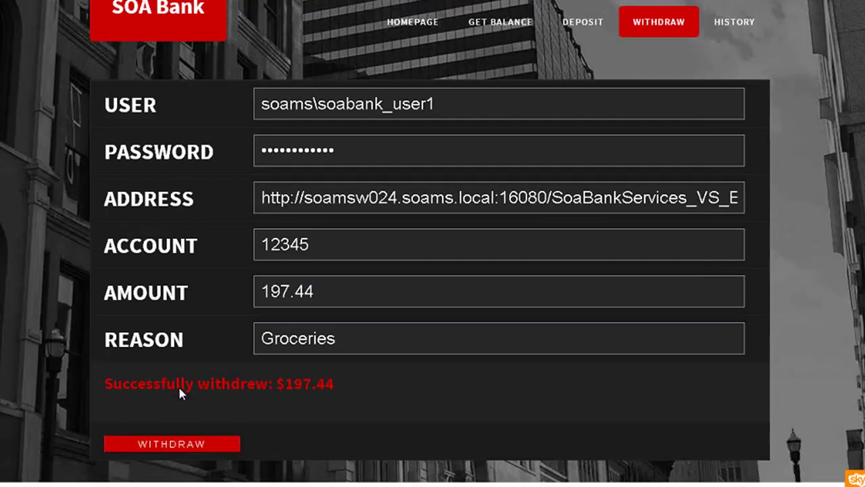
{"action": "left_click_drag", "start_coordinate": [180, 384], "coordinate": [413, 368]}
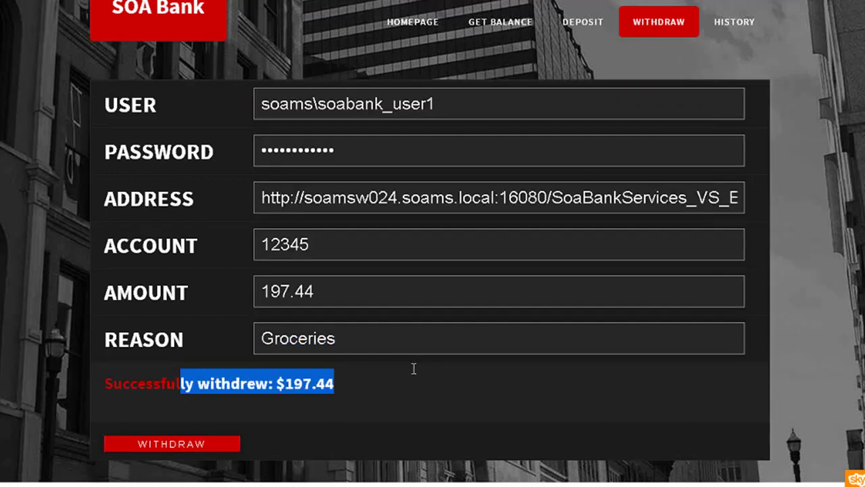
- Request the account's transaction history through SoaBankServices_VS_BasicHttp and highlight the deposit and withdrawal entries
{"action": "left_click", "coordinate": [735, 34]}
{"action": "left_click", "coordinate": [553, 197]}
{"action": "key", "text": "shift+End"}
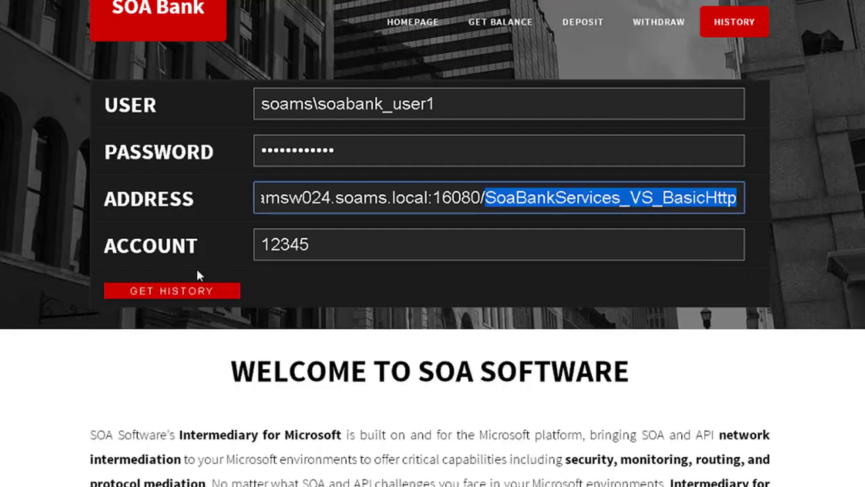
{"action": "left_click", "coordinate": [191, 297]}
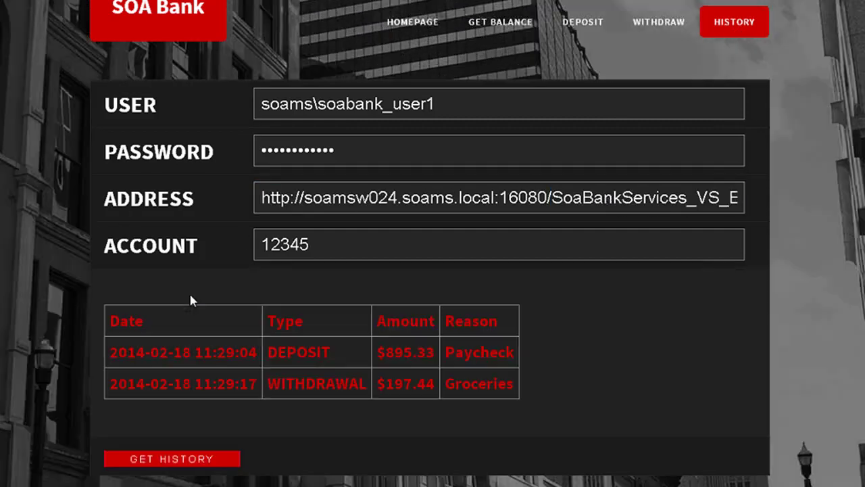
{"action": "left_click_drag", "start_coordinate": [192, 349], "coordinate": [332, 350]}
{"action": "left_click_drag", "start_coordinate": [386, 351], "coordinate": [426, 352]}
{"action": "left_click_drag", "start_coordinate": [174, 383], "coordinate": [436, 382]}
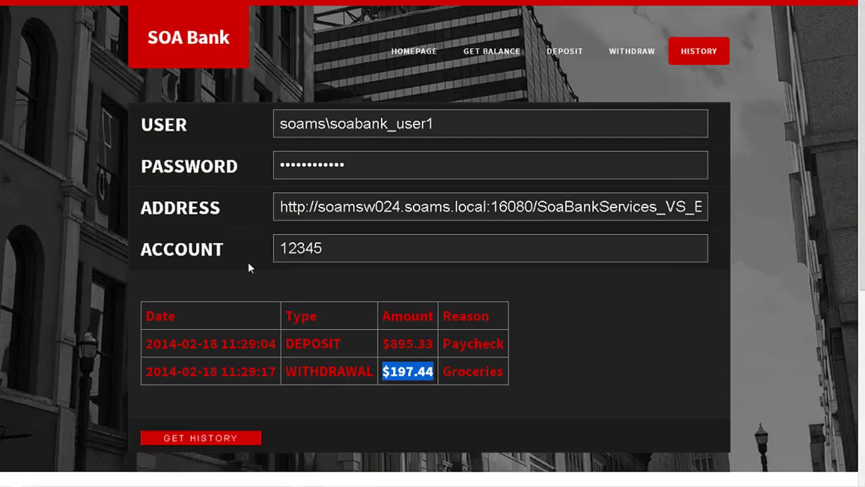
- Review the user name and the SoaBankServices_VS_BasicHttp service name in the address of the History form
{"action": "left_click", "coordinate": [517, 206]}
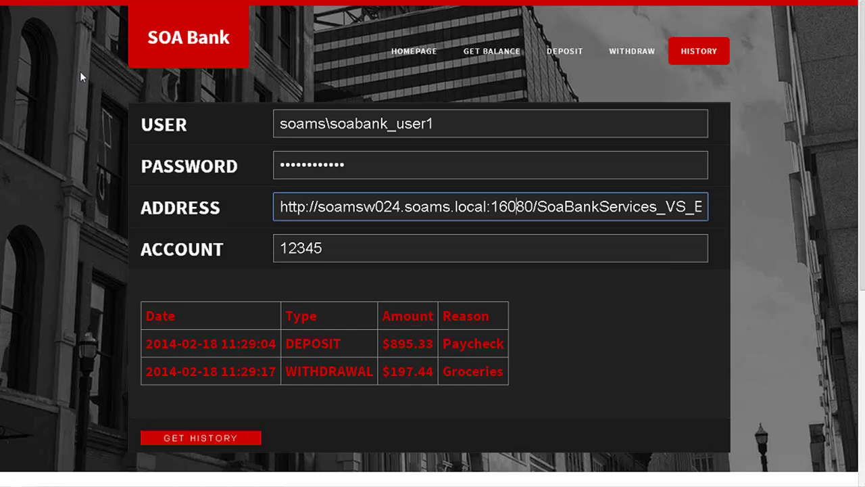
{"action": "left_click_drag", "start_coordinate": [456, 124], "coordinate": [190, 124]}
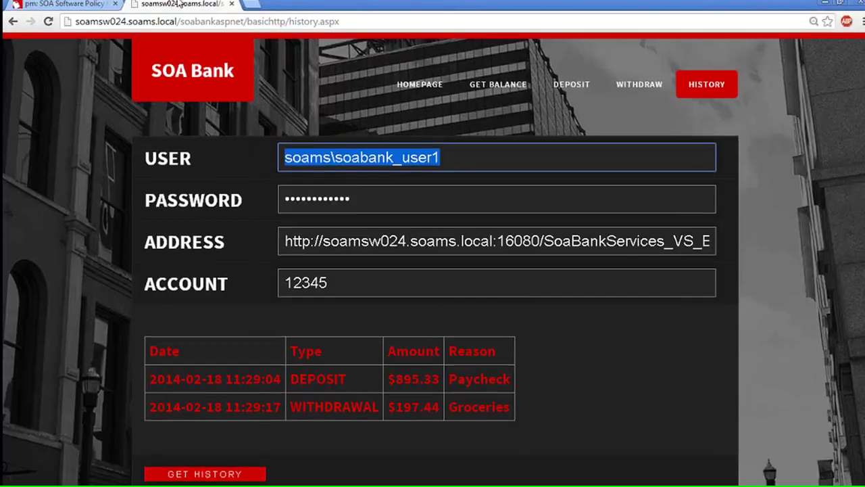
{"action": "left_click", "coordinate": [567, 242]}
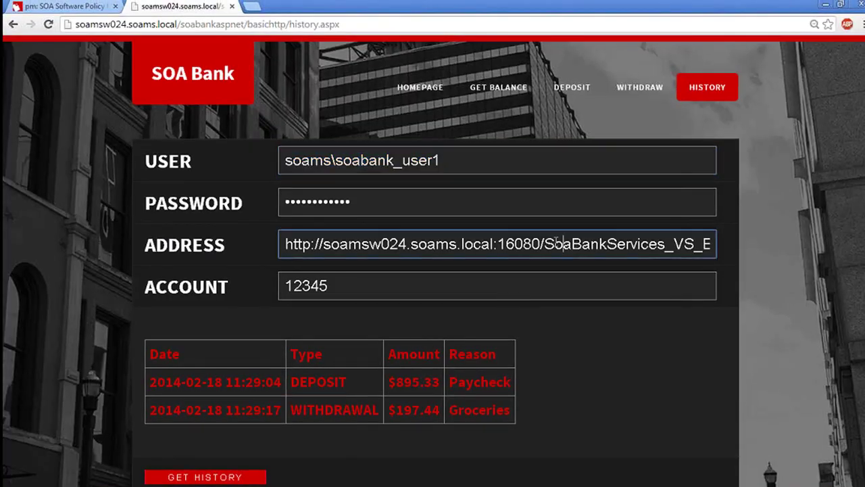
{"action": "left_click_drag", "start_coordinate": [545, 241], "coordinate": [674, 242]}
{"action": "key", "text": "shift+End"}
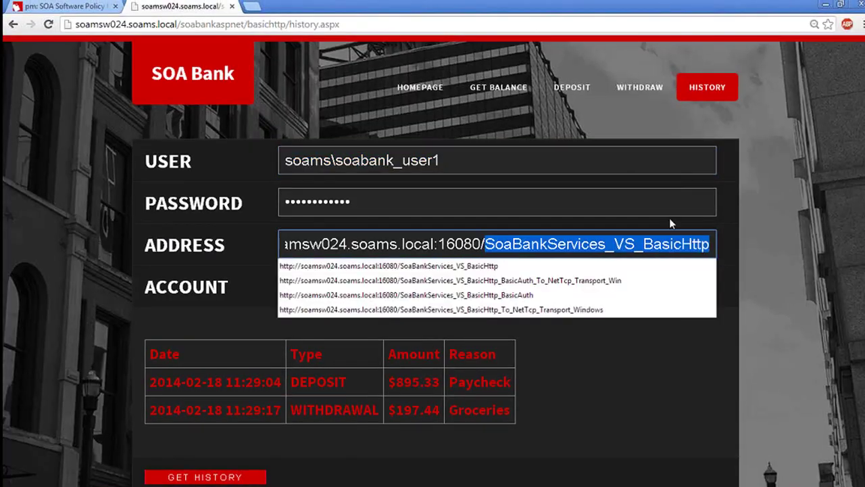
- Switch to Policy Manager and show the monitoring logs of the SoaBankServices_VS_BasicHttp virtual service
{"action": "left_click", "coordinate": [81, 6]}
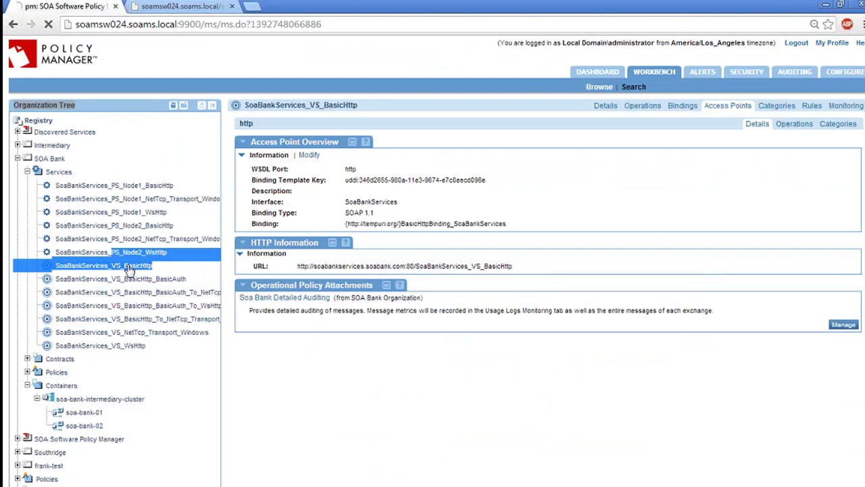
{"action": "left_click", "coordinate": [855, 106]}
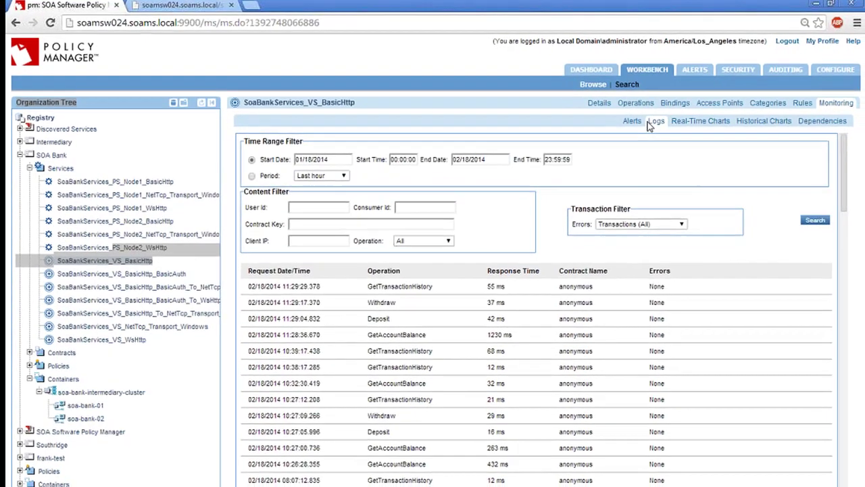
{"action": "left_click", "coordinate": [663, 126]}
{"action": "left_click_drag", "start_coordinate": [613, 120], "coordinate": [837, 125]}
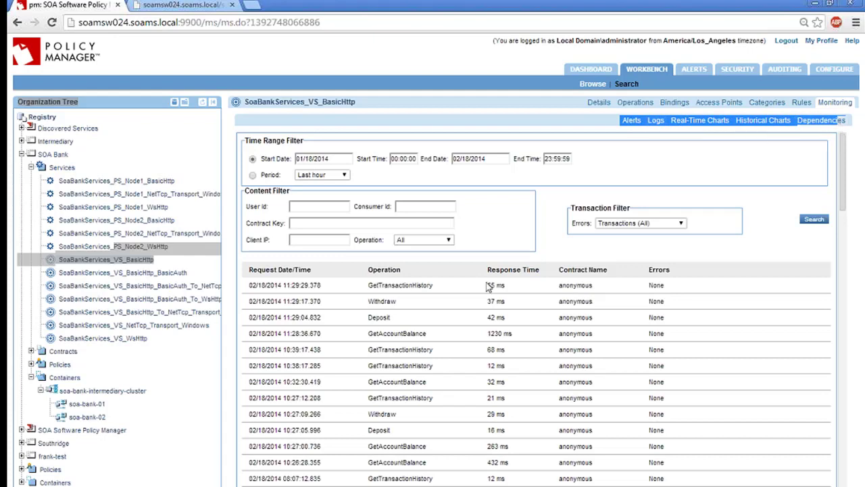
- Examine the four latest log records, highlighting the GetAccountBalance, Deposit, Withdraw and GetTransactionHistory operations
{"action": "left_click", "coordinate": [306, 287]}
{"action": "left_click", "coordinate": [306, 338]}
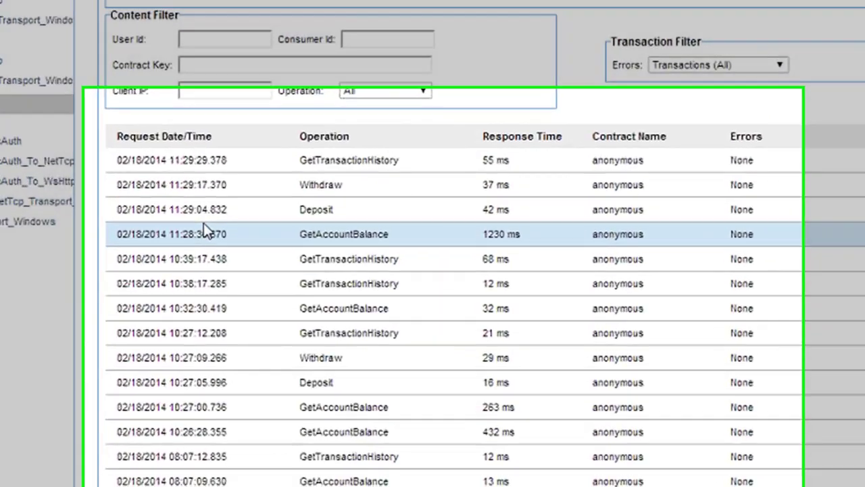
{"action": "left_click", "coordinate": [302, 316]}
{"action": "left_click", "coordinate": [305, 283]}
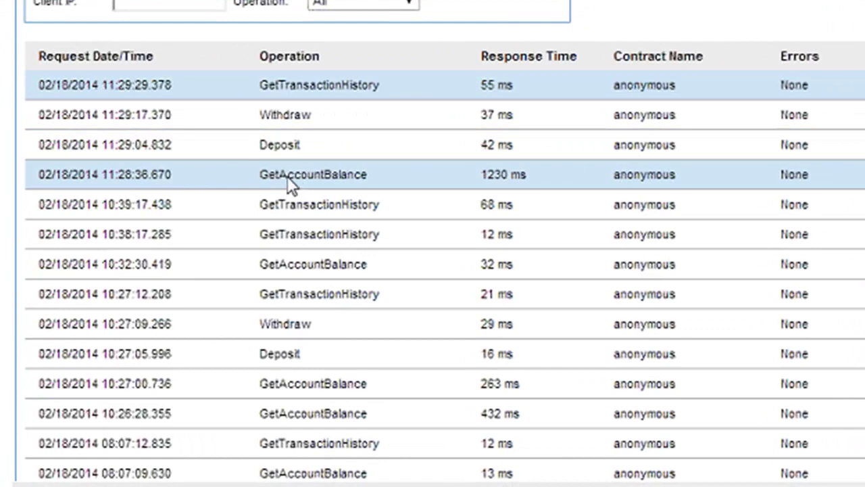
{"action": "left_click_drag", "start_coordinate": [257, 173], "coordinate": [403, 172]}
{"action": "left_click", "coordinate": [258, 144]}
{"action": "left_click_drag", "start_coordinate": [258, 144], "coordinate": [308, 145]}
{"action": "left_click_drag", "start_coordinate": [259, 112], "coordinate": [317, 121]}
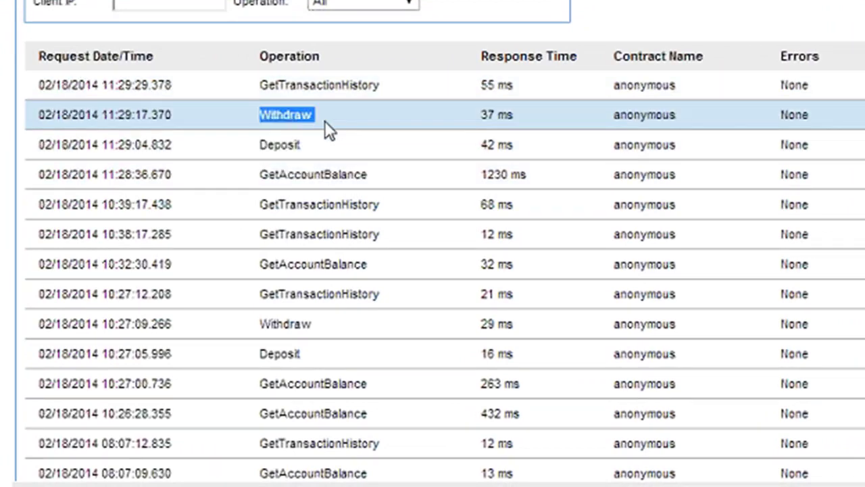
{"action": "left_click_drag", "start_coordinate": [253, 83], "coordinate": [337, 89]}
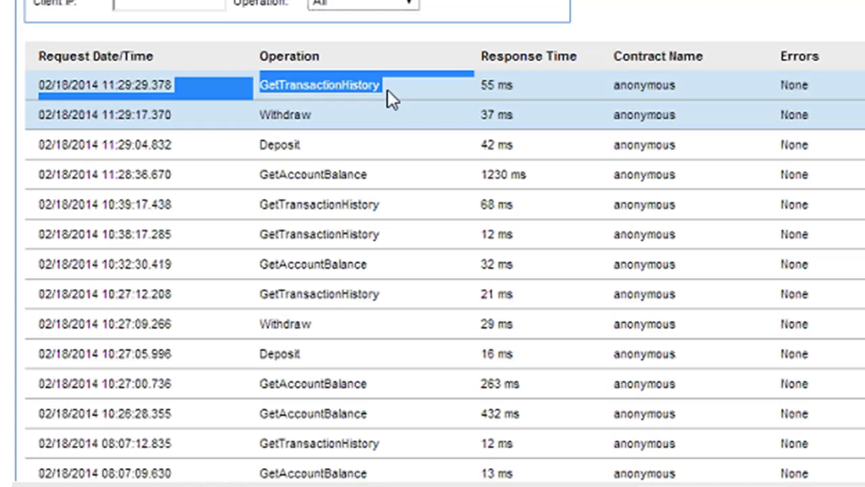
- Open the latest GetTransactionHistory record's usage details and compare its next hop and listener URLs with the web client's address
{"action": "left_click", "coordinate": [512, 95]}
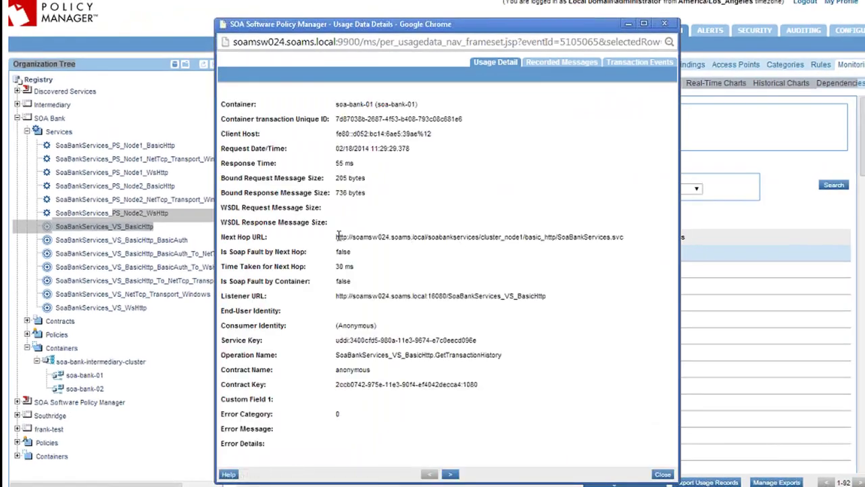
{"action": "left_click_drag", "start_coordinate": [337, 236], "coordinate": [626, 239]}
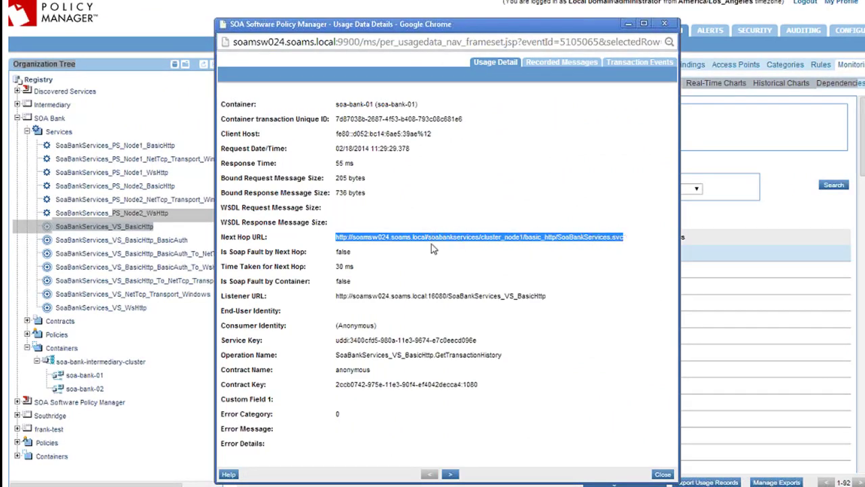
{"action": "left_click_drag", "start_coordinate": [335, 295], "coordinate": [454, 296]}
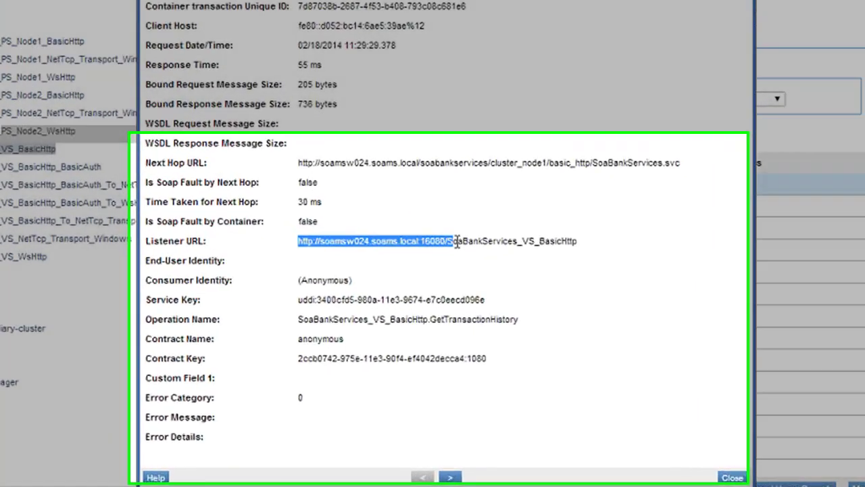
{"action": "left_click_drag", "start_coordinate": [457, 241], "coordinate": [590, 239]}
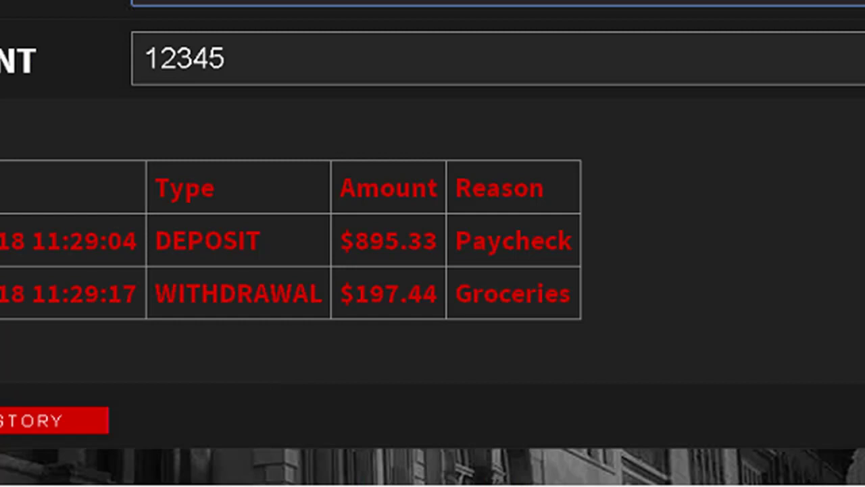
{"action": "key", "text": "Down"}
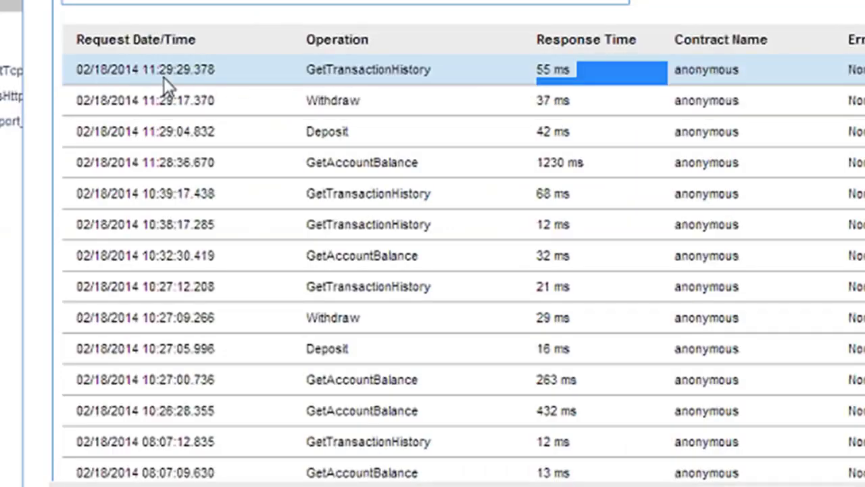
{"action": "key", "text": "alt+Tab"}
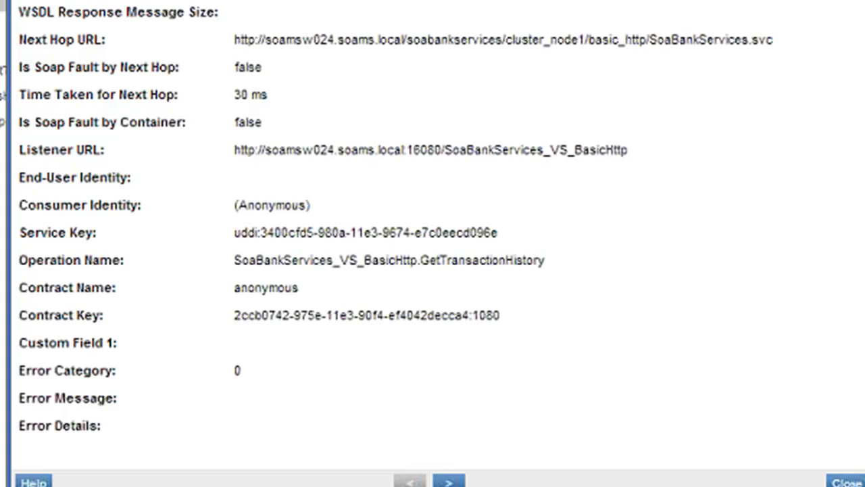
- Inspect the record's request message with its raw HTTP headers and the response message, ending with raw format switched off
{"action": "left_click_drag", "start_coordinate": [150, 86], "coordinate": [24, 1]}
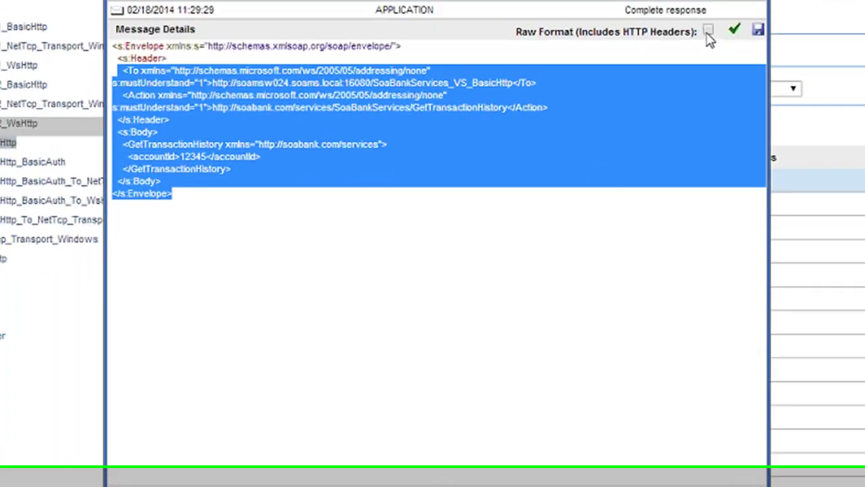
{"action": "left_click", "coordinate": [377, 215]}
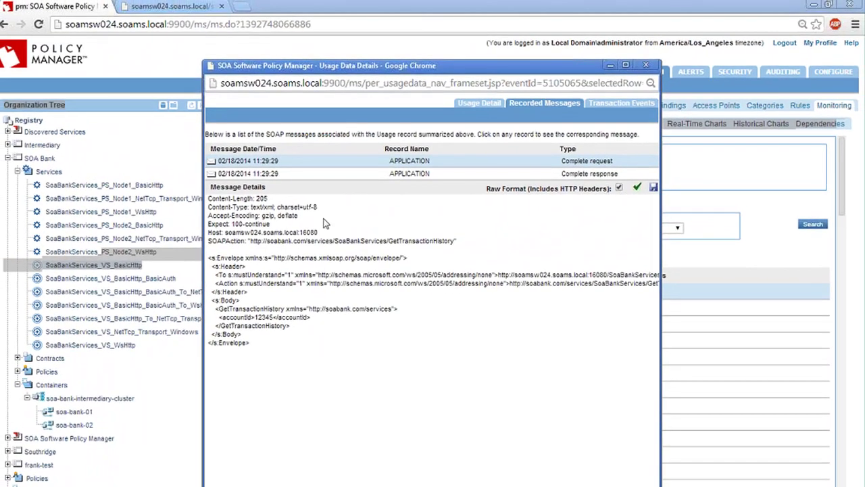
{"action": "left_click_drag", "start_coordinate": [280, 207], "coordinate": [289, 242]}
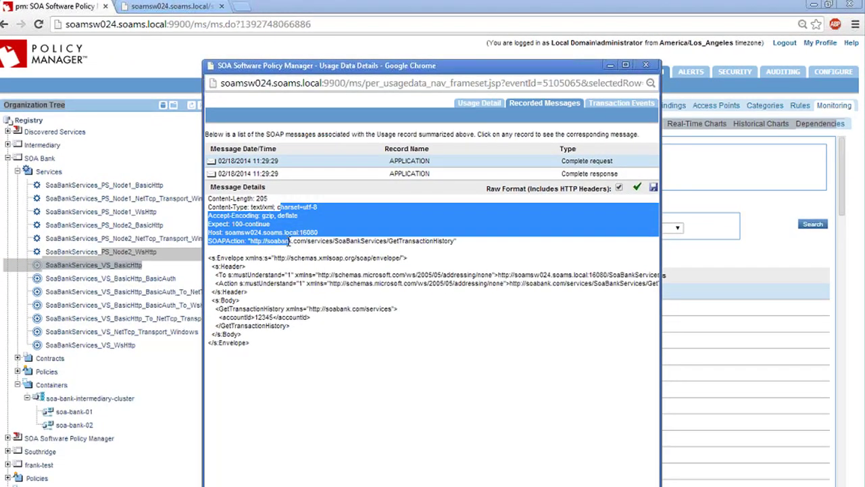
{"action": "left_click", "coordinate": [470, 175]}
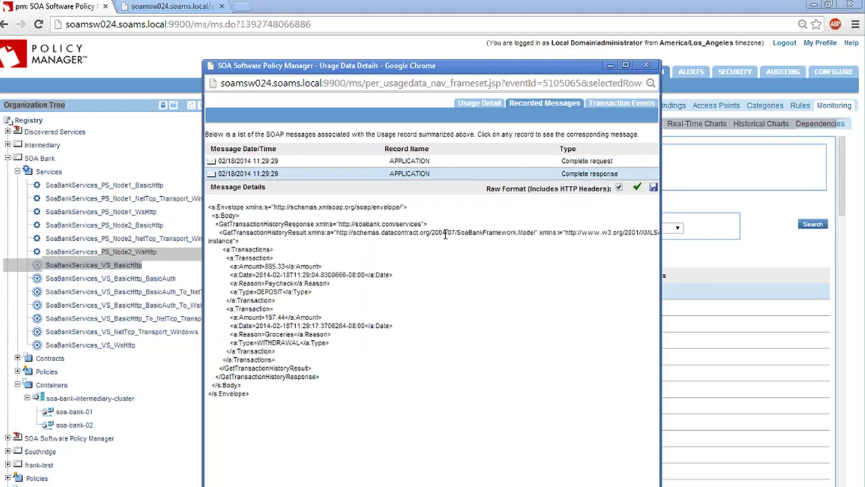
{"action": "left_click", "coordinate": [618, 188]}
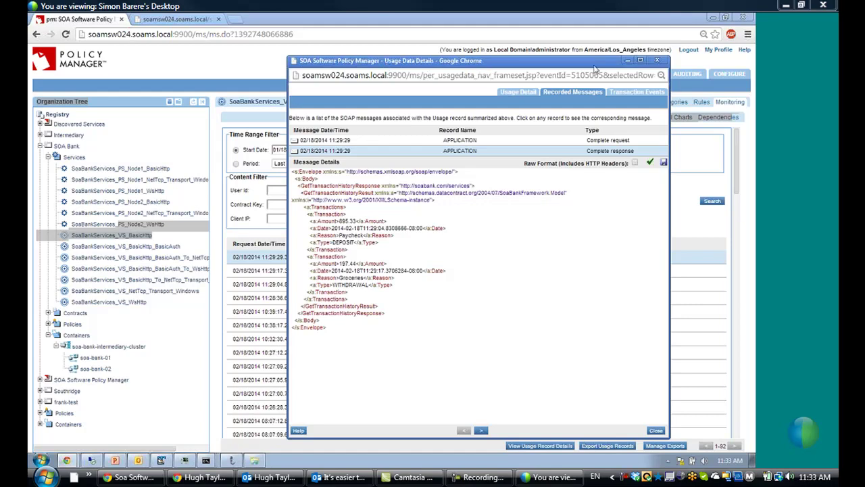
- Close the usage details and open the details of the SoaBankServices_VS_NetTcp_Transport_Windows virtual service
{"action": "left_click", "coordinate": [657, 61]}
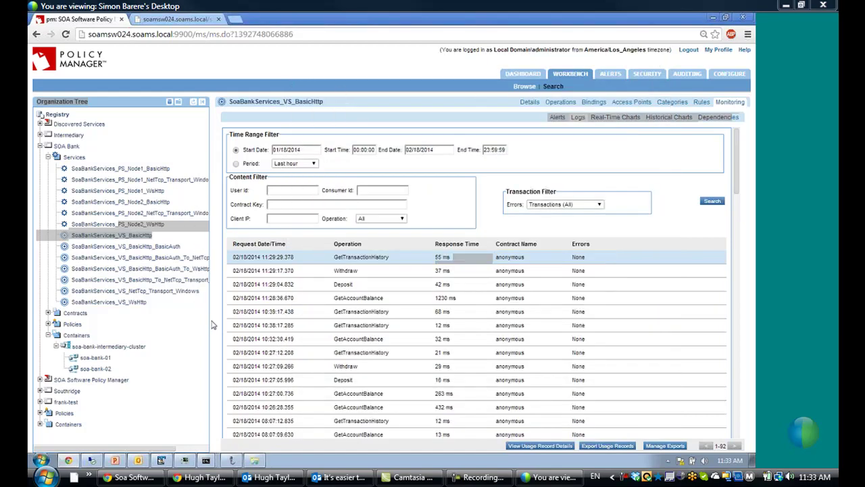
{"action": "left_click", "coordinate": [128, 258]}
{"action": "left_click", "coordinate": [156, 292]}
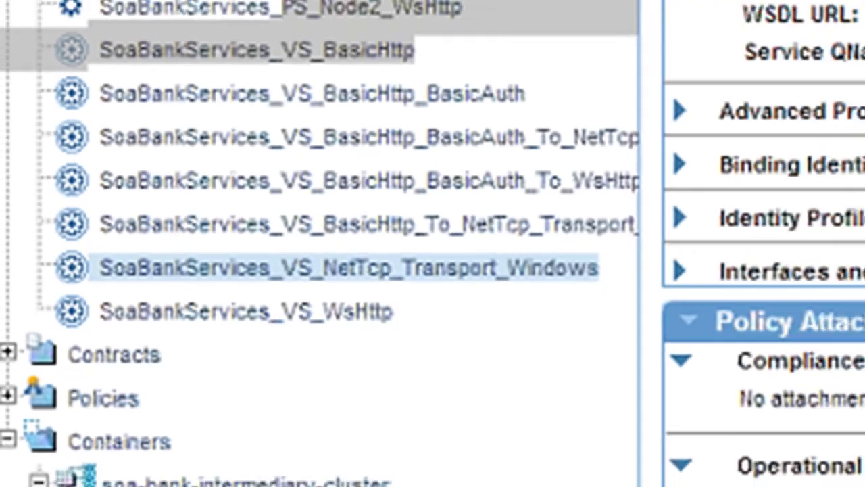
{"action": "left_click_drag", "start_coordinate": [311, 70], "coordinate": [414, 70]}
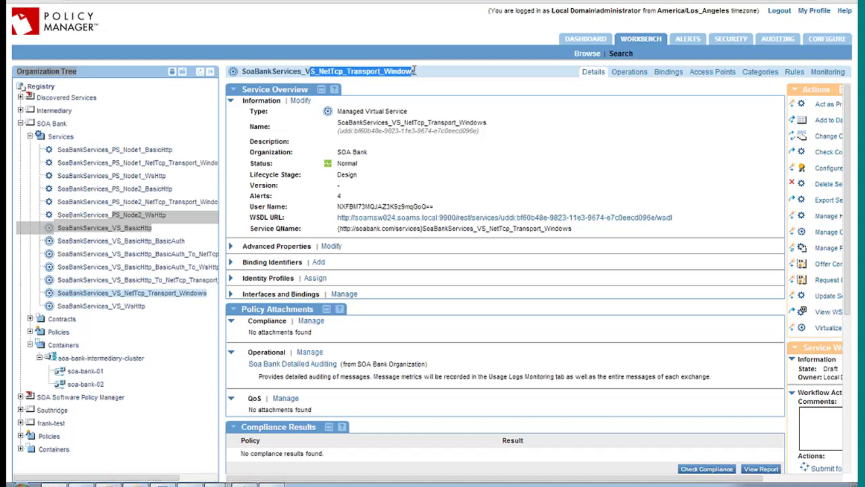
- Open the virtual service's nettcp access point and examine its net.tcp URL
{"action": "left_click", "coordinate": [710, 73]}
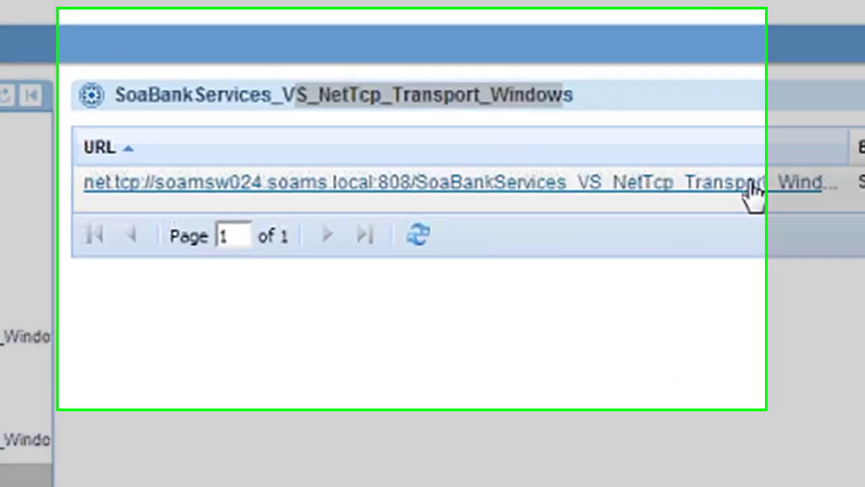
{"action": "left_click", "coordinate": [500, 106]}
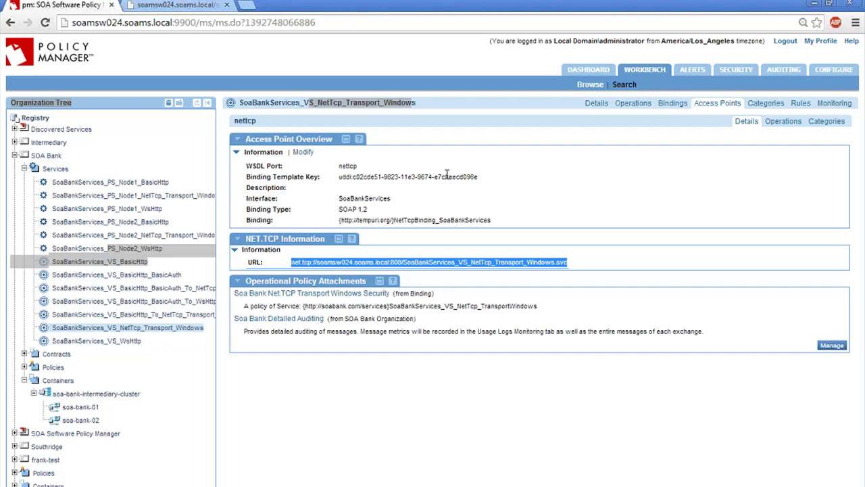
{"action": "left_click", "coordinate": [404, 196]}
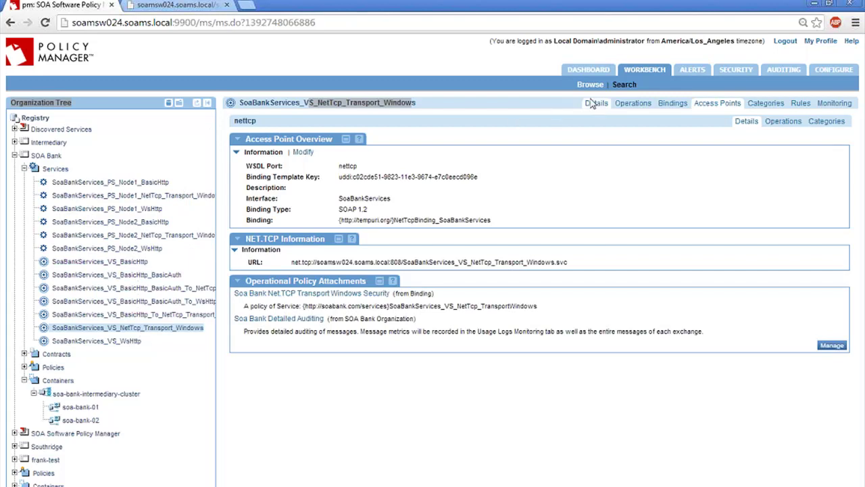
{"action": "left_click", "coordinate": [711, 105]}
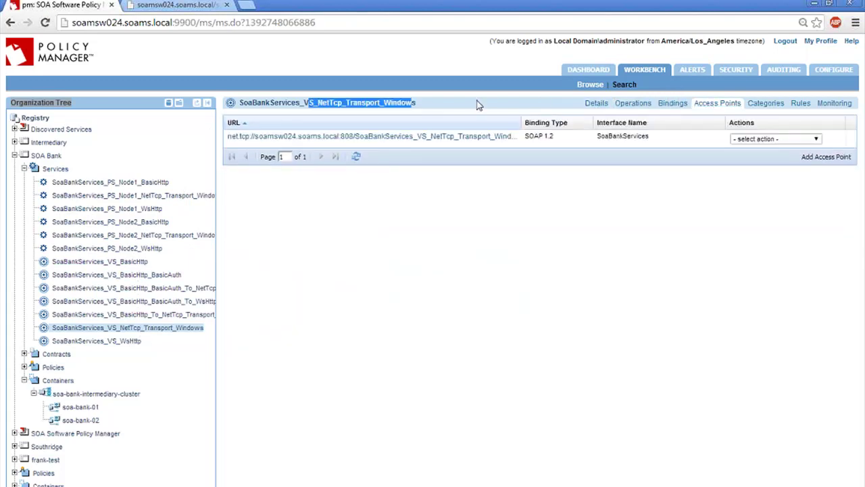
{"action": "left_click", "coordinate": [444, 113]}
{"action": "left_click", "coordinate": [446, 142]}
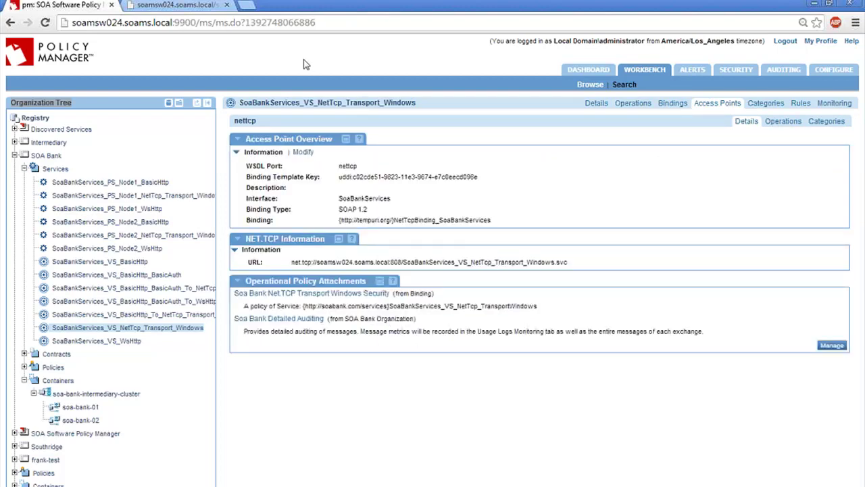
- Switch to the SOA Bank web client and load soamsw024.soams.local/soabankaspnet/nettcp/index.aspx
{"action": "key", "text": "ctrl+Tab"}
{"action": "left_click", "coordinate": [207, 24]}
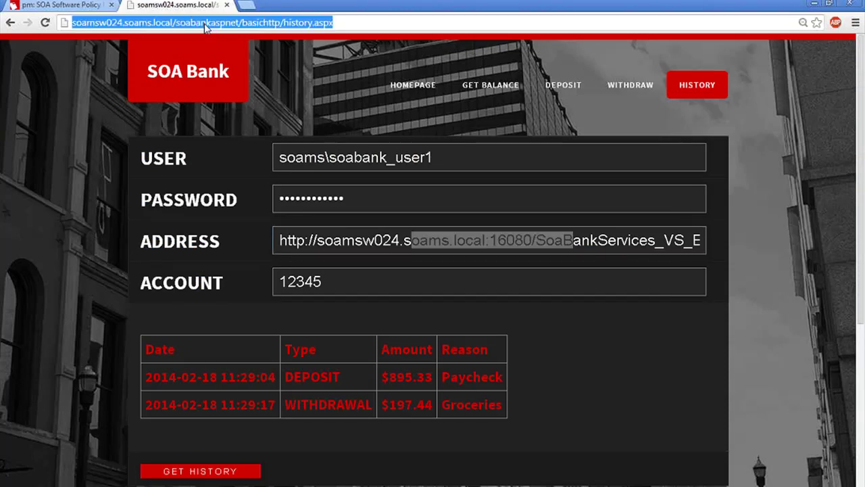
{"action": "type", "text": "ne"}
{"action": "key", "text": "BackSpace"}
{"action": "key", "text": "BackSpace"}
{"action": "key", "text": "BackSpace"}
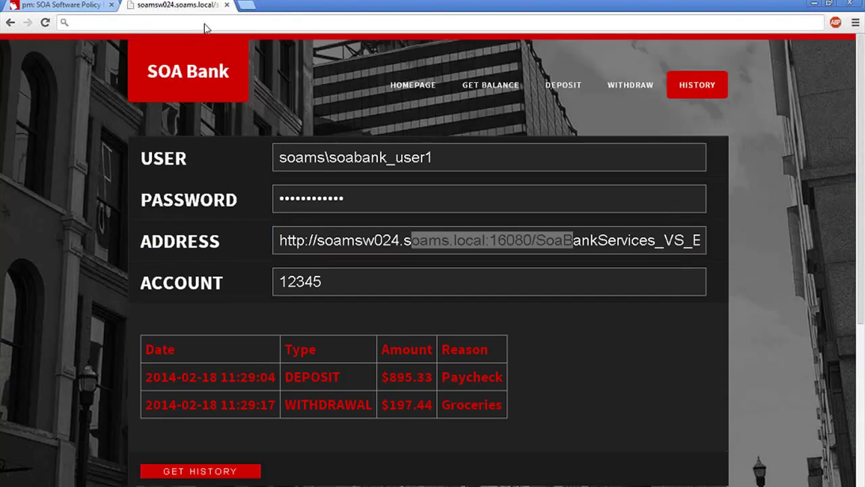
{"action": "type", "text": "soa.com"}
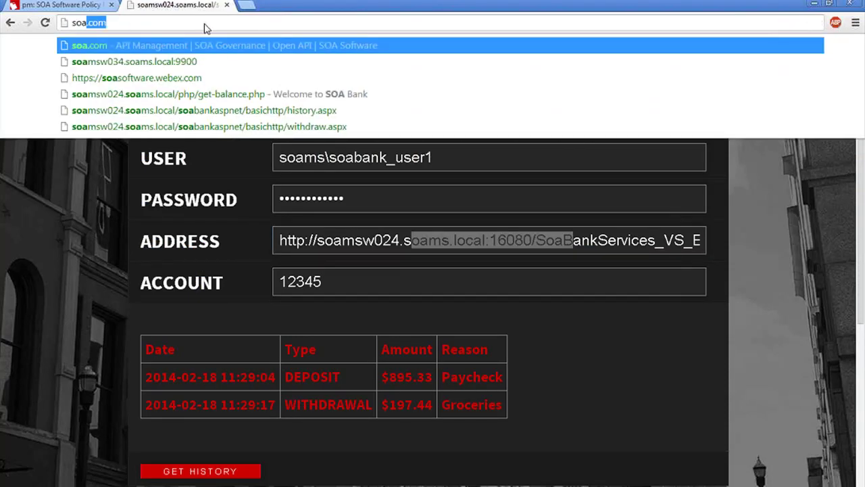
{"action": "key", "text": "Down"}
{"action": "key", "text": "Down"}
{"action": "key", "text": "Down"}
{"action": "key", "text": "Down"}
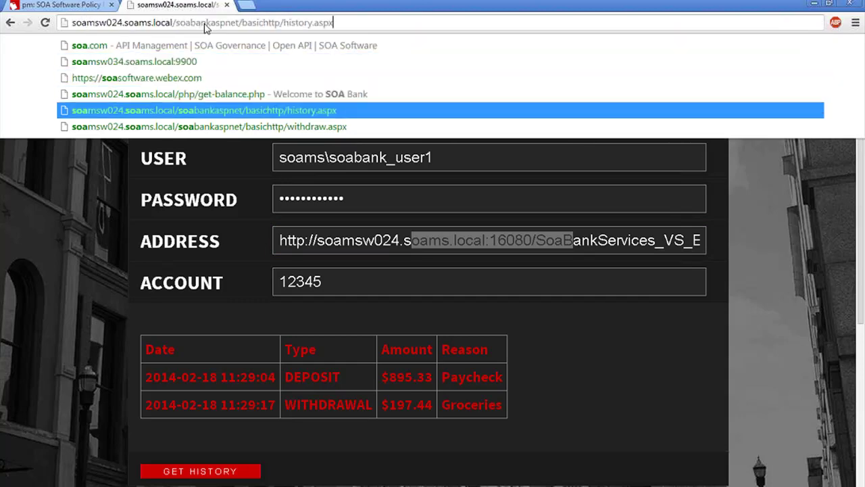
{"action": "key", "text": "BackSpace"}
{"action": "key", "text": "BackSpace"}
{"action": "key", "text": "BackSpace"}
{"action": "key", "text": "BackSpace"}
{"action": "key", "text": "BackSpace"}
{"action": "key", "text": "BackSpace"}
{"action": "key", "text": "BackSpace"}
{"action": "key", "text": "BackSpace"}
{"action": "key", "text": "BackSpace"}
{"action": "key", "text": "BackSpace"}
{"action": "key", "text": "BackSpace"}
{"action": "key", "text": "BackSpace"}
{"action": "key", "text": "BackSpace"}
{"action": "key", "text": "BackSpace"}
{"action": "key", "text": "BackSpace"}
{"action": "key", "text": "BackSpace"}
{"action": "key", "text": "BackSpace"}
{"action": "key", "text": "BackSpace"}
{"action": "key", "text": "BackSpace"}
{"action": "key", "text": "BackSpace"}
{"action": "type", "text": "s"}
{"action": "key", "text": "End"}
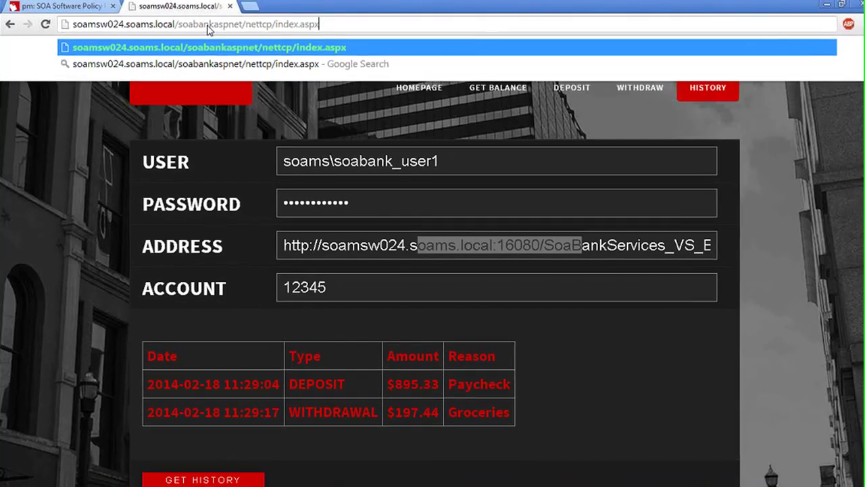
{"action": "key", "text": "Return"}
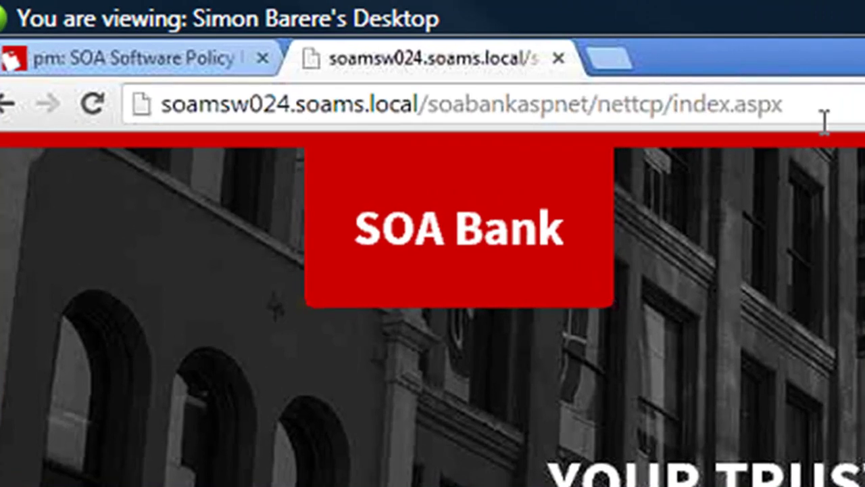
- Highlight nettcp in the page URL, open the Get Balance page and examine its full net.tcp service address
{"action": "left_click", "coordinate": [824, 116]}
{"action": "key", "text": "End"}
{"action": "key", "text": "ctrl+Left"}
{"action": "key", "text": "ctrl+Left"}
{"action": "key", "text": "ctrl+shift+Left"}
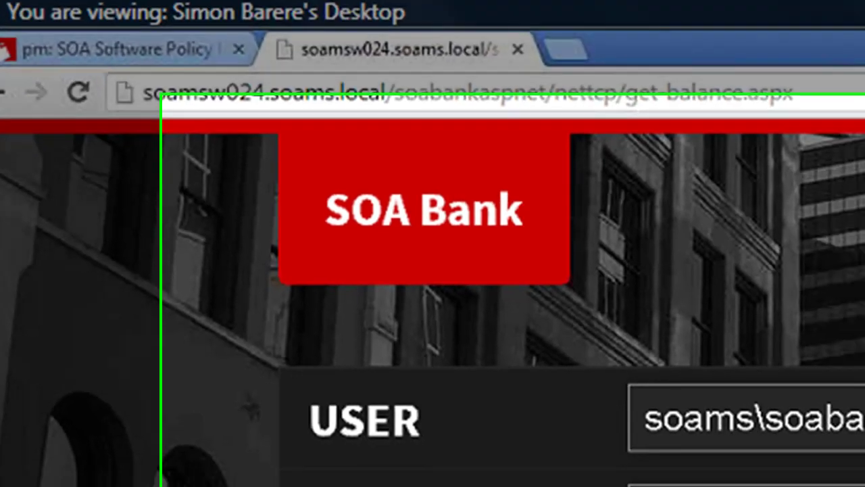
{"action": "left_click_drag", "start_coordinate": [309, 322], "coordinate": [520, 263]}
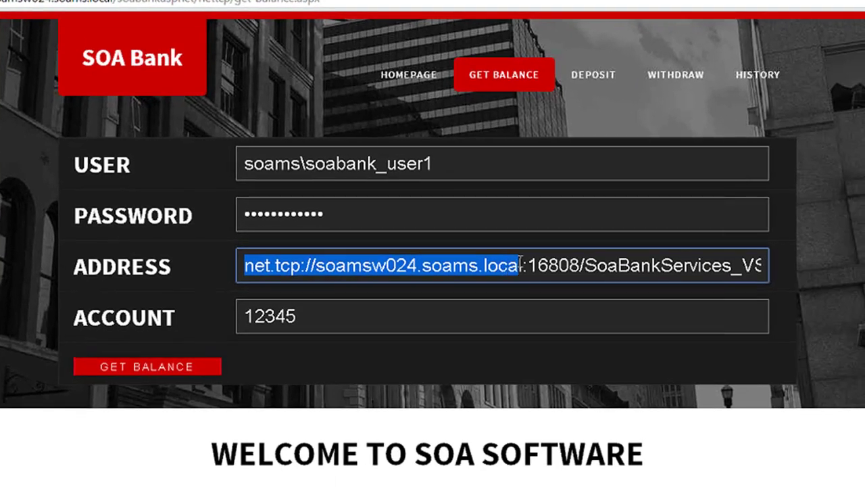
{"action": "key", "text": "End"}
{"action": "key", "text": "ctrl+shift+Left"}
{"action": "key", "text": "ctrl+shift+Left"}
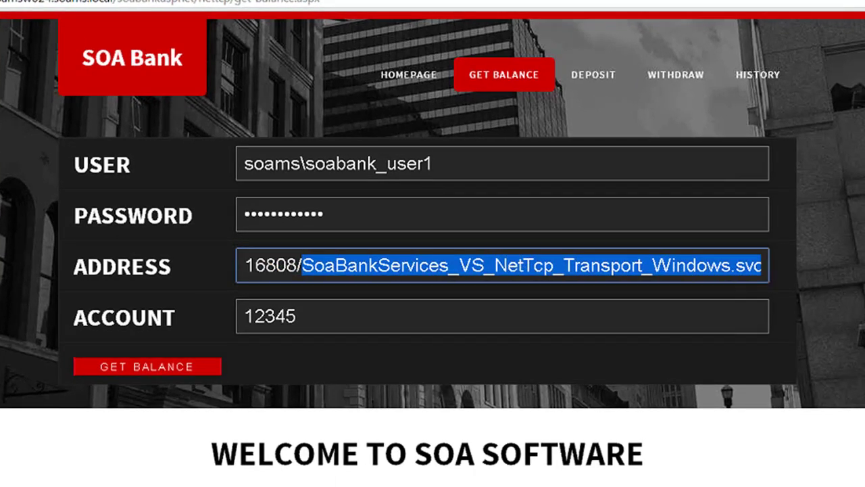
- Compare the web client's service address with the access point URL in Policy Manager and return to the Get Balance page
{"action": "key", "text": "ctrl+Tab"}
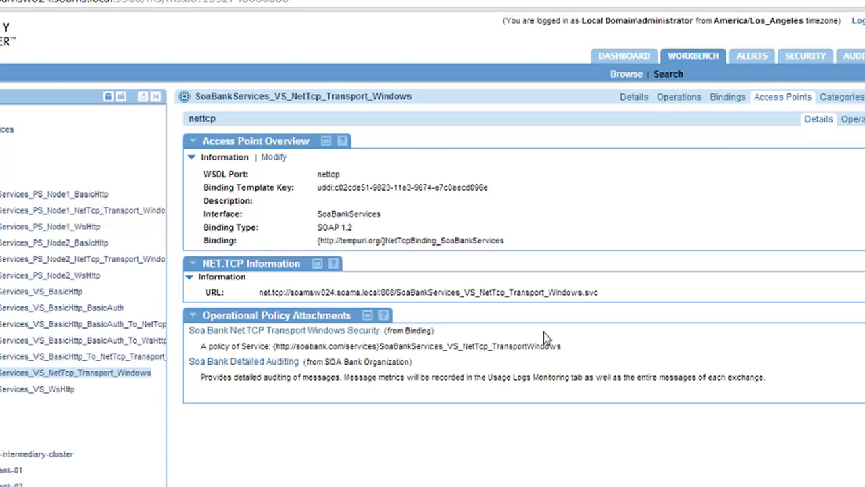
{"action": "left_click_drag", "start_coordinate": [604, 293], "coordinate": [262, 304]}
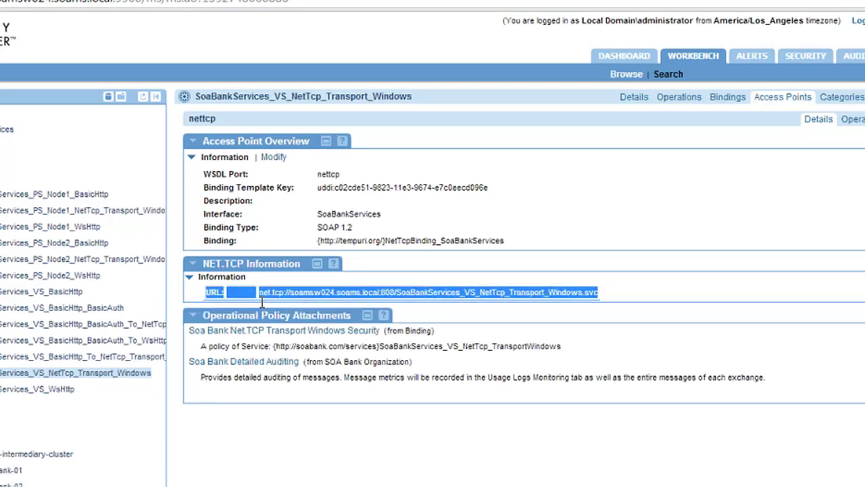
{"action": "key", "text": "ctrl+Tab"}
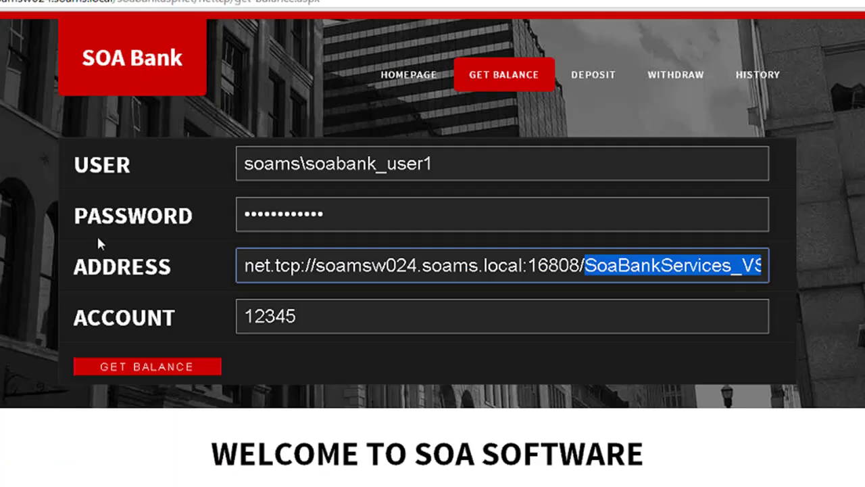
- Retrieve the account balance over net.tcp and deposit 895.33 with the reason Paycheck
{"action": "left_click", "coordinate": [171, 373]}
{"action": "left_click", "coordinate": [171, 373]}
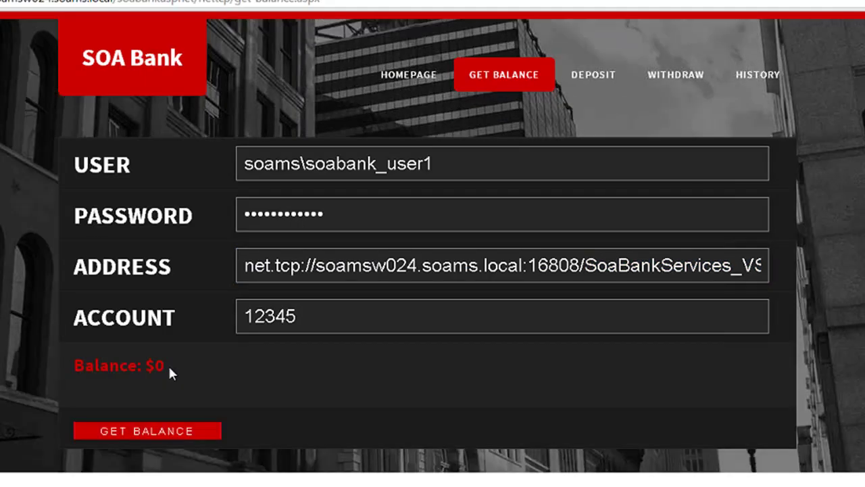
{"action": "left_click_drag", "start_coordinate": [169, 371], "coordinate": [78, 365]}
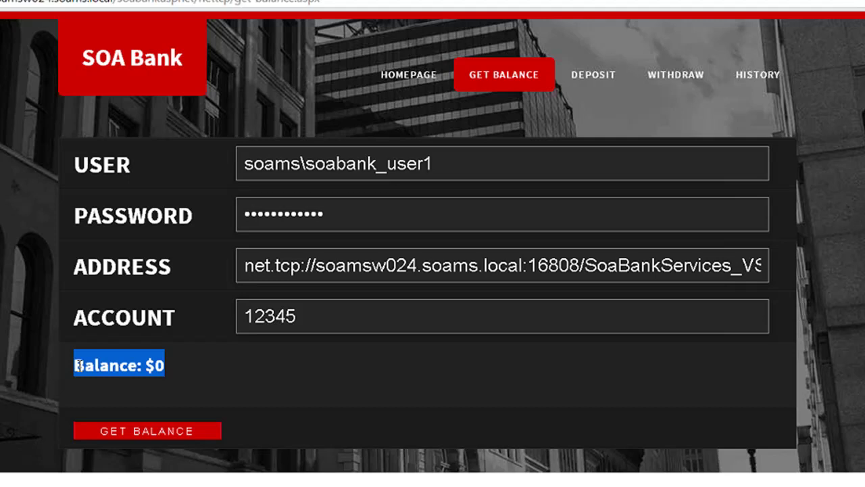
{"action": "left_click", "coordinate": [599, 78]}
{"action": "left_click", "coordinate": [200, 467]}
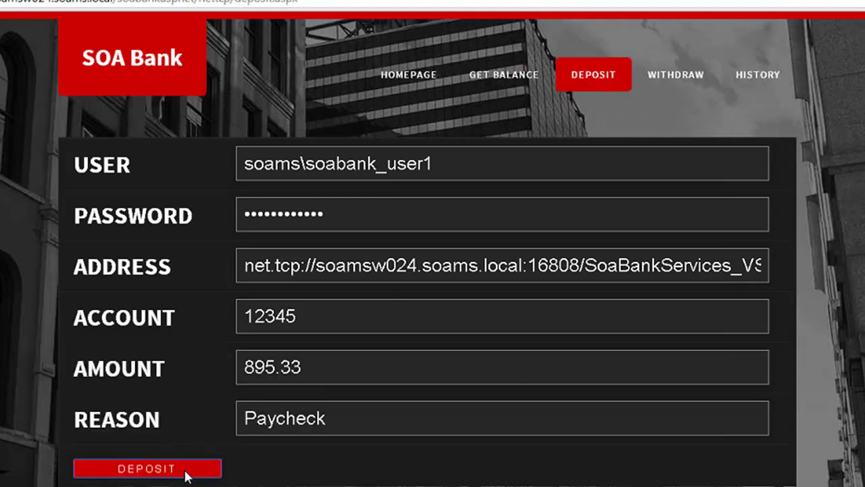
- Withdraw 2123.65 from the account with the reason More Groceries
{"action": "left_click", "coordinate": [681, 77]}
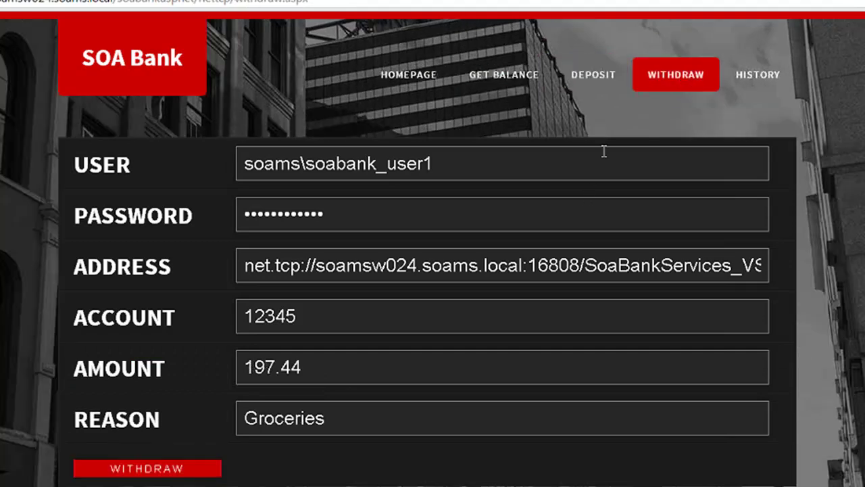
{"action": "left_click", "coordinate": [374, 419]}
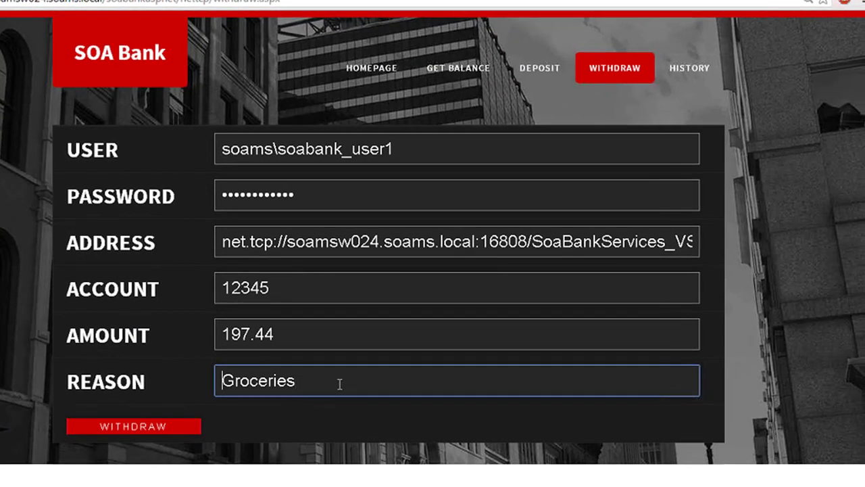
{"action": "type", "text": "More"}
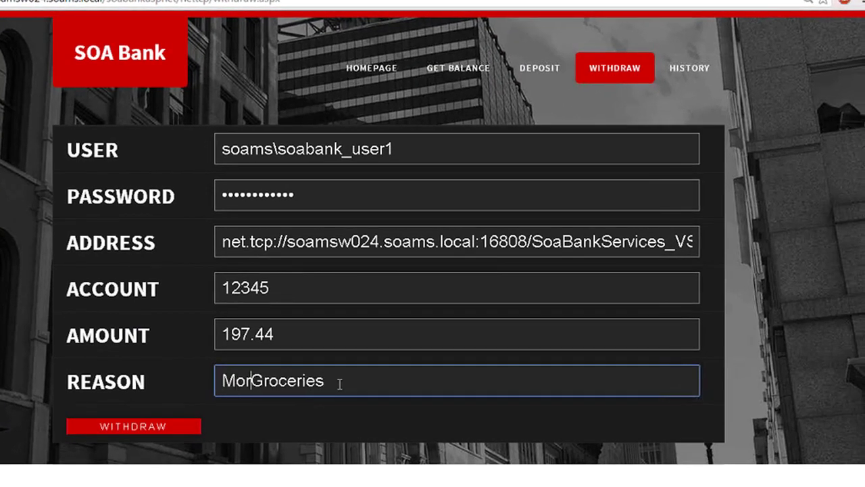
{"action": "left_click", "coordinate": [340, 340]}
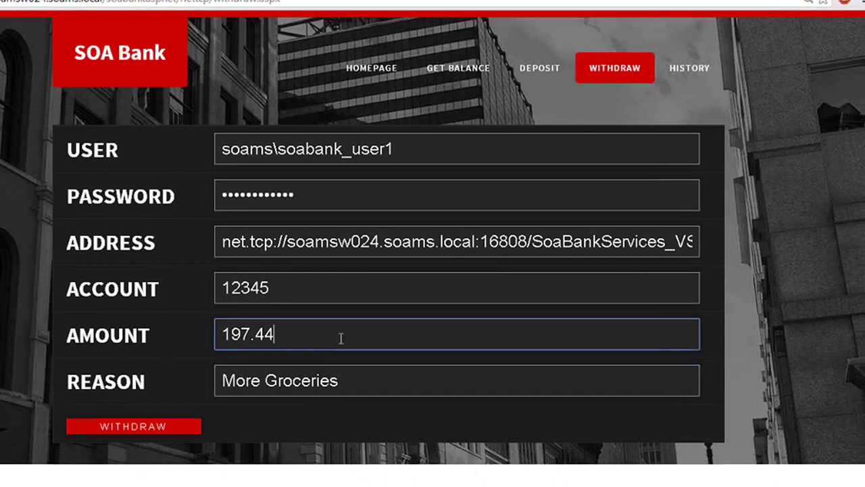
{"action": "key", "text": "ctrl+a"}
{"action": "type", "text": "2123.65"}
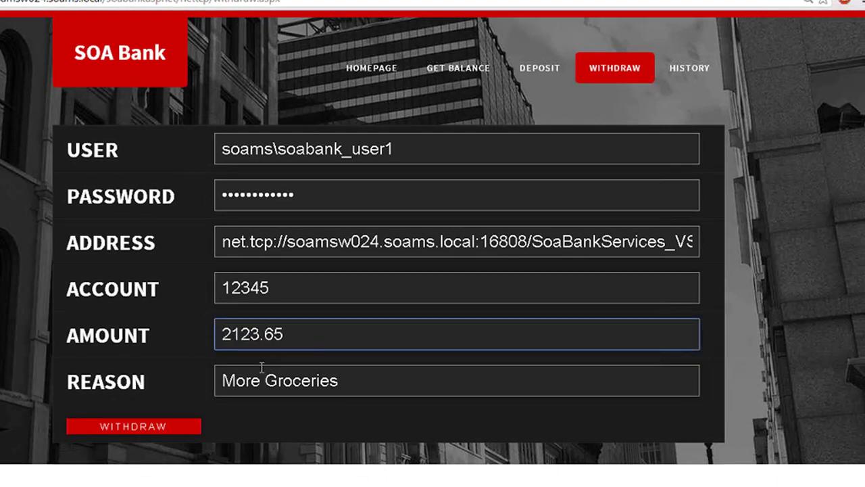
{"action": "left_click", "coordinate": [172, 427]}
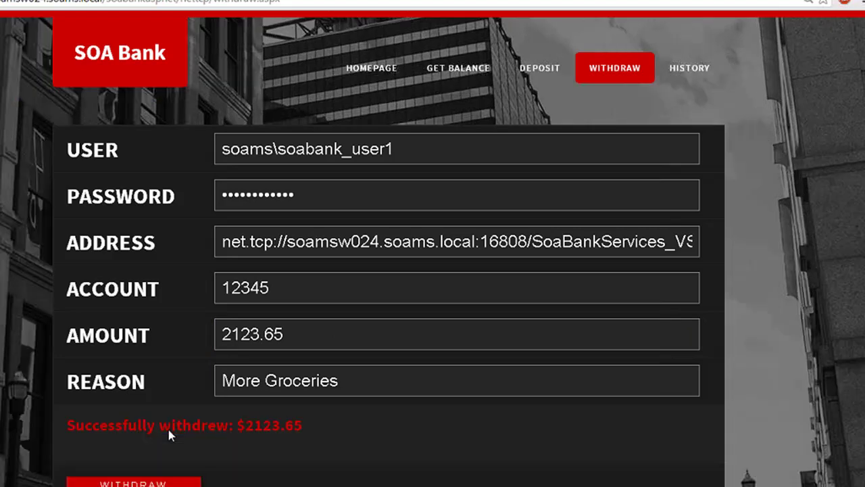
- Retrieve the account's transaction history and highlight the listed transactions
{"action": "left_click", "coordinate": [669, 79]}
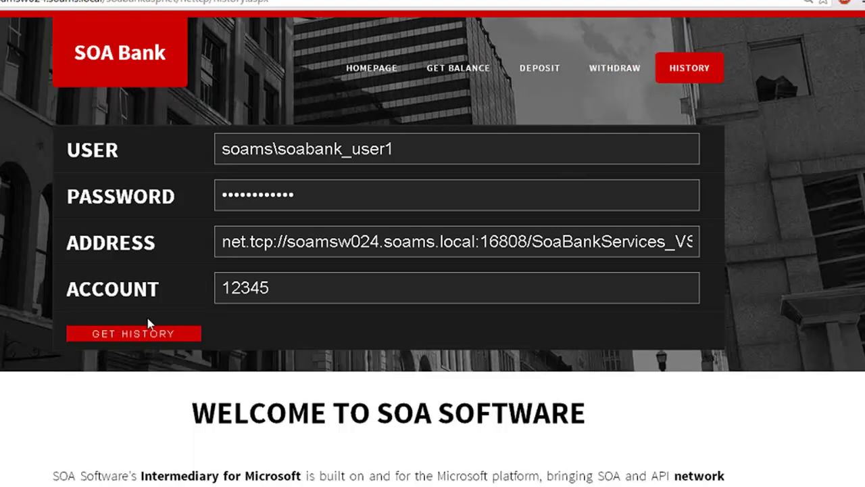
{"action": "left_click", "coordinate": [143, 334]}
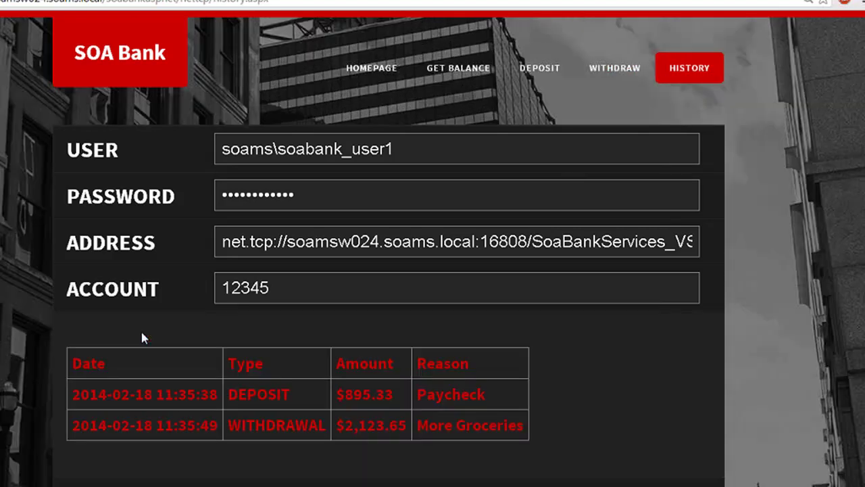
{"action": "left_click_drag", "start_coordinate": [98, 394], "coordinate": [495, 417]}
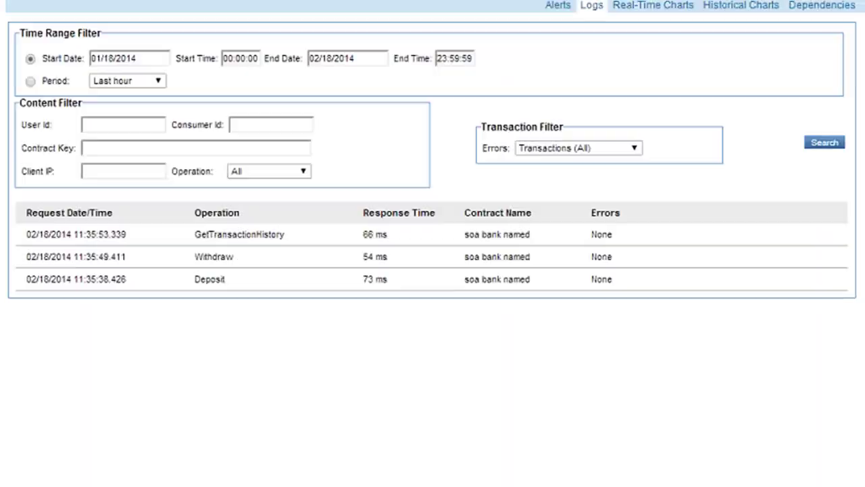
- In the NetTcp virtual service's monitoring logs, open the latest GetTransactionHistory record and examine its next hop and listener URLs
{"action": "left_click_drag", "start_coordinate": [25, 236], "coordinate": [280, 241]}
{"action": "left_click", "coordinate": [370, 242]}
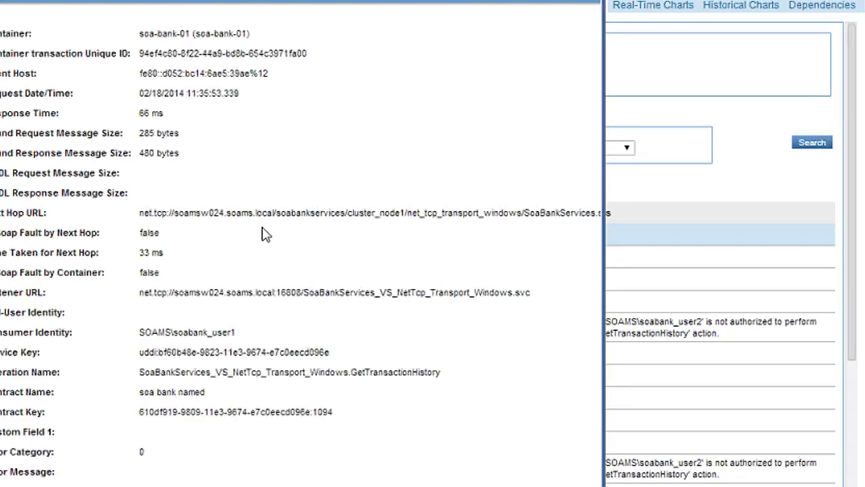
{"action": "left_click_drag", "start_coordinate": [139, 215], "coordinate": [573, 204]}
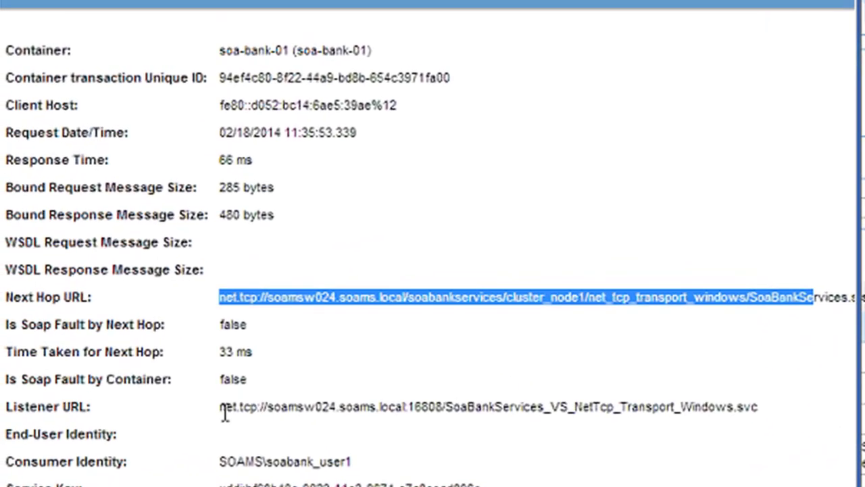
{"action": "left_click_drag", "start_coordinate": [139, 292], "coordinate": [411, 343]}
- Inspect the record's recorded request and response messages, highlighting the response's transactions, and close the usage details
{"action": "left_click_drag", "start_coordinate": [593, 477], "coordinate": [791, 415]}
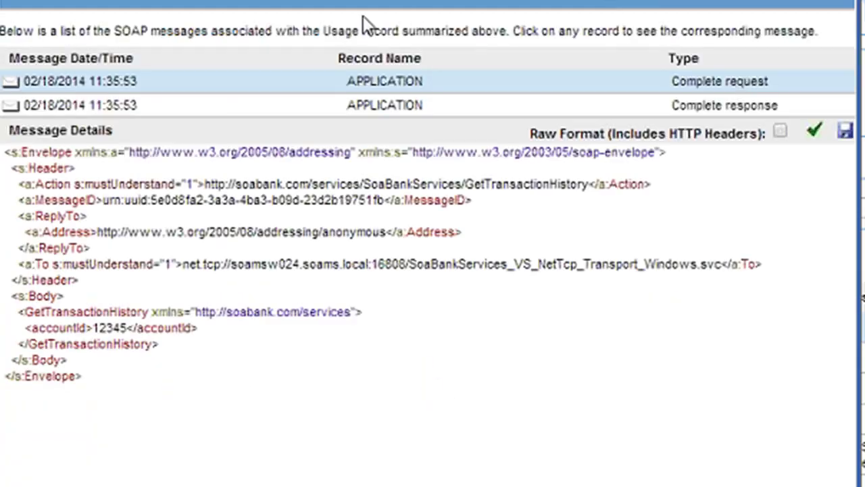
{"action": "left_click", "coordinate": [325, 103]}
{"action": "left_click_drag", "start_coordinate": [83, 486], "coordinate": [89, 215]}
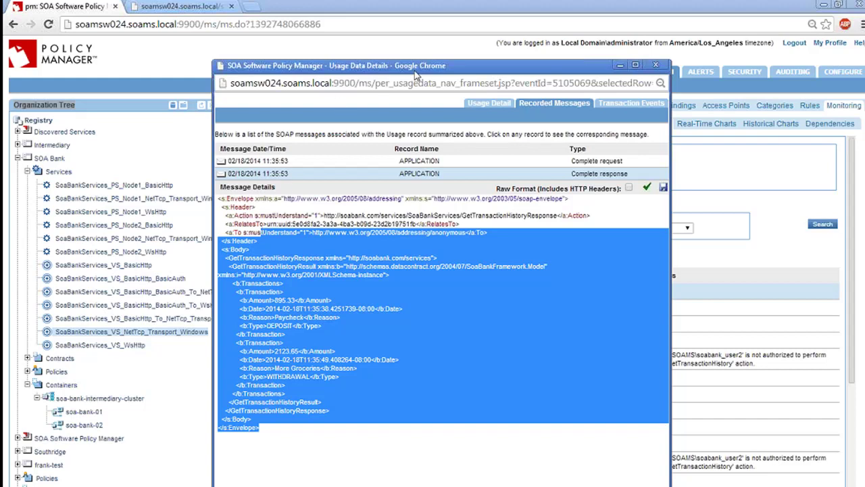
{"action": "left_click_drag", "start_coordinate": [348, 61], "coordinate": [281, 47]}
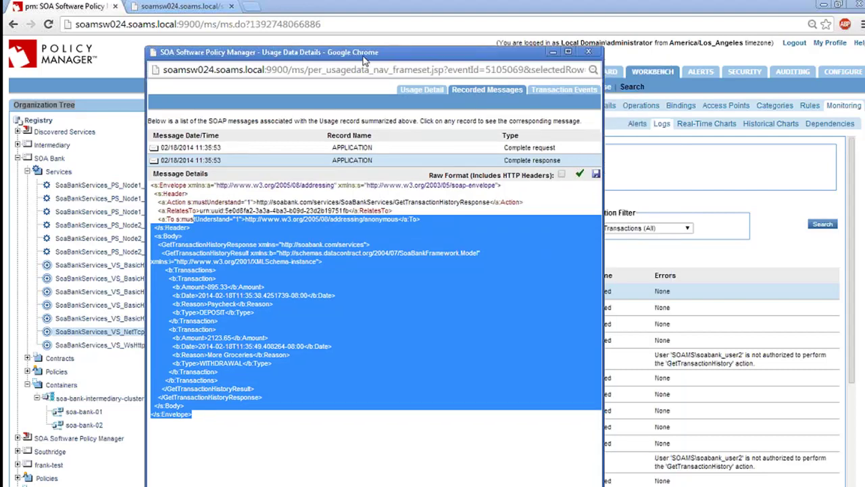
{"action": "left_click", "coordinate": [587, 52]}
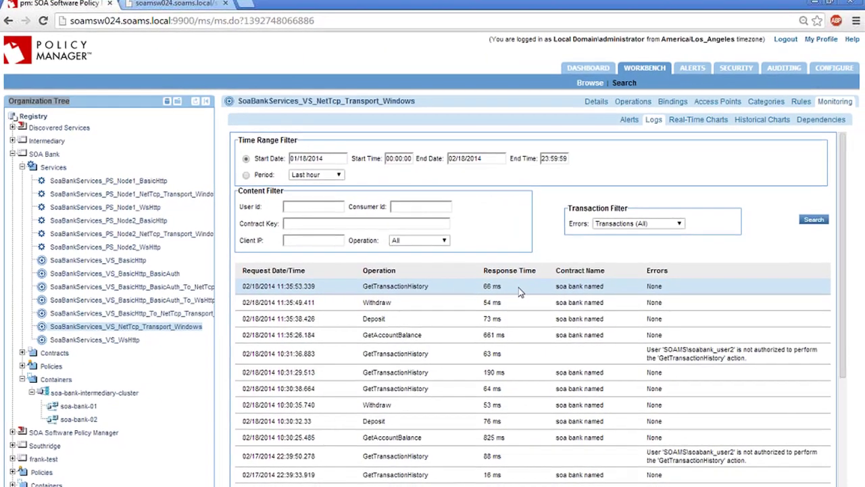
- Reopen the latest GetTransactionHistory record's usage details and highlight its consumer identity and contract name
{"action": "left_click", "coordinate": [520, 291]}
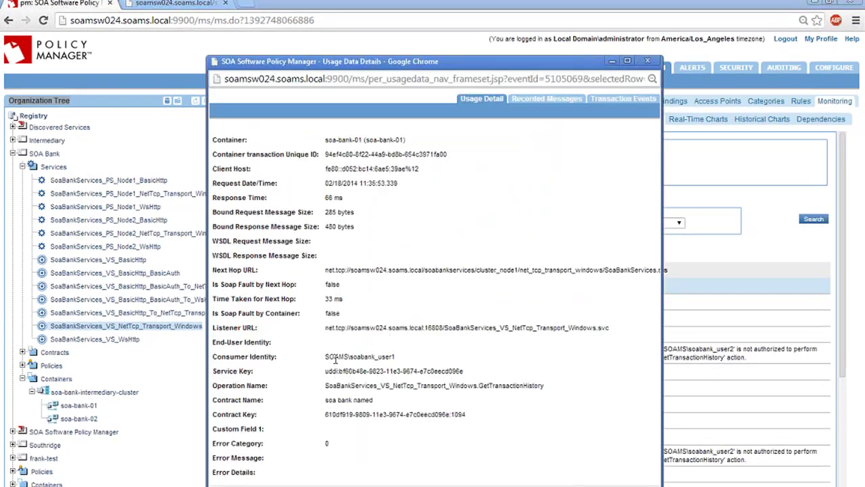
{"action": "left_click_drag", "start_coordinate": [326, 359], "coordinate": [402, 357]}
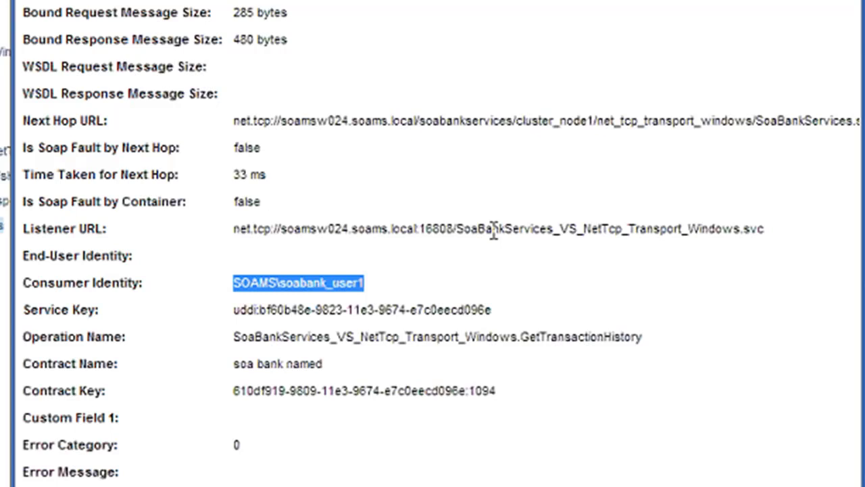
{"action": "left_click_drag", "start_coordinate": [233, 363], "coordinate": [359, 363]}
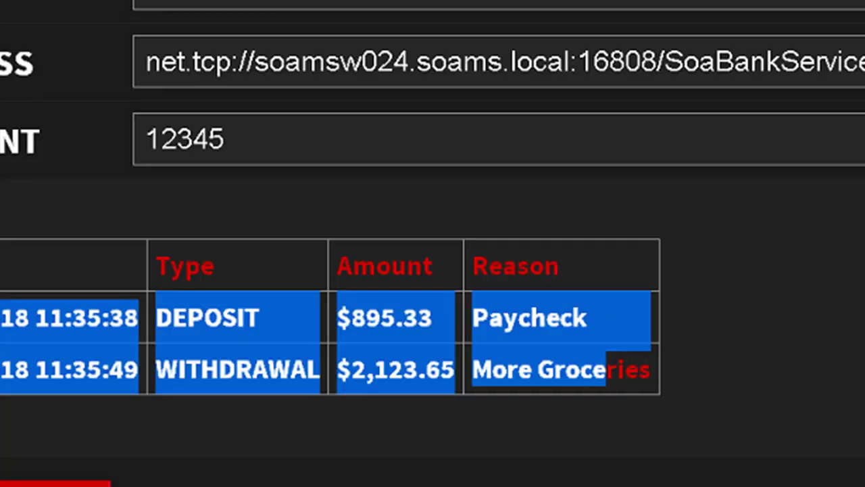
- In the SOA Bank web client, append an extra character to the password, request the transaction history and highlight the response message
{"action": "left_click", "coordinate": [348, 169]}
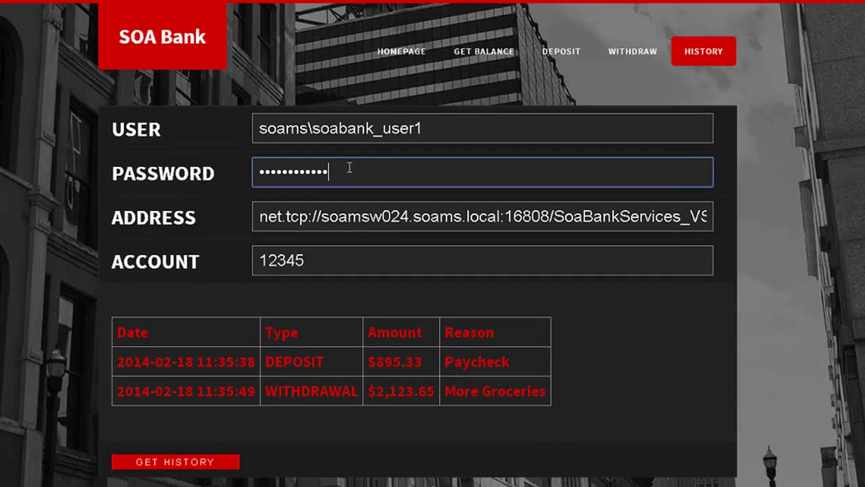
{"action": "type", "text": "1"}
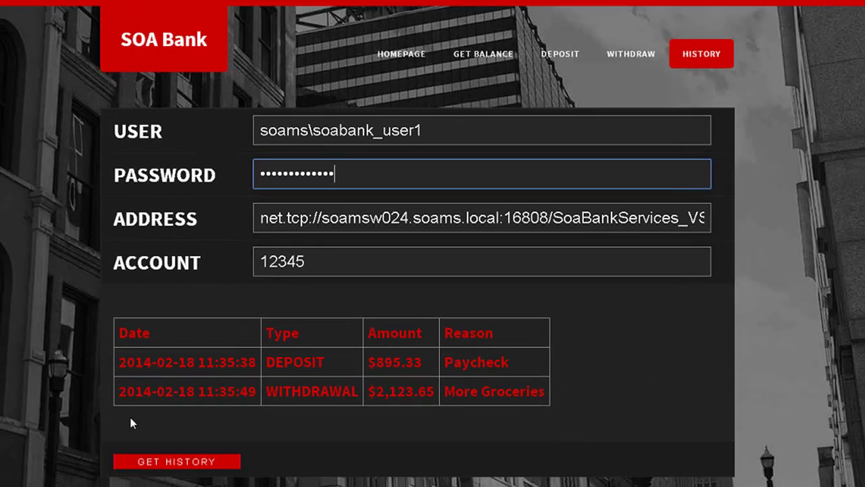
{"action": "left_click", "coordinate": [174, 462]}
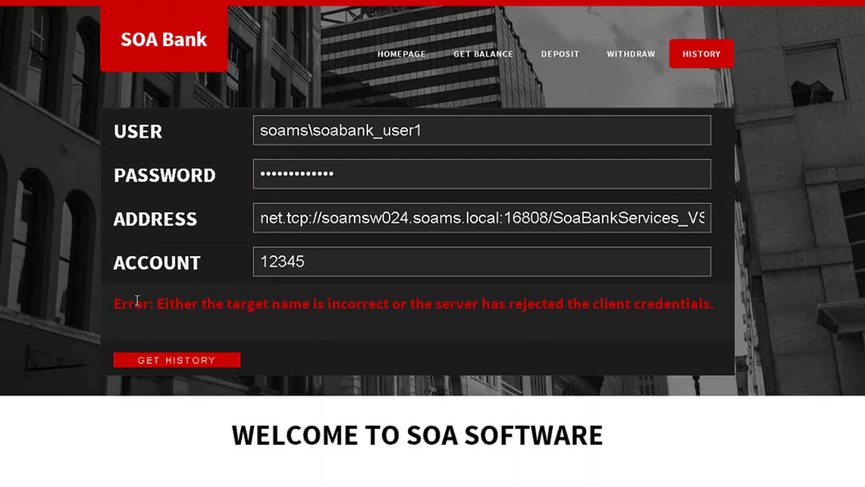
{"action": "left_click_drag", "start_coordinate": [136, 301], "coordinate": [577, 300]}
- Re-enter the account password, change the user to soams\soabank_user100, request the transaction history and highlight the response message
{"action": "left_click", "coordinate": [423, 170]}
{"action": "key", "text": "ctrl+a"}
{"action": "type", "text": "••••••••••••"}
{"action": "left_click", "coordinate": [467, 129]}
{"action": "type", "text": "00"}
{"action": "left_click", "coordinate": [138, 360]}
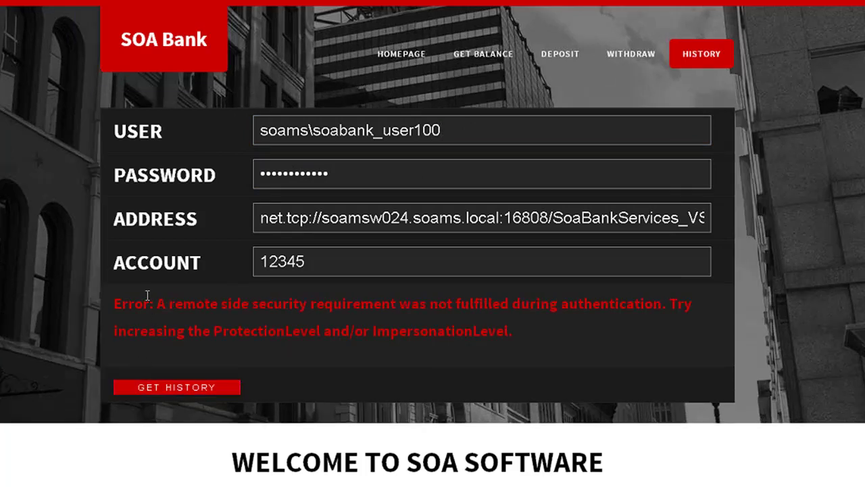
{"action": "left_click_drag", "start_coordinate": [144, 303], "coordinate": [532, 332]}
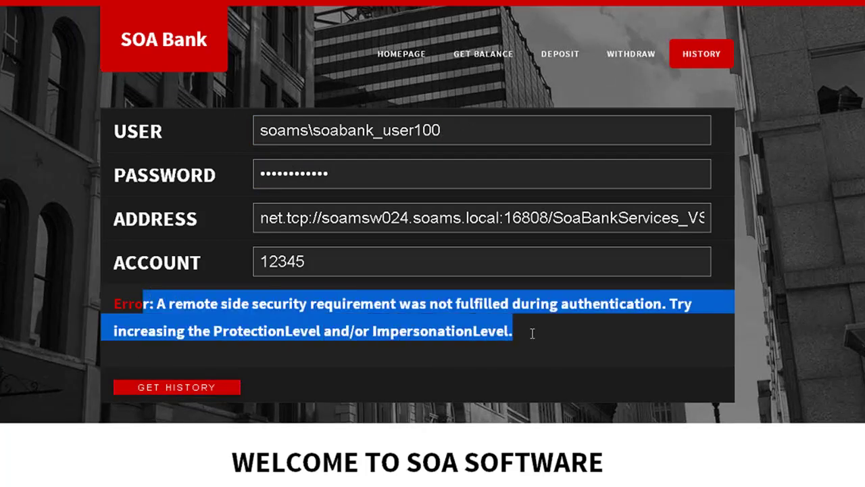
- Highlight the domain prefix of the user name, reload the history form with its default credentials and retrieve the transaction history
{"action": "left_click", "coordinate": [469, 130]}
{"action": "key", "text": "Home"}
{"action": "key", "text": "ctrl+shift+Right"}
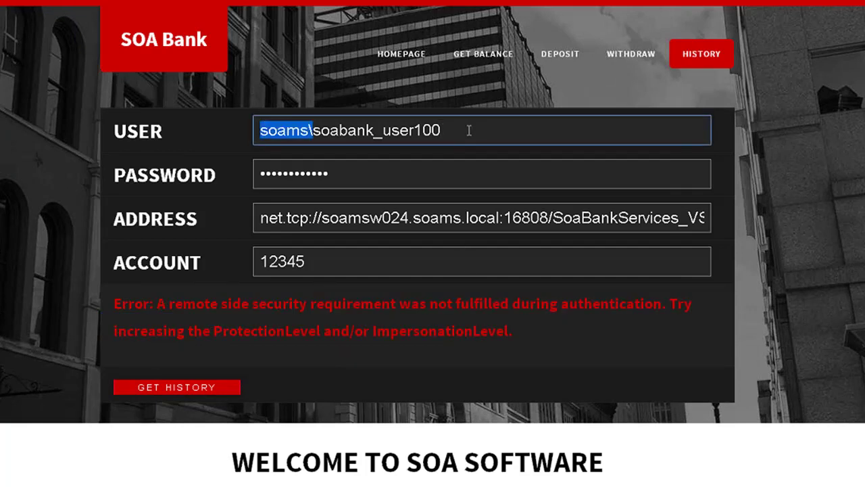
{"action": "left_click", "coordinate": [690, 63]}
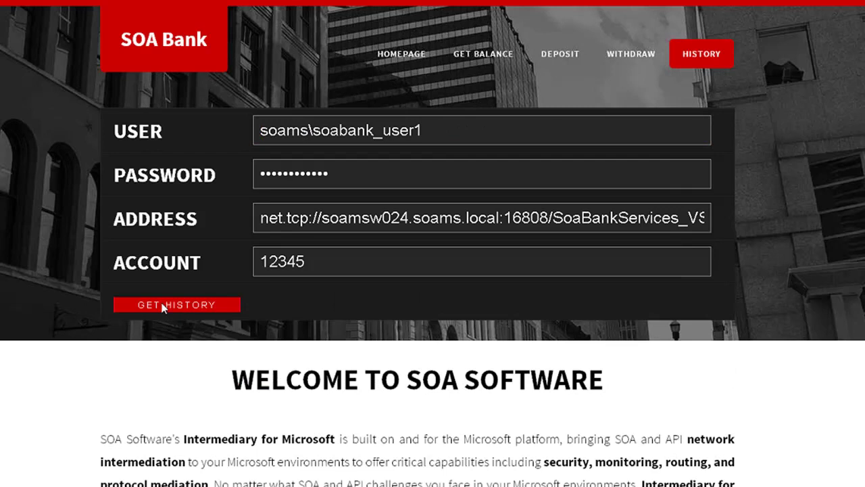
{"action": "left_click", "coordinate": [162, 305]}
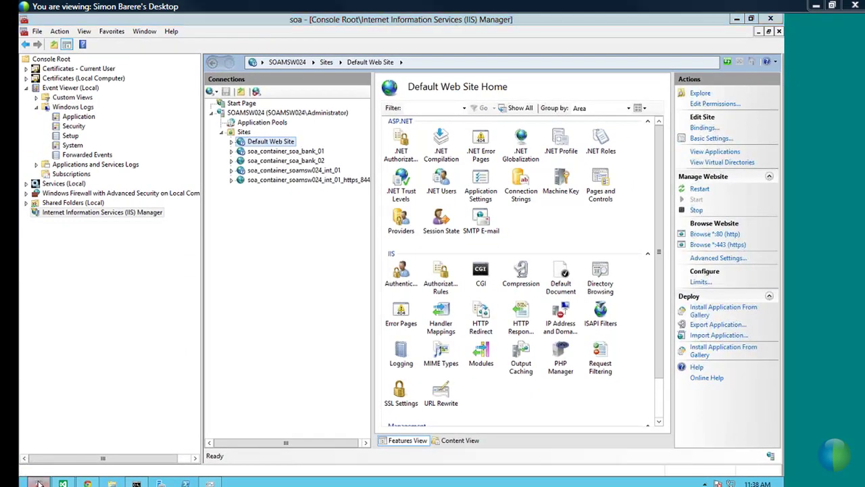
- Switch to the management console's Windows event logs and highlight the latest ServiceModel Audit authorization event's service URL and client identity
{"action": "key", "text": "super+d"}
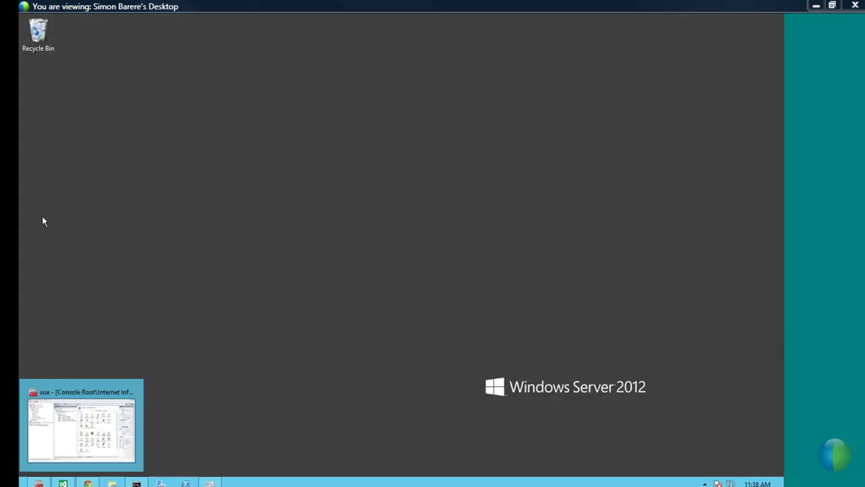
{"action": "left_click", "coordinate": [38, 482]}
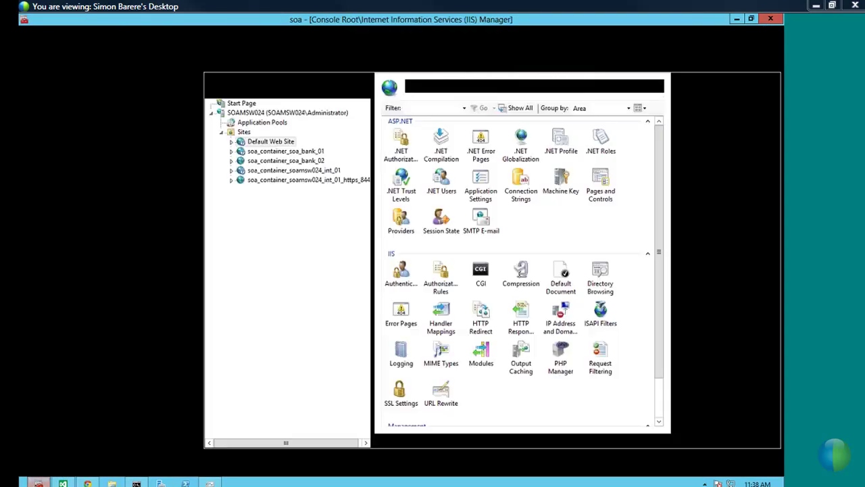
{"action": "left_click", "coordinate": [84, 119]}
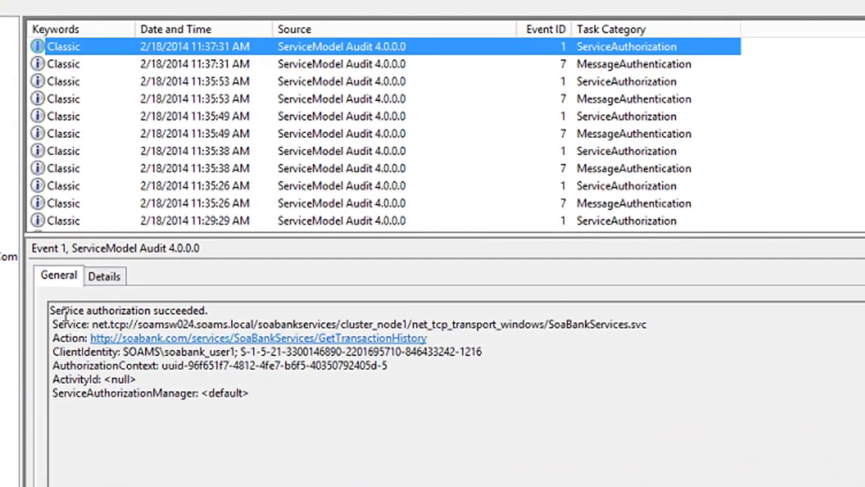
{"action": "left_click_drag", "start_coordinate": [68, 324], "coordinate": [673, 326]}
{"action": "left_click_drag", "start_coordinate": [108, 352], "coordinate": [250, 350]}
{"action": "left_click", "coordinate": [190, 352]}
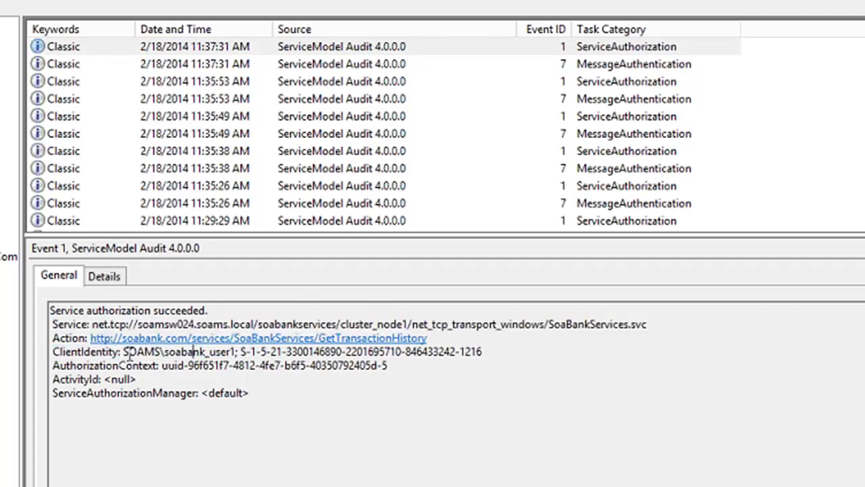
{"action": "left_click_drag", "start_coordinate": [53, 351], "coordinate": [235, 351]}
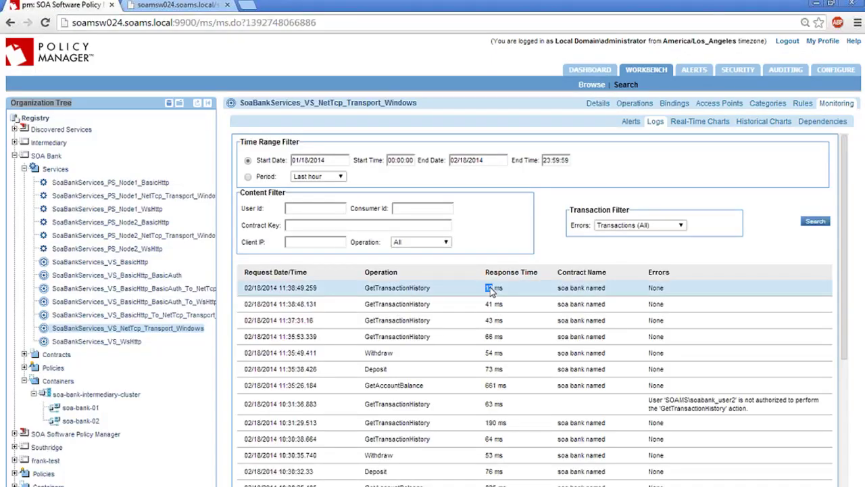
- In Policy Manager, open the newest GetTransactionHistory record of the NetTcp virtual service, highlight its contract name and leave the details
{"action": "left_click", "coordinate": [496, 288]}
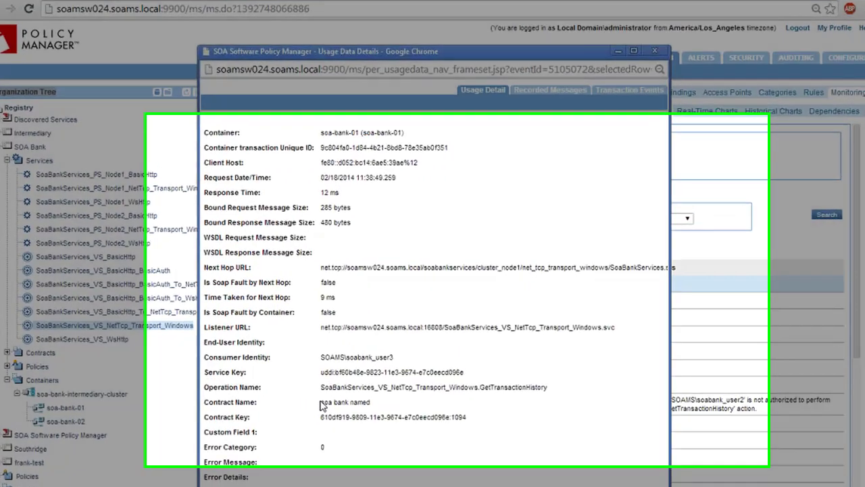
{"action": "left_click_drag", "start_coordinate": [328, 401], "coordinate": [376, 402]}
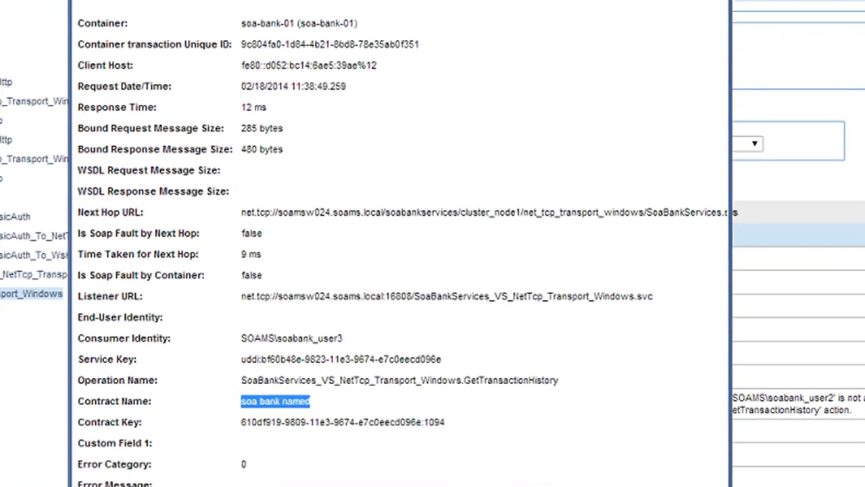
{"action": "left_click", "coordinate": [66, 120]}
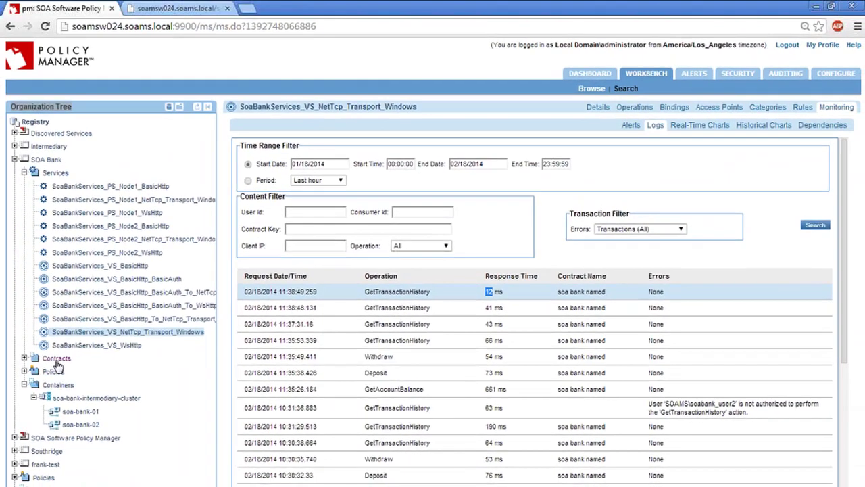
- Open SOA Bank's provided contract "soa bank named" and highlight the virtual services in its contract scope
{"action": "left_click", "coordinate": [56, 359]}
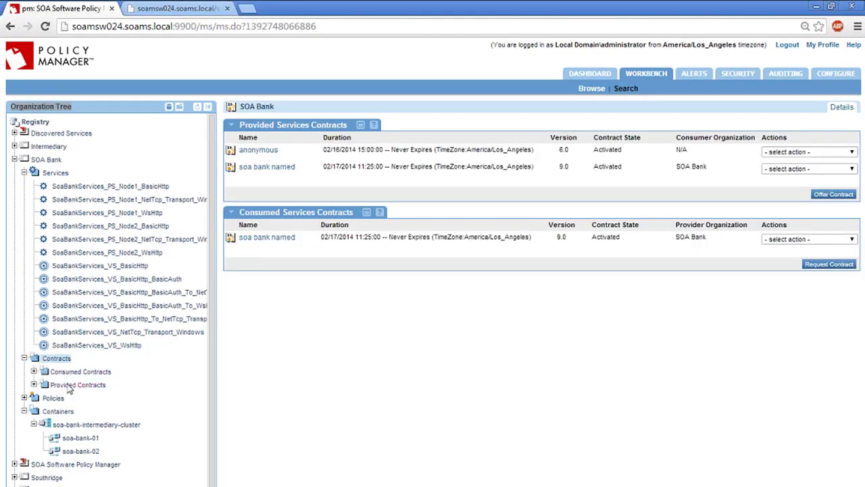
{"action": "left_click", "coordinate": [67, 384]}
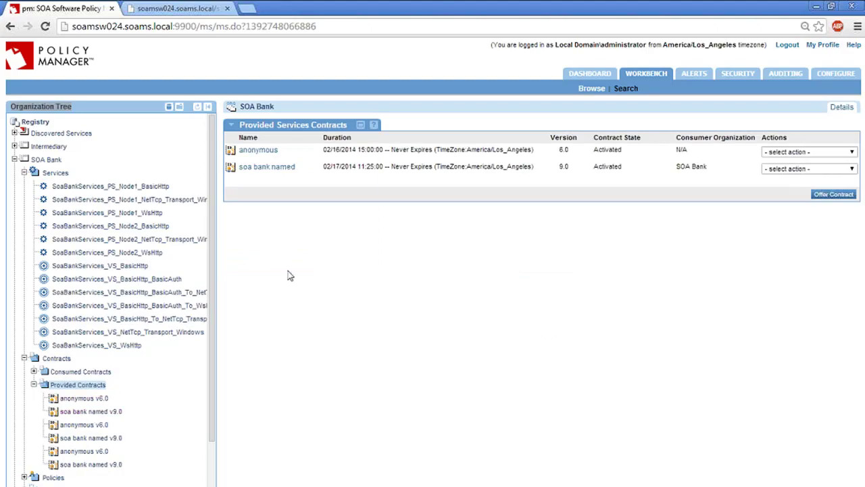
{"action": "left_click", "coordinate": [264, 169]}
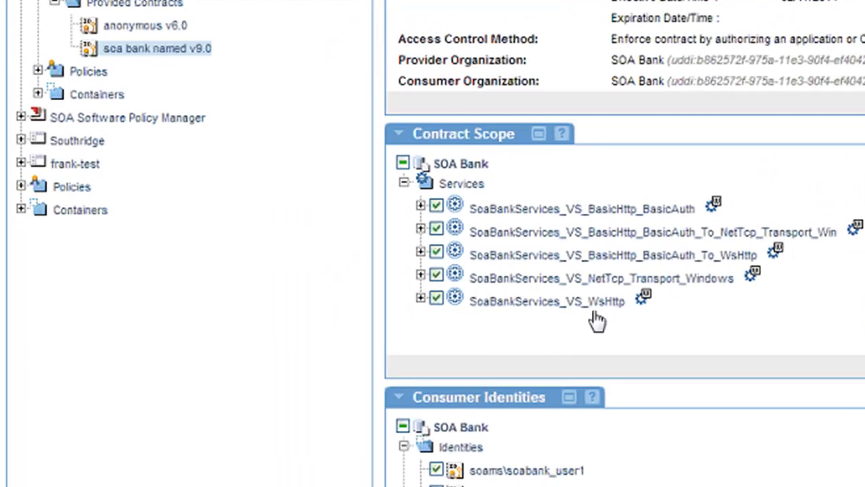
{"action": "left_click_drag", "start_coordinate": [679, 315], "coordinate": [414, 208]}
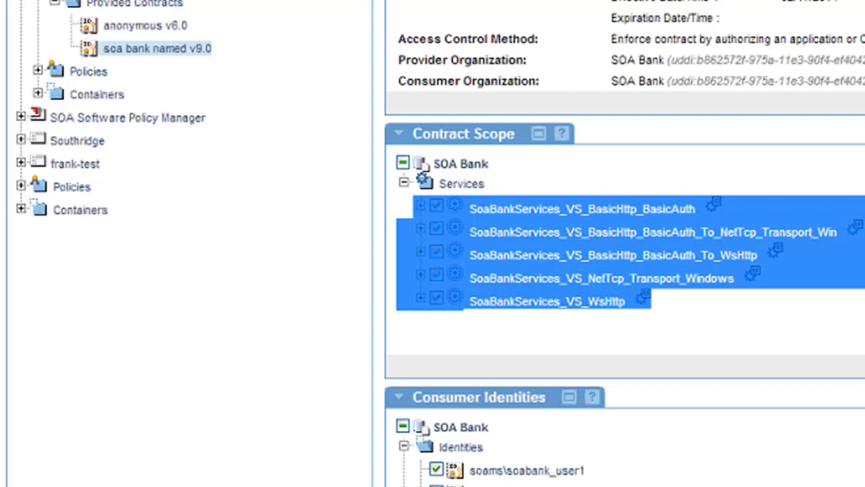
- Highlight the identities listed under the contract's consumer identities
{"action": "scroll", "coordinate": [618, 248], "scroll_direction": "down", "scroll_amount": 4}
{"action": "left_click_drag", "start_coordinate": [619, 271], "coordinate": [389, 233]}
{"action": "left_click", "coordinate": [682, 189]}
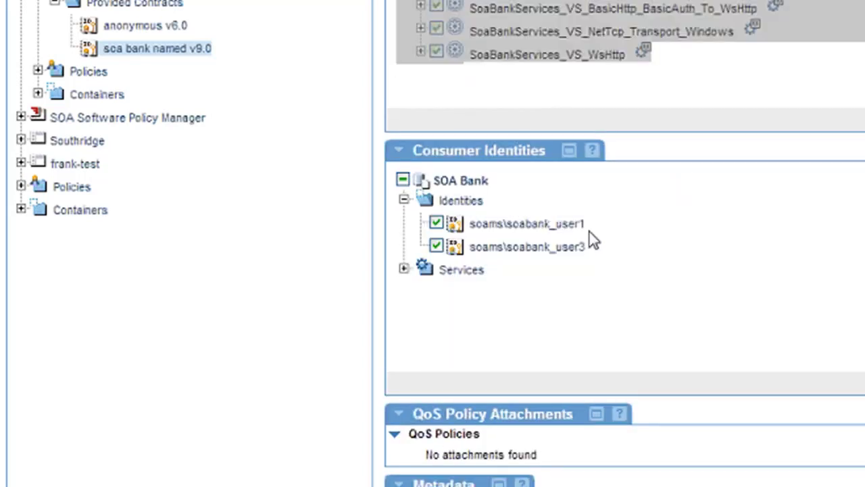
{"action": "left_click_drag", "start_coordinate": [588, 247], "coordinate": [410, 227]}
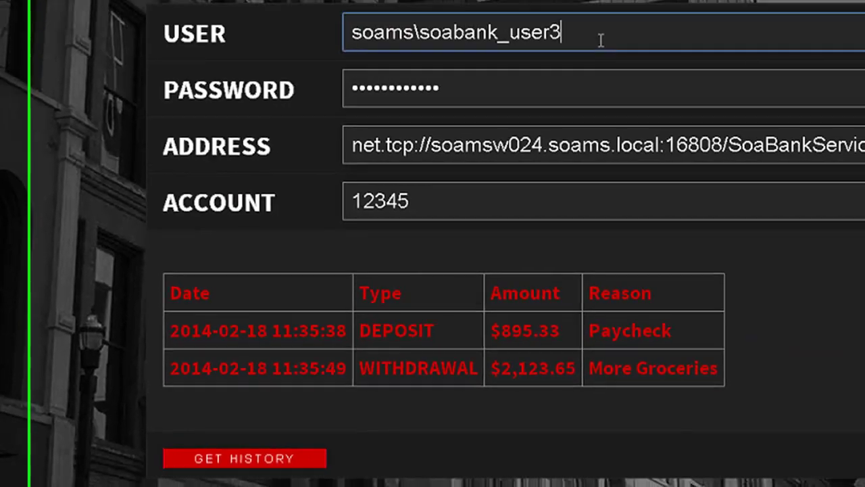
- In the web client, change the user to soams\soabank_user2, request the transaction history and highlight the response message
{"action": "key", "text": "BackSpace"}
{"action": "type", "text": "2"}
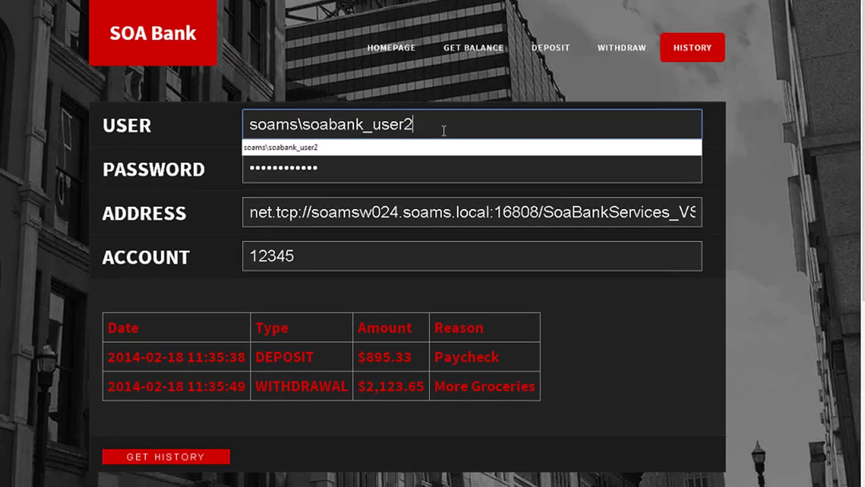
{"action": "left_click", "coordinate": [349, 174]}
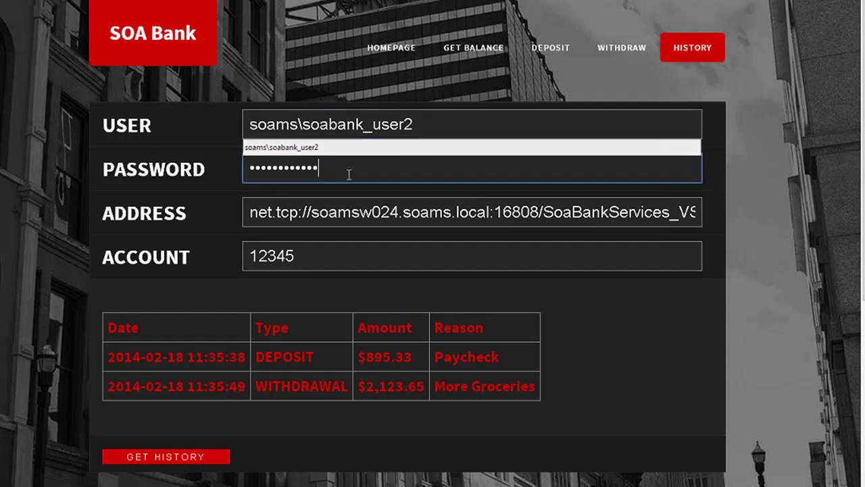
{"action": "left_click", "coordinate": [154, 457]}
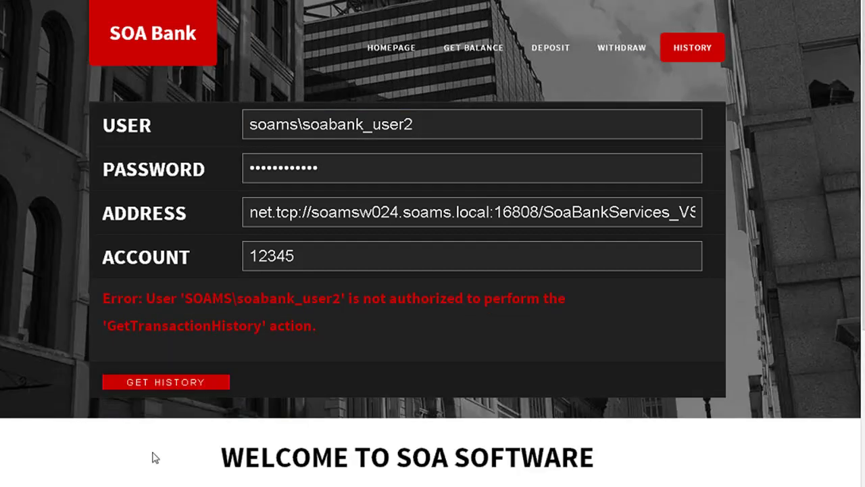
{"action": "left_click_drag", "start_coordinate": [101, 298], "coordinate": [342, 317]}
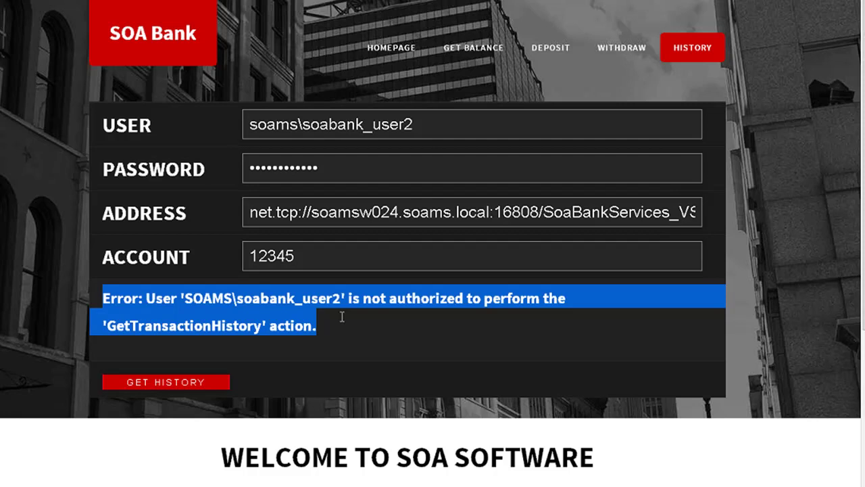
{"action": "left_click", "coordinate": [39, 191]}
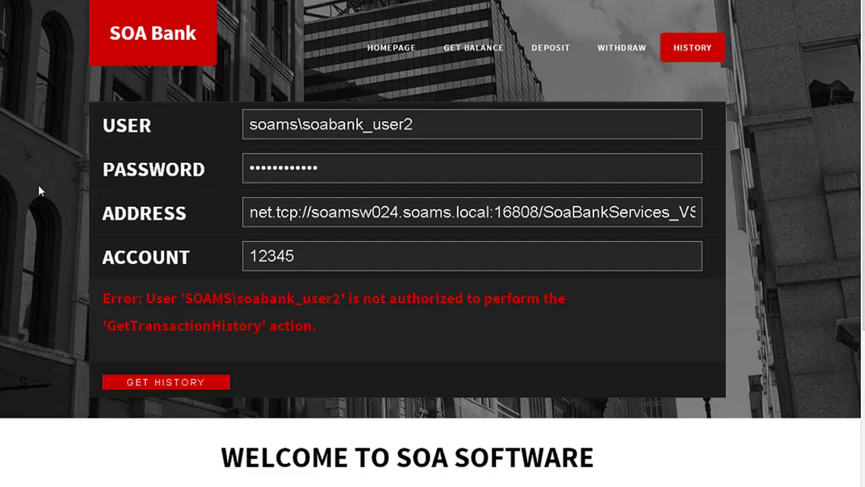
- Highlight the port number in the net.tcp service address
{"action": "left_click", "coordinate": [515, 213]}
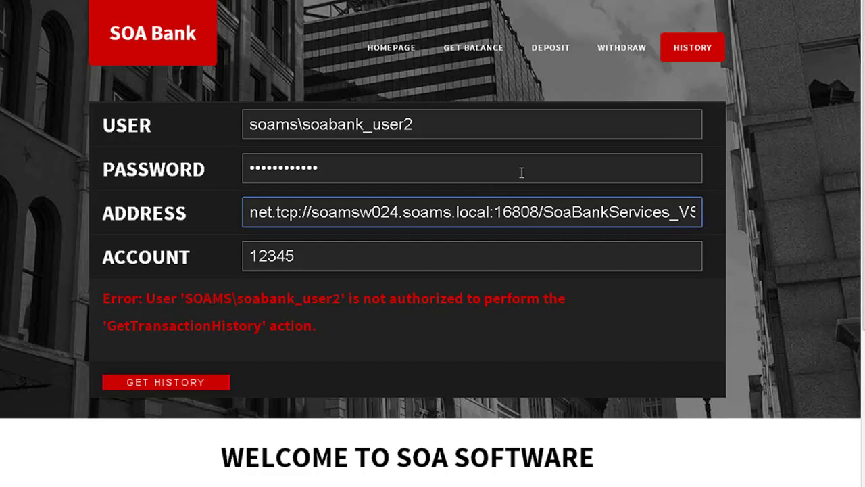
{"action": "key", "text": "Right"}
{"action": "key", "text": "Right"}
{"action": "key", "text": "Right"}
{"action": "key", "text": "Right"}
{"action": "key", "text": "shift+Left"}
{"action": "key", "text": "shift+Left"}
{"action": "key", "text": "shift+Left"}
{"action": "key", "text": "shift+Left"}
{"action": "key", "text": "shift+Left"}
{"action": "key", "text": "shift+Left"}
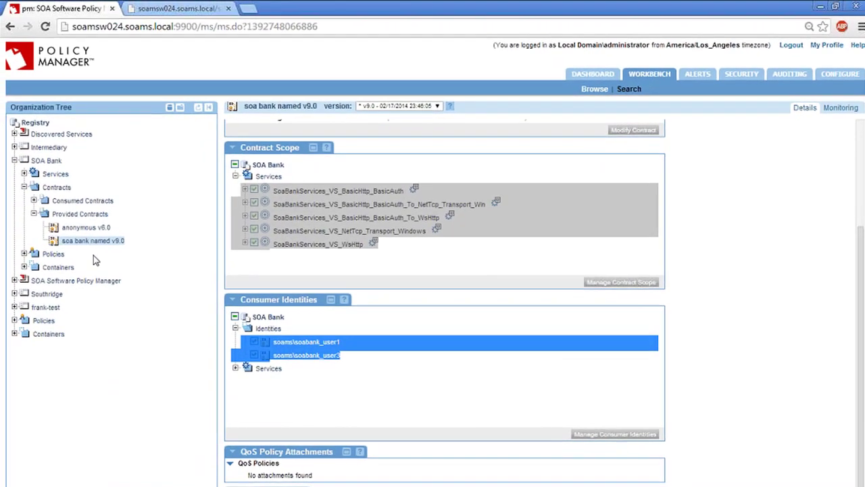
- In Policy Manager, open the details of the soa-bank-01 container in soa-bank-intermediary-cluster to examine its inbound listeners
{"action": "left_click", "coordinate": [61, 268]}
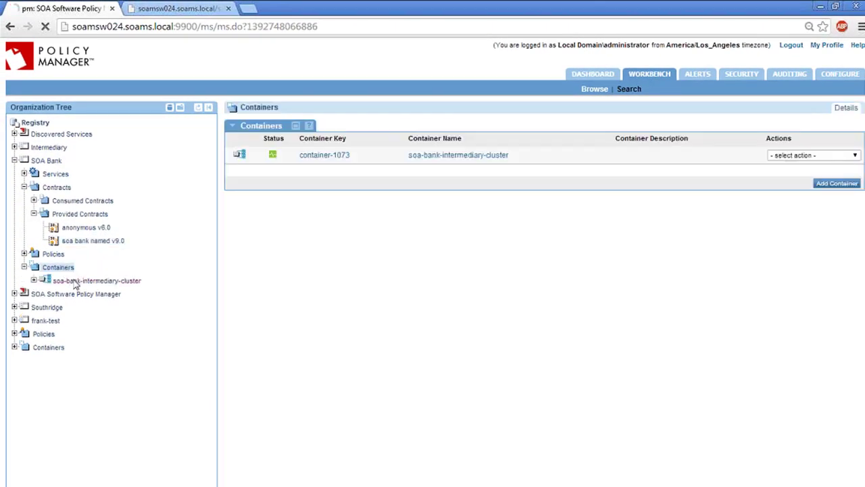
{"action": "double_click", "coordinate": [81, 280]}
{"action": "left_click", "coordinate": [84, 293]}
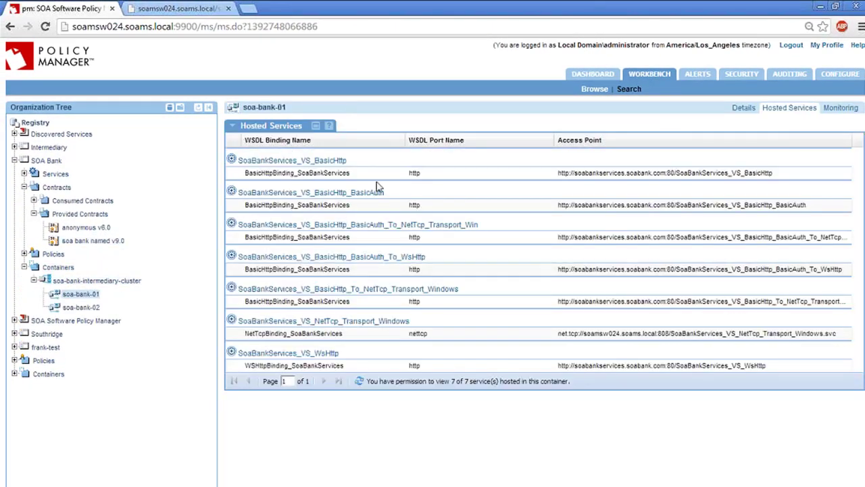
{"action": "left_click", "coordinate": [740, 108]}
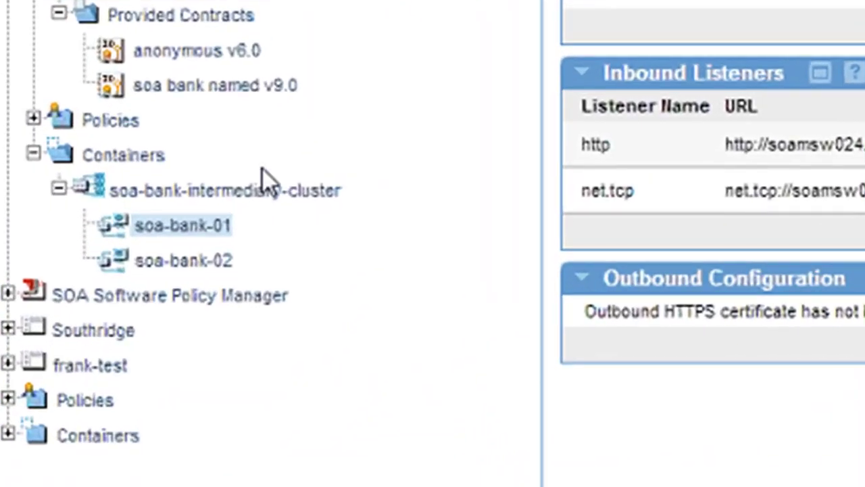
- Open the details of the soa-bank-02 container and examine its inbound listener URLs
{"action": "left_click", "coordinate": [186, 262]}
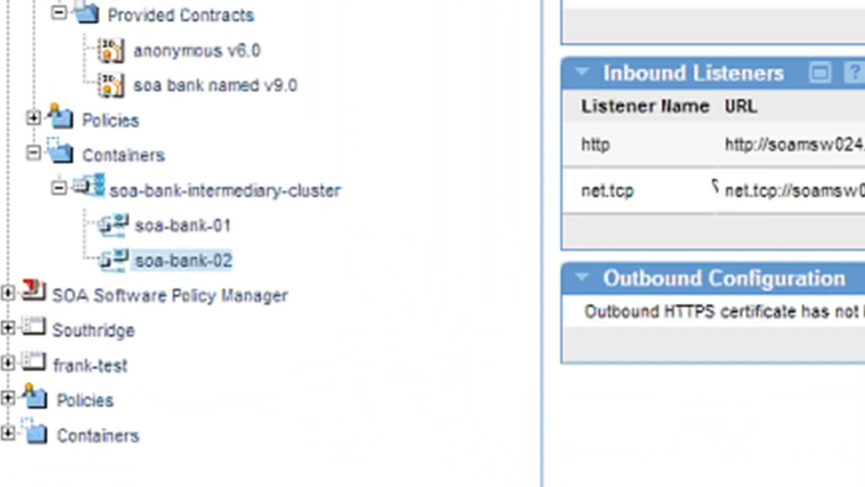
{"action": "left_click_drag", "start_coordinate": [864, 146], "coordinate": [864, 159]}
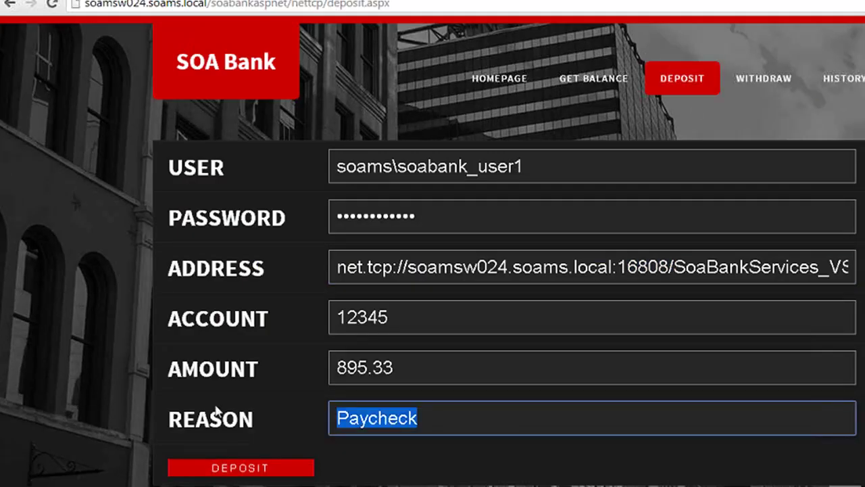
- In the web client's deposit form, set the reason to "Deposit for node 2" and the net.tcp address port to 19808
{"action": "type", "text": "Deposi"}
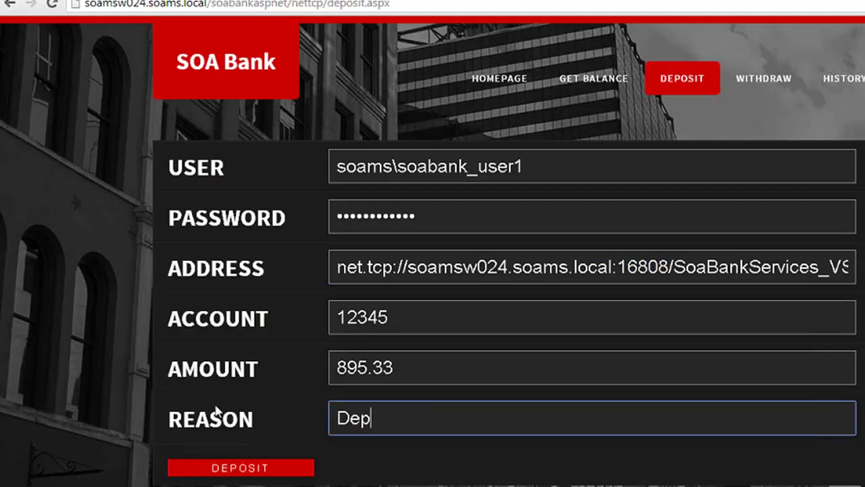
{"action": "type", "text": "t for node 2"}
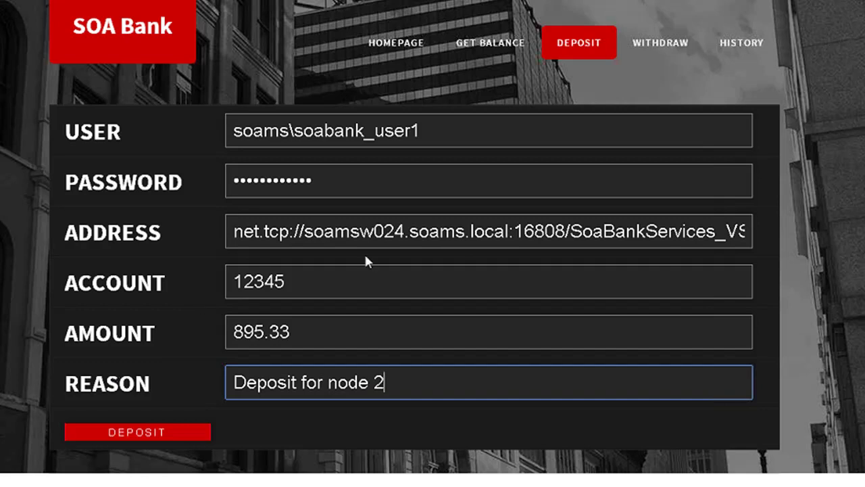
{"action": "left_click", "coordinate": [533, 232]}
{"action": "key", "text": "BackSpace"}
{"action": "type", "text": "9"}
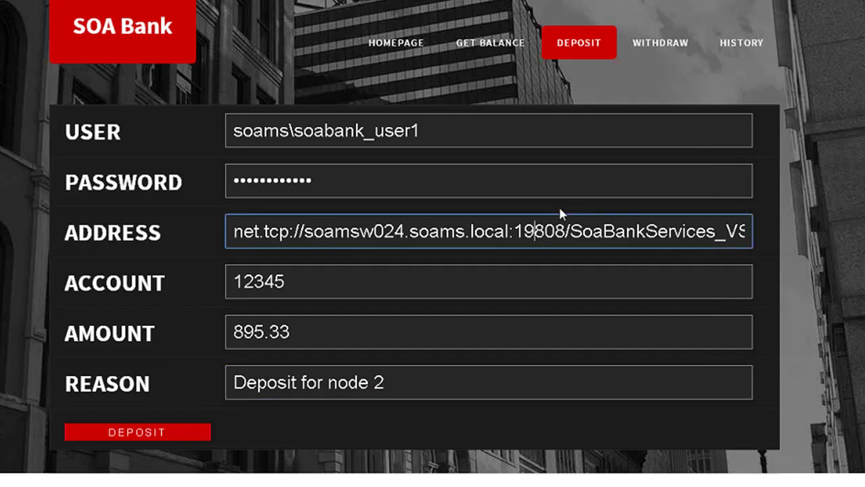
- Examine the full net.tcp service address in the deposit form, from its host and port through the service name
{"action": "key", "text": "Home"}
{"action": "key", "text": "shift+Right"}
{"action": "key", "text": "shift+Right"}
{"action": "key", "text": "shift+Right"}
{"action": "key", "text": "shift+Right"}
{"action": "key", "text": "shift+Right"}
{"action": "key", "text": "shift+Right"}
{"action": "key", "text": "shift+Right"}
{"action": "key", "text": "shift+Right"}
{"action": "key", "text": "shift+Right"}
{"action": "key", "text": "shift+Right"}
{"action": "key", "text": "shift+Right"}
{"action": "key", "text": "shift+Right"}
{"action": "key", "text": "shift+Right"}
{"action": "key", "text": "shift+Right"}
{"action": "key", "text": "shift+Right"}
{"action": "key", "text": "shift+Right"}
{"action": "key", "text": "shift+Right"}
{"action": "key", "text": "shift+Right"}
{"action": "key", "text": "shift+Right"}
{"action": "key", "text": "shift+Right"}
{"action": "key", "text": "Right"}
{"action": "key", "text": "Right"}
{"action": "key", "text": "Right"}
{"action": "key", "text": "Right"}
{"action": "key", "text": "Right"}
{"action": "key", "text": "Right"}
{"action": "key", "text": "Right"}
{"action": "key", "text": "shift+End"}
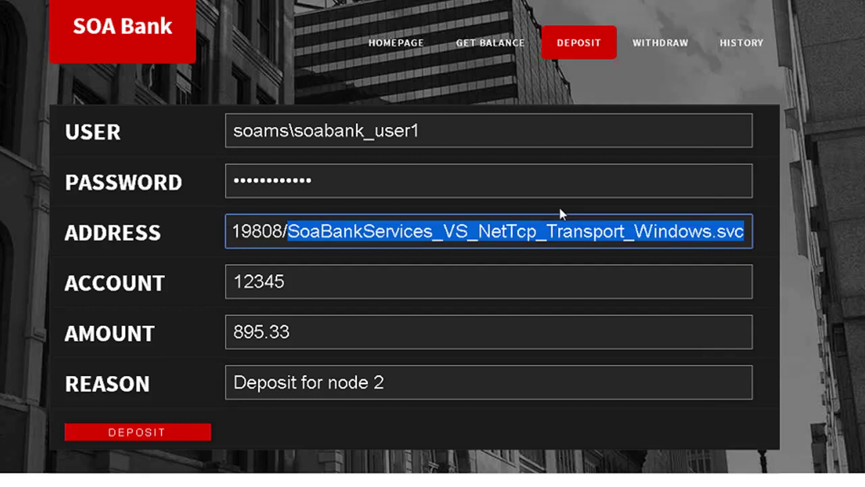
{"action": "left_click", "coordinate": [449, 135]}
{"action": "key", "text": "Tab"}
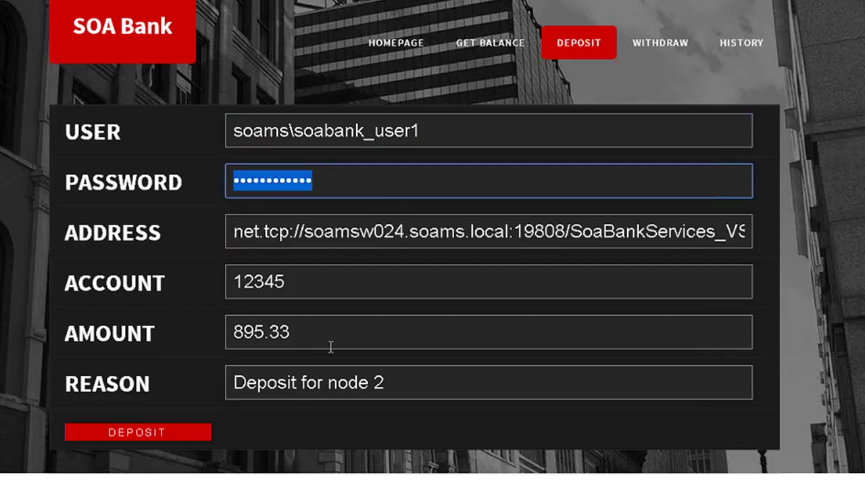
{"action": "left_click_drag", "start_coordinate": [515, 231], "coordinate": [626, 231]}
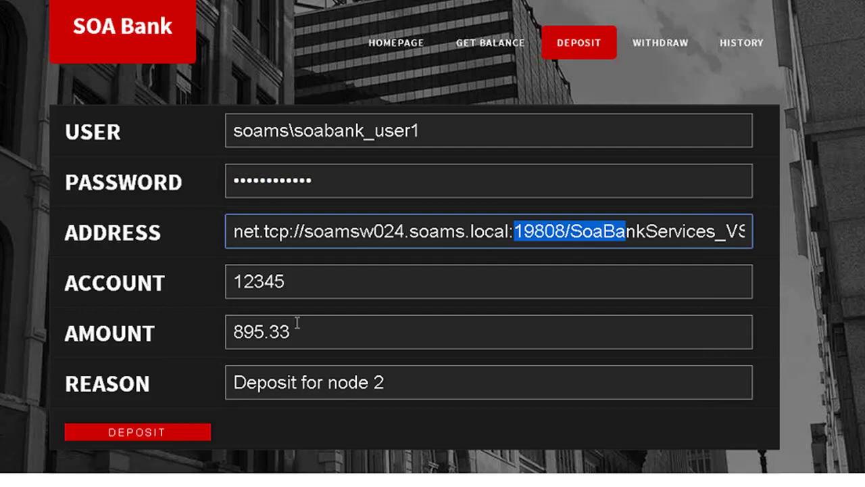
- Set the deposit amount to 844.21, submit the deposit and highlight the response message
{"action": "left_click", "coordinate": [328, 280]}
{"action": "left_click", "coordinate": [332, 336]}
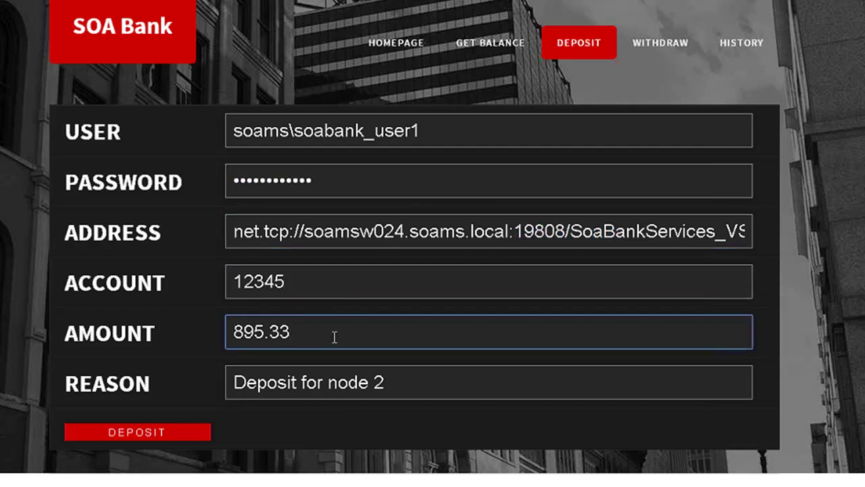
{"action": "double_click", "coordinate": [333, 337]}
{"action": "type", "text": "844.21"}
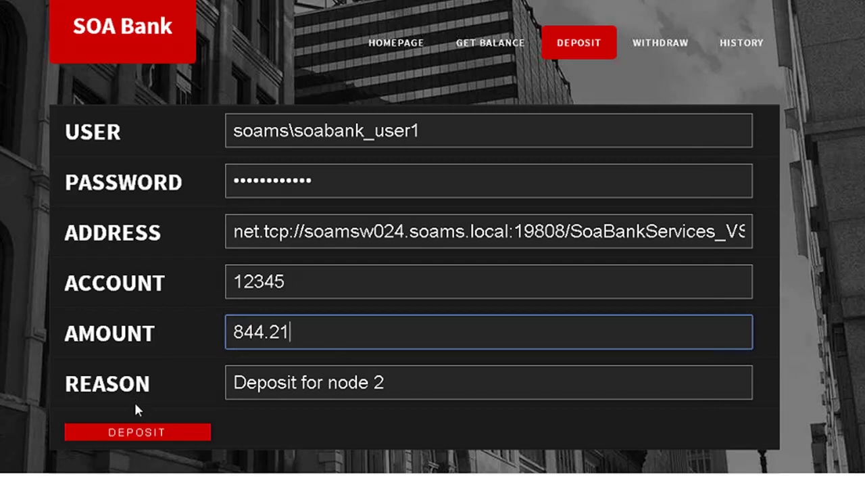
{"action": "left_click", "coordinate": [135, 430]}
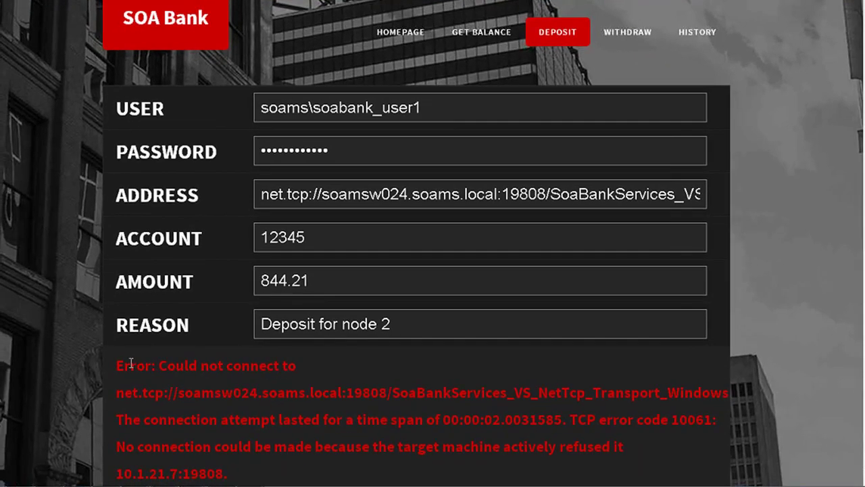
{"action": "left_click_drag", "start_coordinate": [81, 431], "coordinate": [270, 420]}
{"action": "left_click_drag", "start_coordinate": [293, 356], "coordinate": [349, 464]}
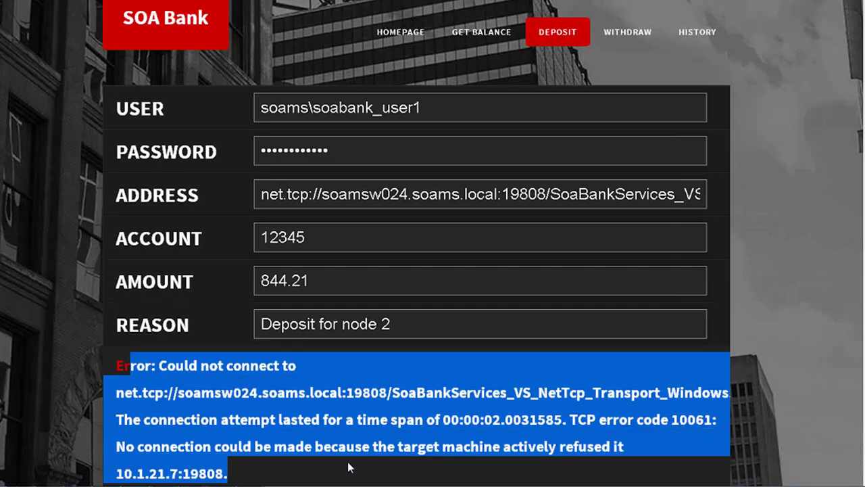
- Change the port in the deposit's service address to 18808, resubmit the deposit and highlight the response message
{"action": "left_click", "coordinate": [518, 197]}
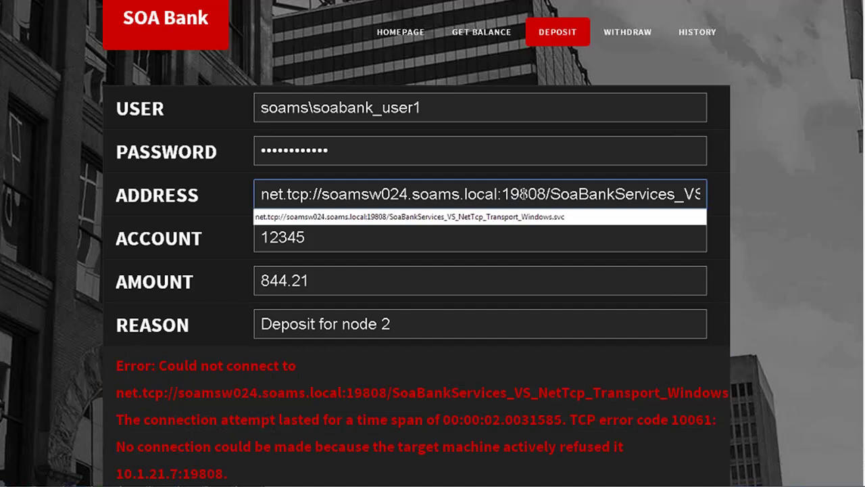
{"action": "key", "text": "BackSpace"}
{"action": "type", "text": "8"}
{"action": "left_click", "coordinate": [58, 352]}
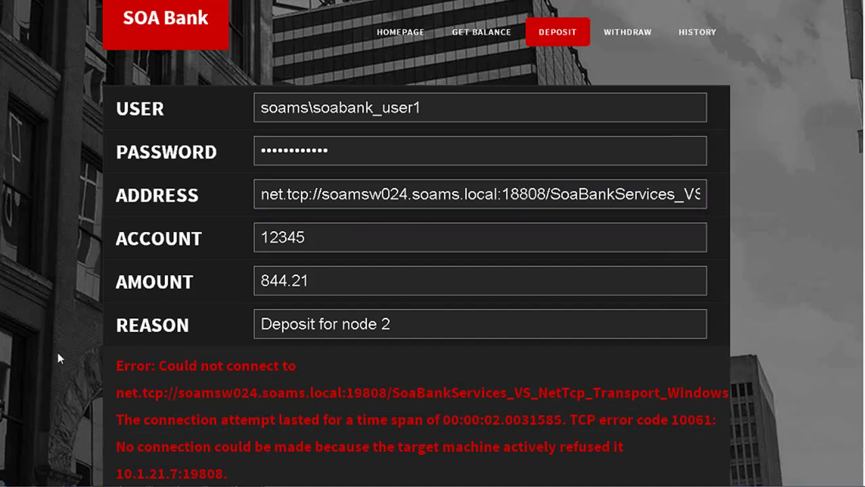
{"action": "scroll", "coordinate": [57, 352], "scroll_direction": "down", "scroll_amount": 1}
{"action": "scroll", "coordinate": [58, 352], "scroll_direction": "down", "scroll_amount": 1}
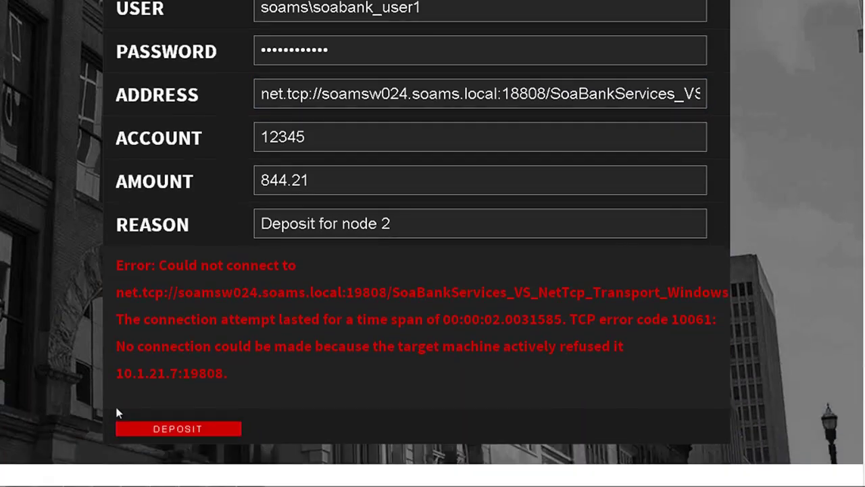
{"action": "left_click", "coordinate": [158, 430]}
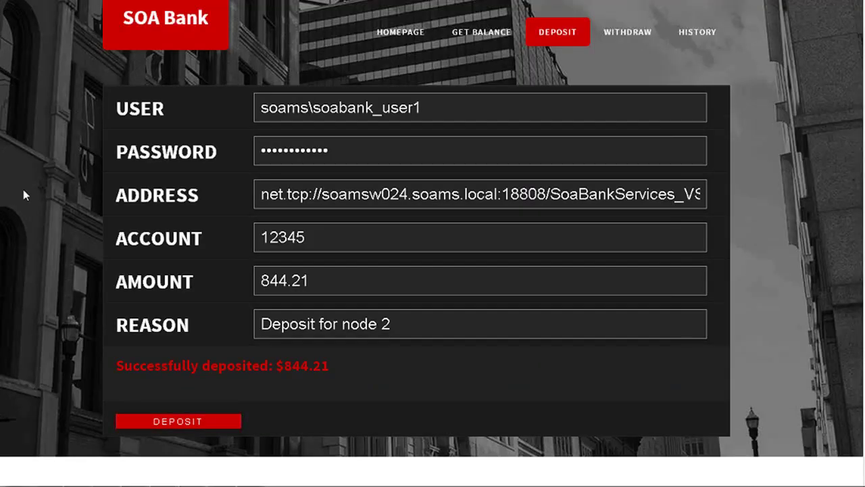
{"action": "left_click_drag", "start_coordinate": [143, 374], "coordinate": [338, 364]}
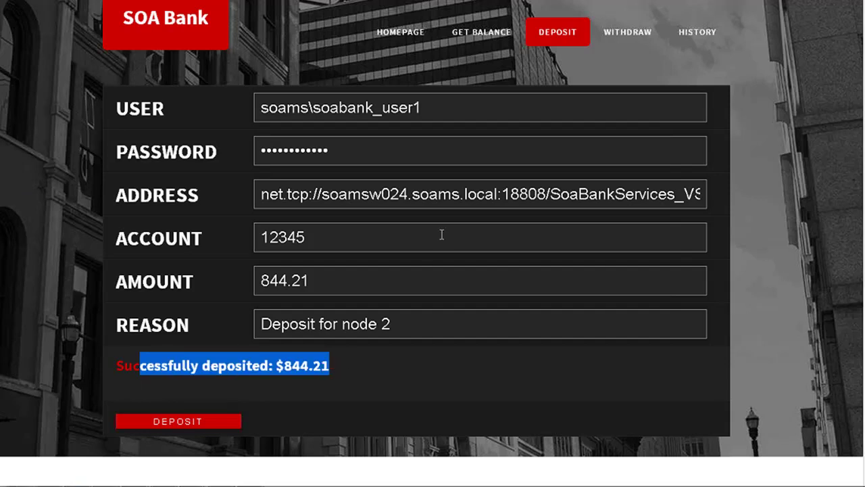
- In the withdrawal form, set the service address port to 18808, the reason to "vacation" and the amount to 1754
{"action": "left_click", "coordinate": [620, 40]}
{"action": "left_click", "coordinate": [520, 195]}
{"action": "key", "text": "BackSpace"}
{"action": "type", "text": "8"}
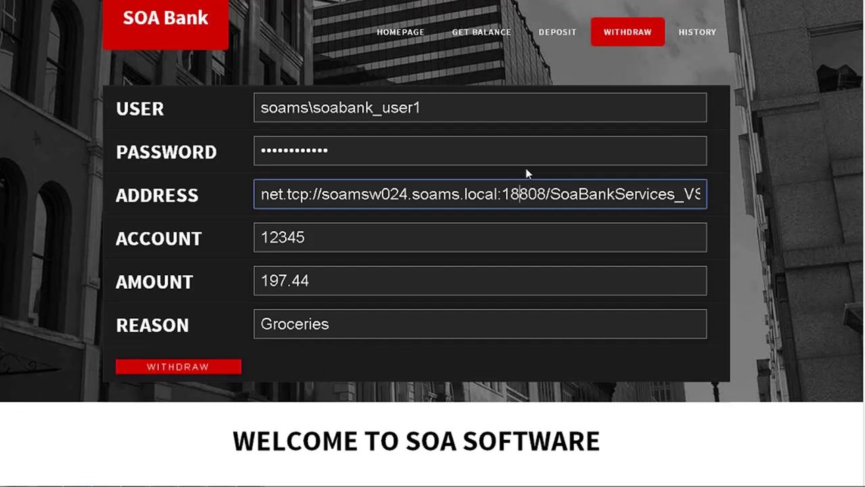
{"action": "left_click", "coordinate": [377, 311]}
{"action": "left_click_drag", "start_coordinate": [331, 325], "coordinate": [257, 324]}
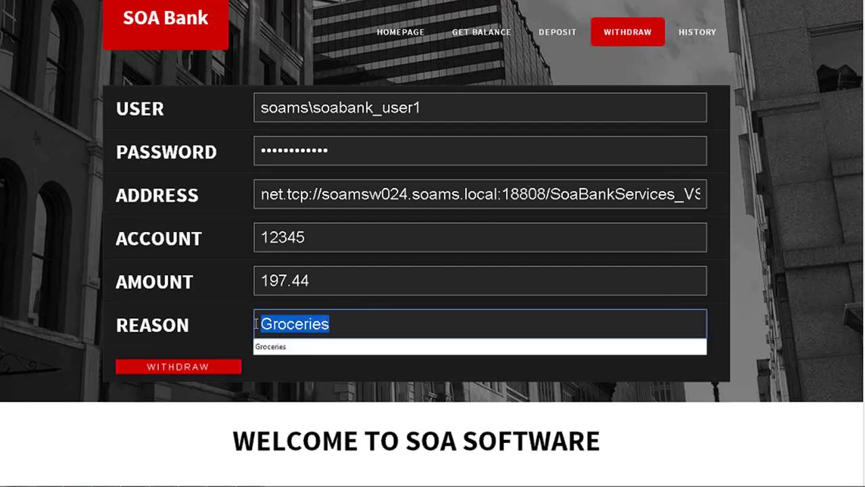
{"action": "type", "text": "vacation"}
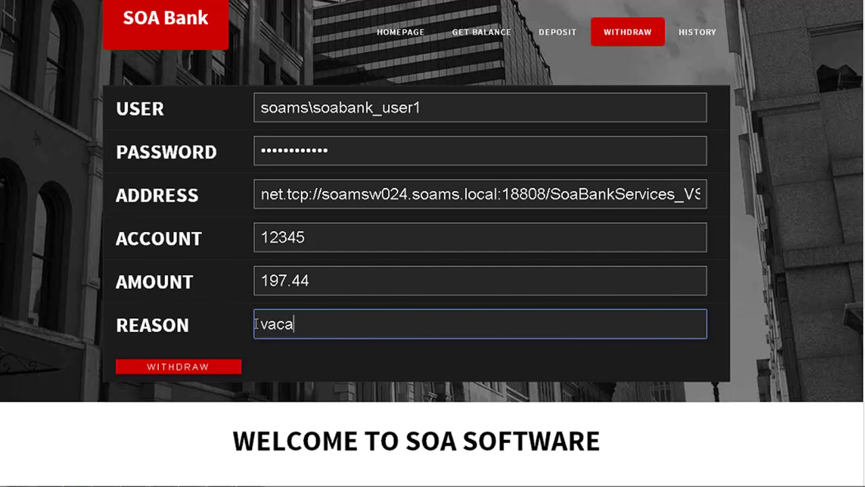
{"action": "left_click", "coordinate": [329, 282]}
{"action": "left_click_drag", "start_coordinate": [329, 282], "coordinate": [181, 297]}
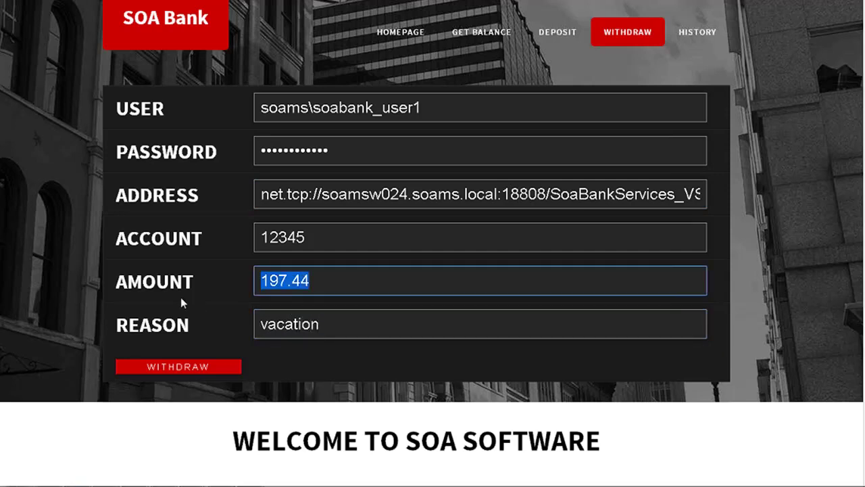
{"action": "type", "text": "1754"}
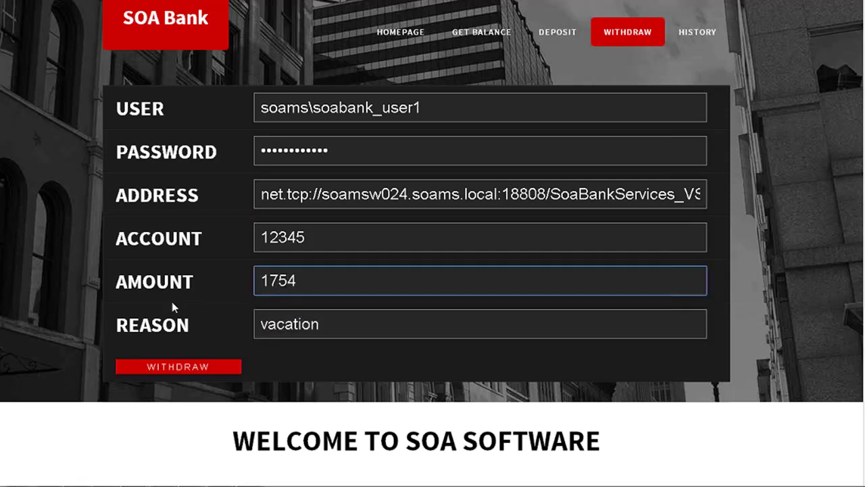
- Change the withdrawal's user to soams\soabank_user3 and submit the withdrawal
{"action": "left_click", "coordinate": [441, 97]}
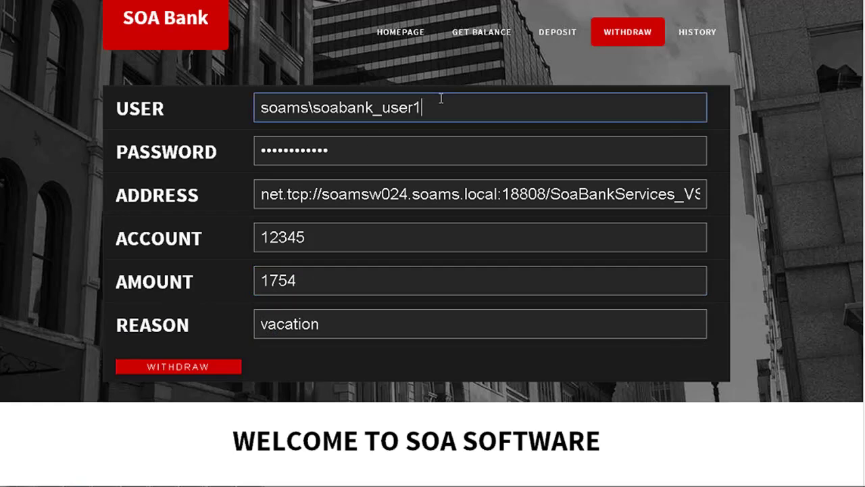
{"action": "key", "text": "BackSpace"}
{"action": "type", "text": "3"}
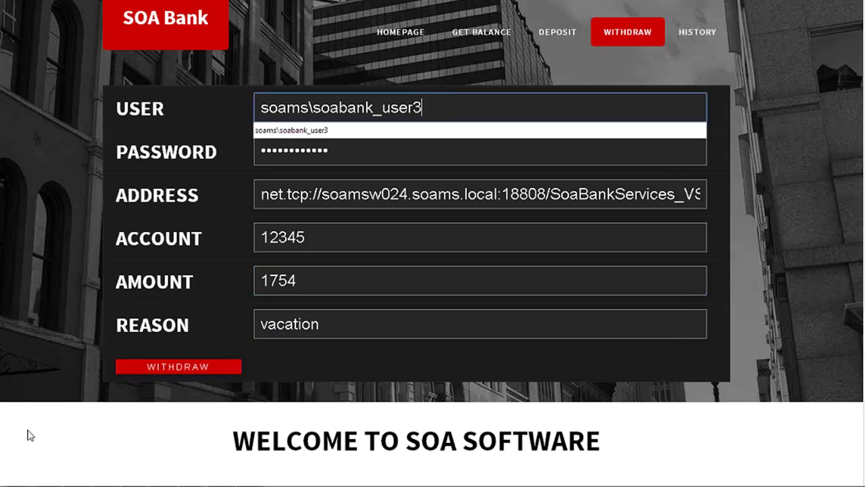
{"action": "left_click", "coordinate": [145, 367]}
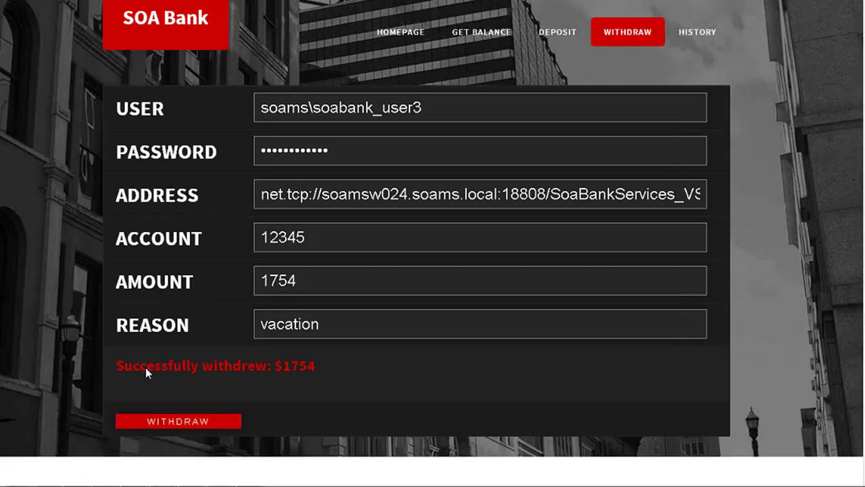
- Change the user to soams\soabank_user2, submit the withdrawal again and highlight the response message
{"action": "left_click", "coordinate": [438, 117]}
{"action": "key", "text": "BackSpace"}
{"action": "type", "text": "2"}
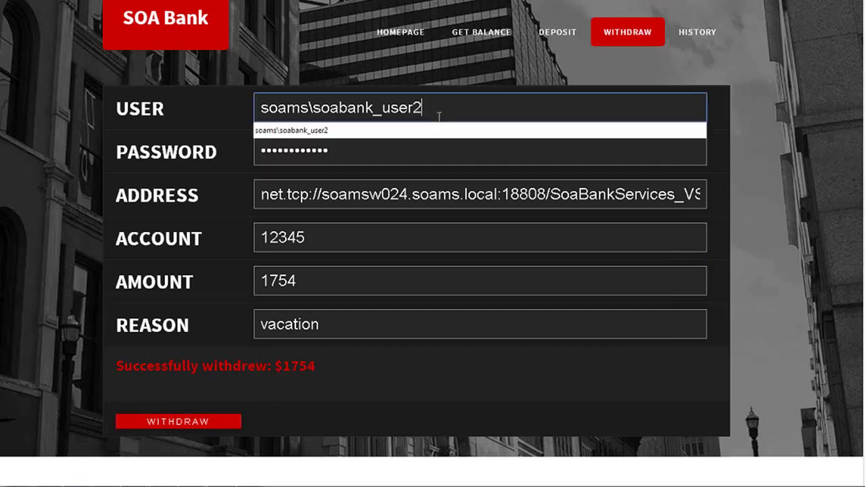
{"action": "left_click", "coordinate": [203, 419]}
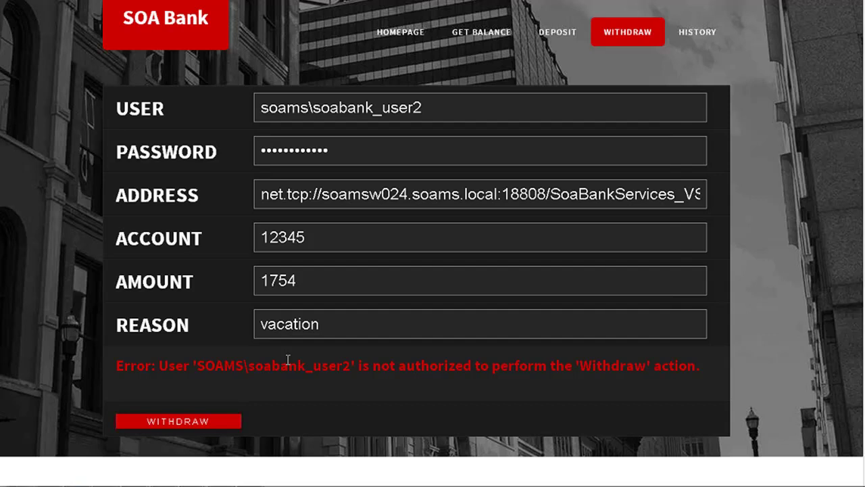
{"action": "left_click_drag", "start_coordinate": [288, 360], "coordinate": [463, 365]}
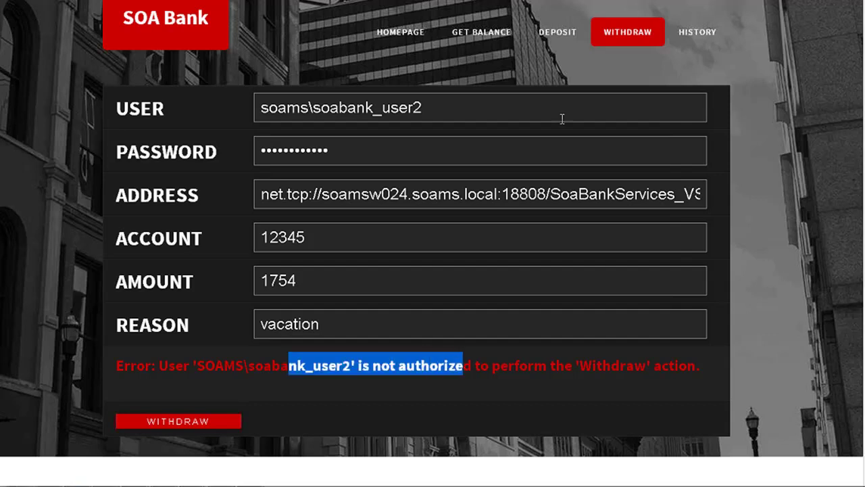
- Retrieve the account's transaction history as soams\soabank_user1 to review the recorded deposits and withdrawals
{"action": "left_click", "coordinate": [696, 32]}
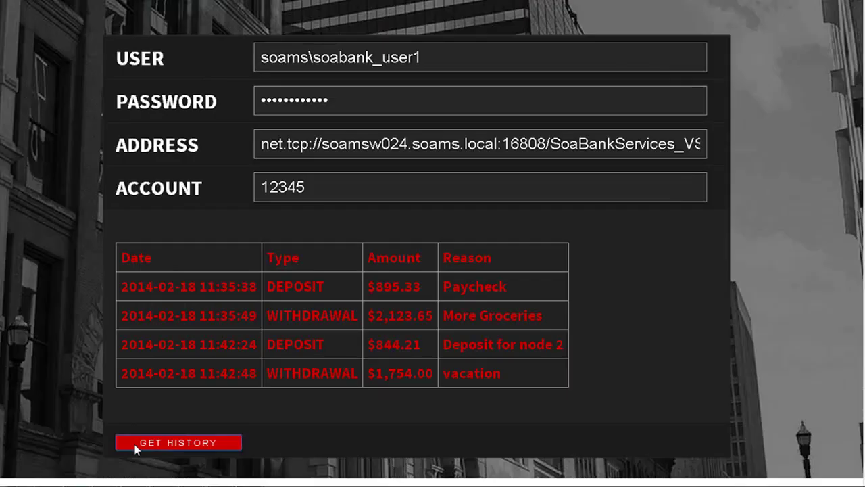
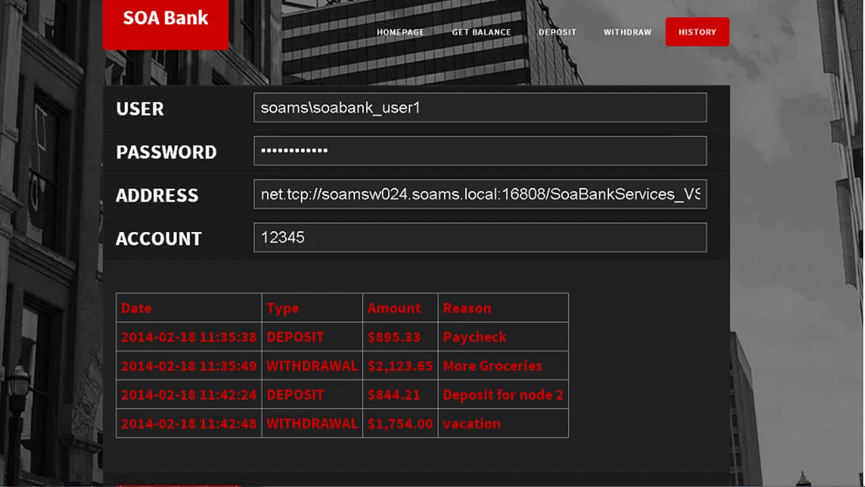
- Open the PHP web client's home page at soamsw024.soams.local/php/index.php
{"action": "type", "text": "php"}
{"action": "key", "text": "Down"}
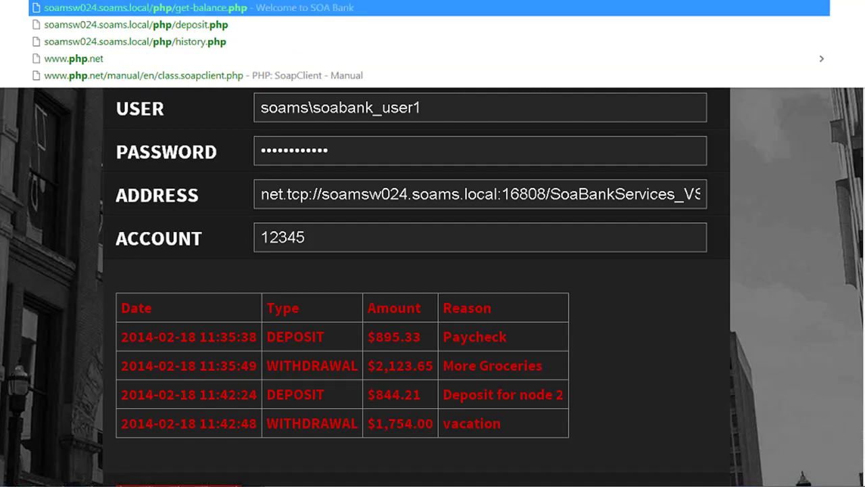
{"action": "key", "text": "BackSpace"}
{"action": "key", "text": "BackSpace"}
{"action": "key", "text": "BackSpace"}
{"action": "key", "text": "BackSpace"}
{"action": "key", "text": "BackSpace"}
{"action": "key", "text": "BackSpace"}
{"action": "key", "text": "BackSpace"}
{"action": "key", "text": "BackSpace"}
{"action": "key", "text": "BackSpace"}
{"action": "key", "text": "BackSpace"}
{"action": "key", "text": "BackSpace"}
{"action": "key", "text": "BackSpace"}
{"action": "key", "text": "BackSpace"}
{"action": "key", "text": "BackSpace"}
{"action": "key", "text": "BackSpace"}
{"action": "type", "text": "index."}
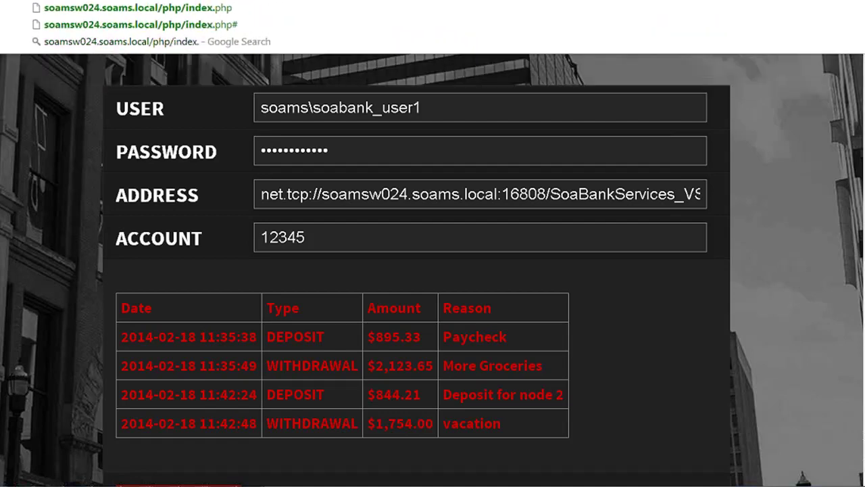
{"action": "type", "text": "php"}
{"action": "key", "text": "Return"}
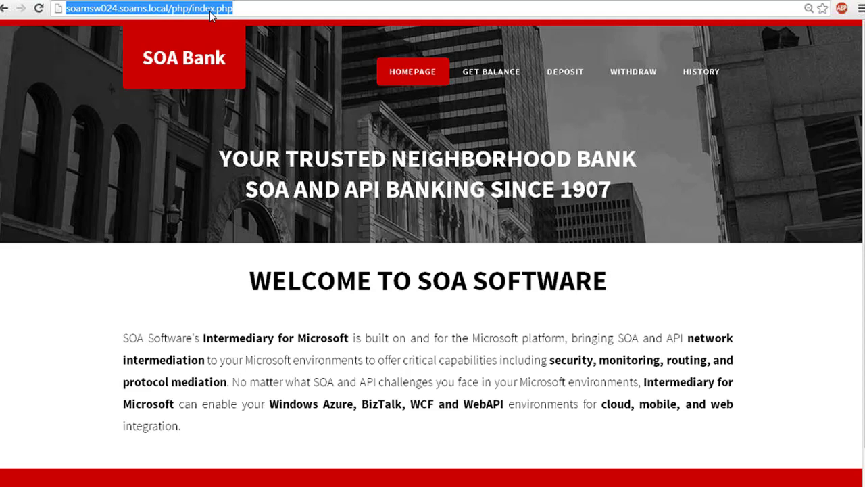
- Open the PHP client's balance page and select the service name in the service address
{"action": "left_click", "coordinate": [477, 86]}
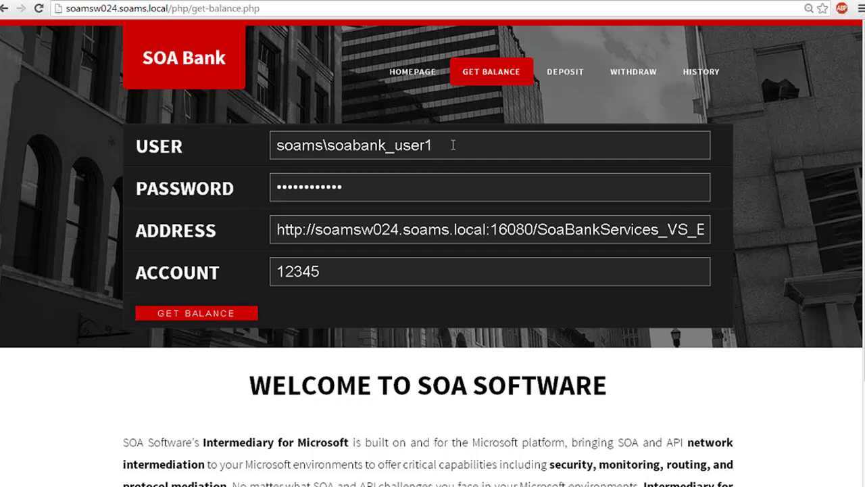
{"action": "left_click", "coordinate": [517, 229]}
{"action": "left_click", "coordinate": [538, 230]}
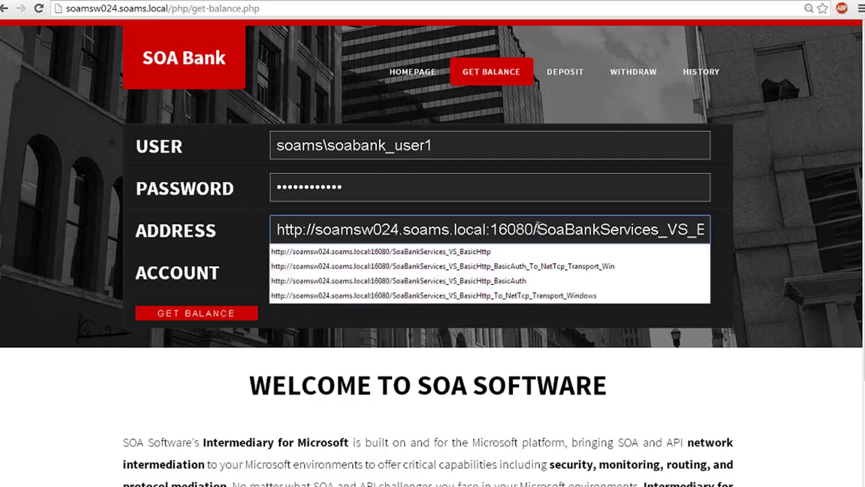
{"action": "double_click", "coordinate": [539, 229]}
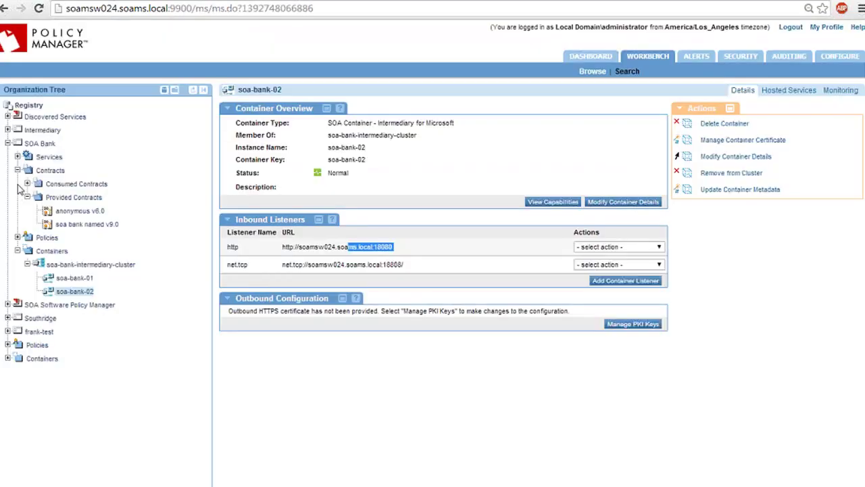
- View the details of the SoaBankServices_VS_BasicHttp virtual service of SOA Bank in Policy Manager
{"action": "left_click", "coordinate": [46, 159]}
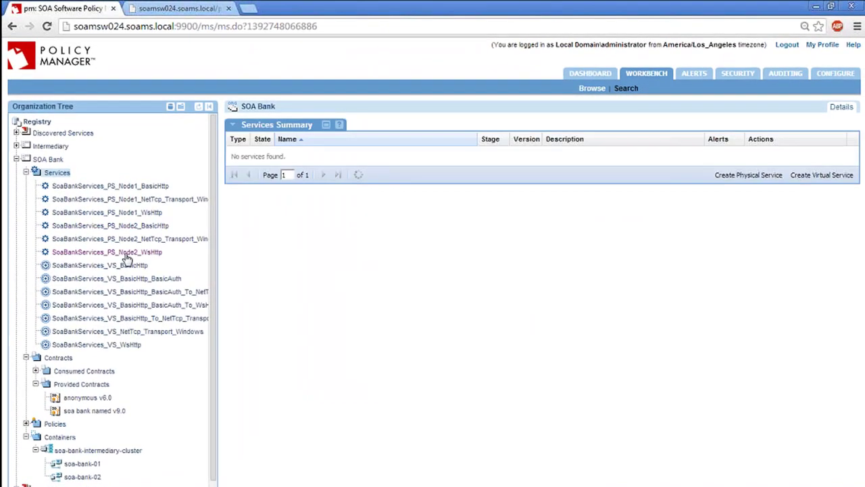
{"action": "left_click", "coordinate": [131, 268]}
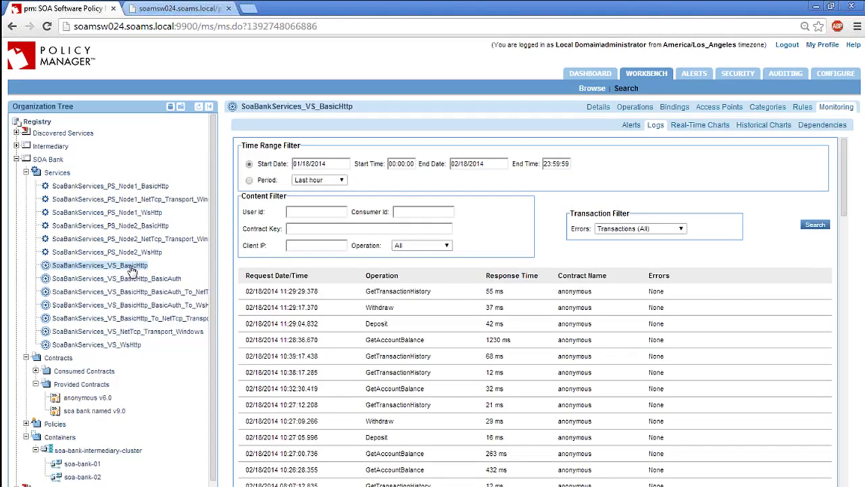
{"action": "left_click", "coordinate": [597, 107]}
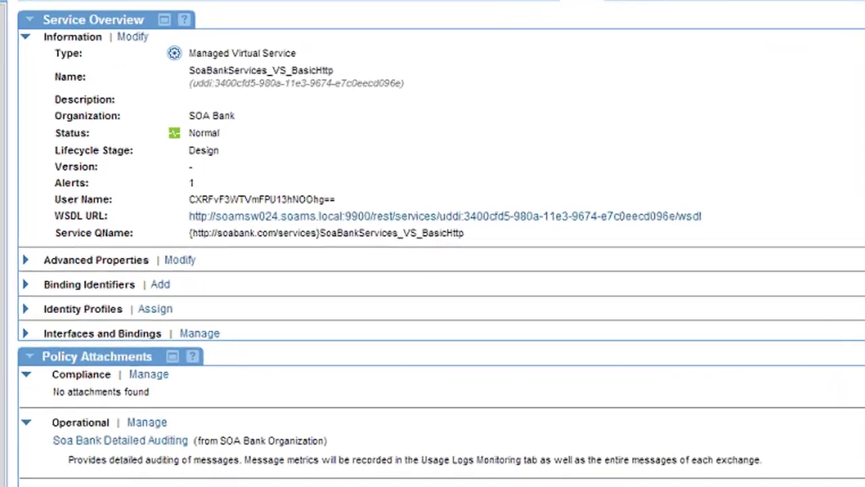
- Return to the PHP client's balance page and highlight port 16080 in the service address
{"action": "key", "text": "alt+Tab"}
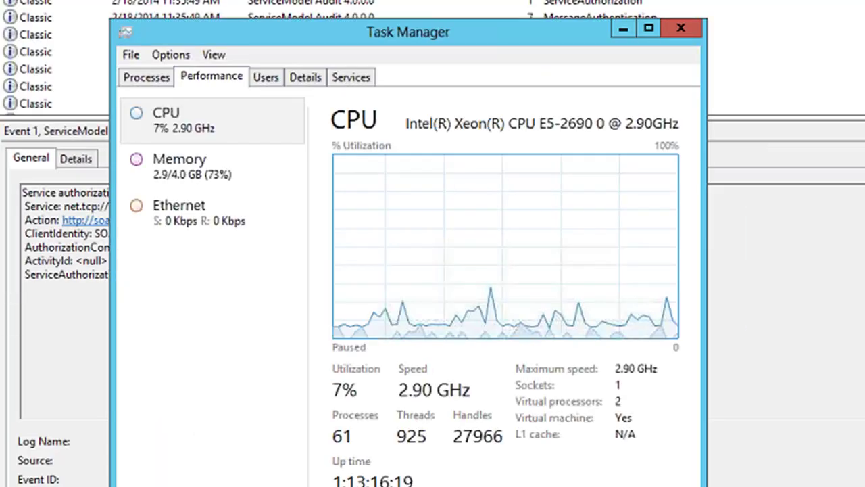
{"action": "left_click", "coordinate": [623, 28]}
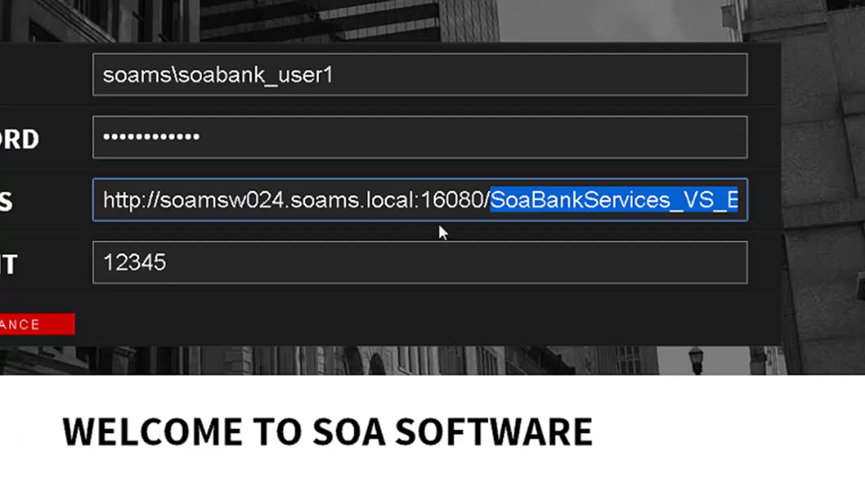
{"action": "left_click_drag", "start_coordinate": [423, 201], "coordinate": [497, 203]}
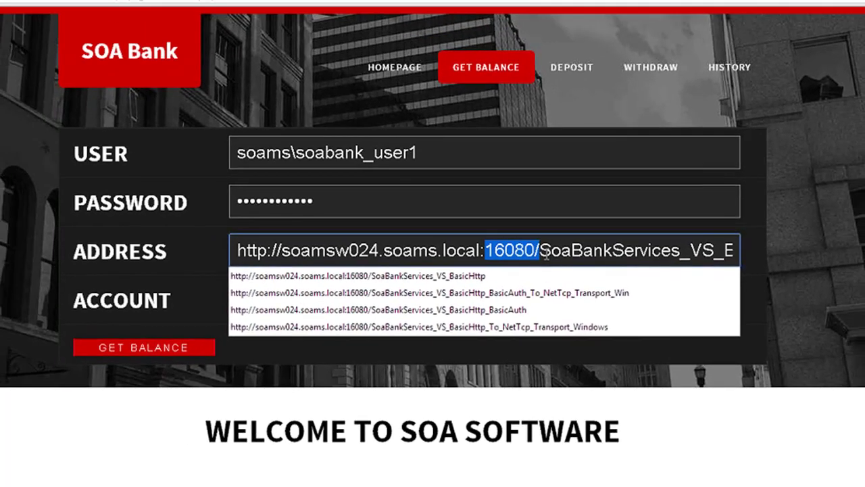
{"action": "left_click_drag", "start_coordinate": [540, 253], "coordinate": [679, 256]}
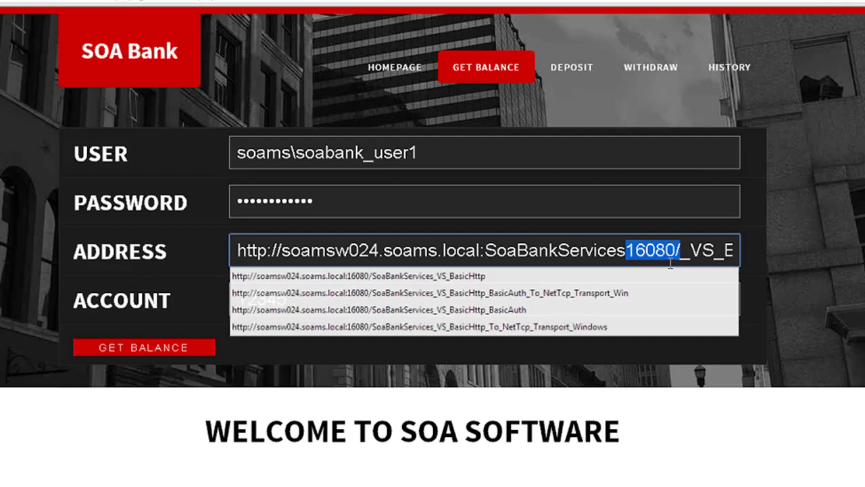
{"action": "left_click", "coordinate": [172, 348]}
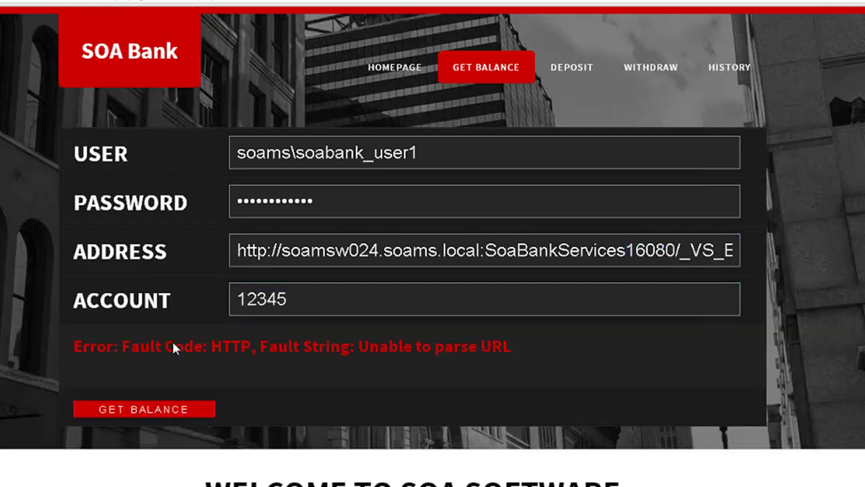
{"action": "left_click", "coordinate": [498, 79]}
- Retrieve the account's balance as soams\soabank_user1 and submit a deposit of 895.33 with the reason Paycheck
{"action": "left_click", "coordinate": [136, 349]}
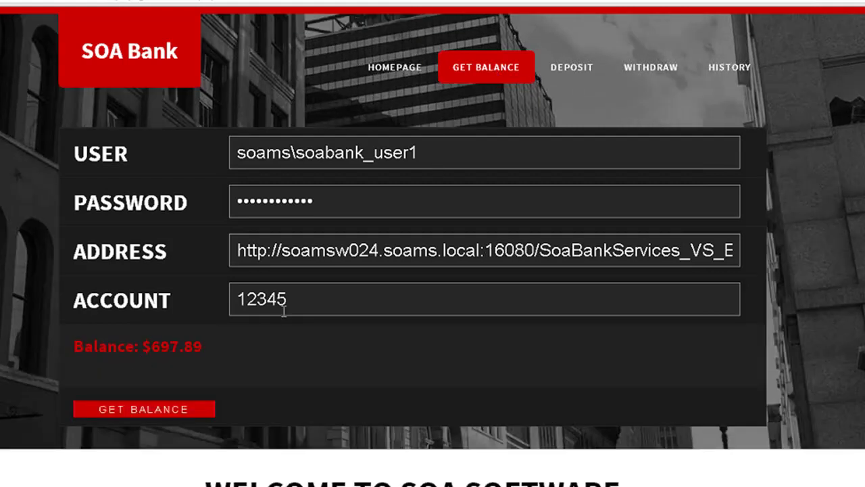
{"action": "left_click", "coordinate": [577, 81]}
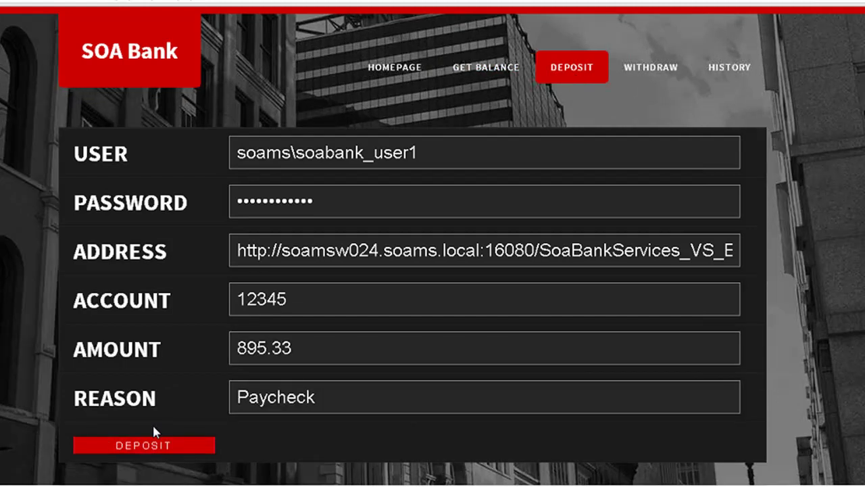
{"action": "left_click", "coordinate": [162, 453]}
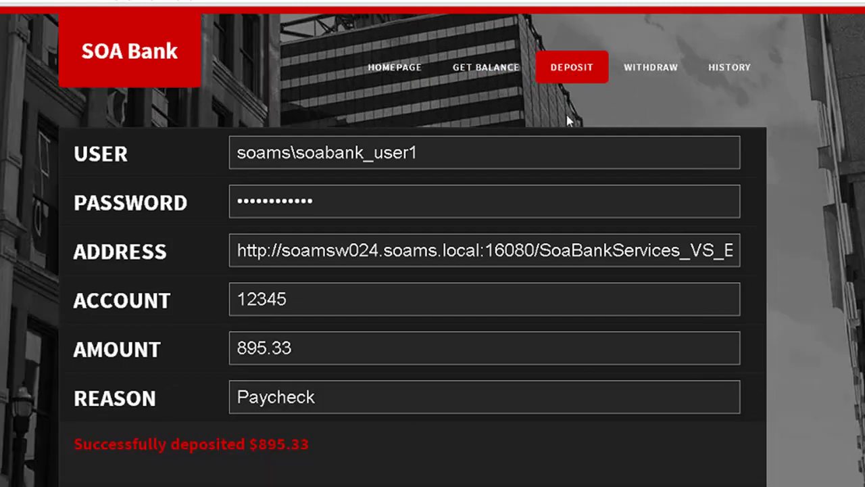
- Withdraw 197.44 with the reason Groceries, and retrieve the account's transaction history from the same service address
{"action": "left_click", "coordinate": [643, 59]}
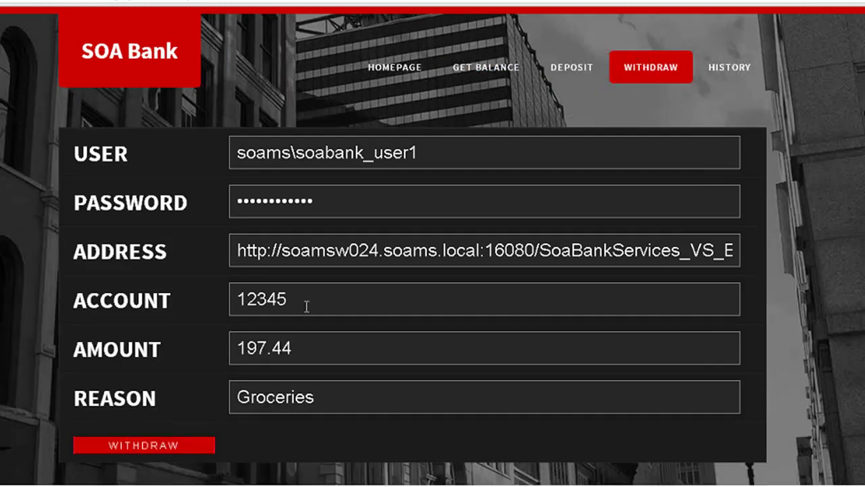
{"action": "left_click", "coordinate": [175, 448]}
{"action": "left_click", "coordinate": [733, 74]}
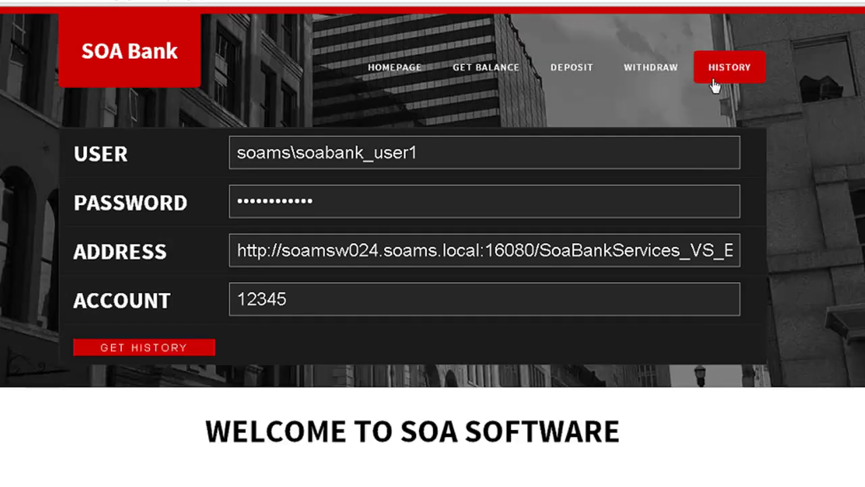
{"action": "left_click", "coordinate": [206, 347]}
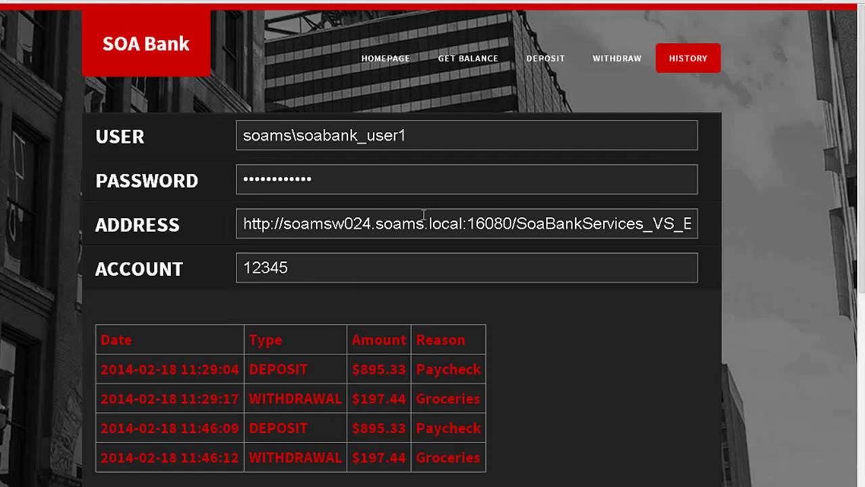
{"action": "left_click_drag", "start_coordinate": [383, 224], "coordinate": [738, 229]}
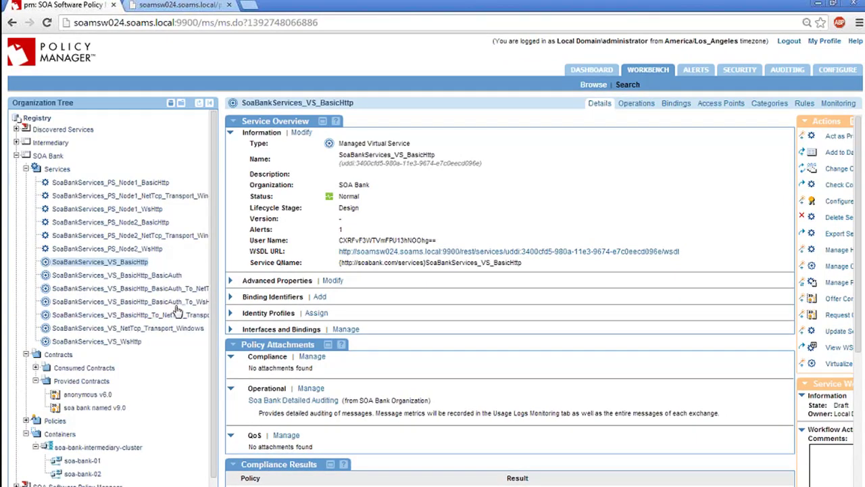
- View the details of SoaBankServices_VS_BasicHttp_BasicAuth_To_NetTcp_Transport_Win in Policy Manager and highlight the binding parts of its name
{"action": "left_click", "coordinate": [162, 288]}
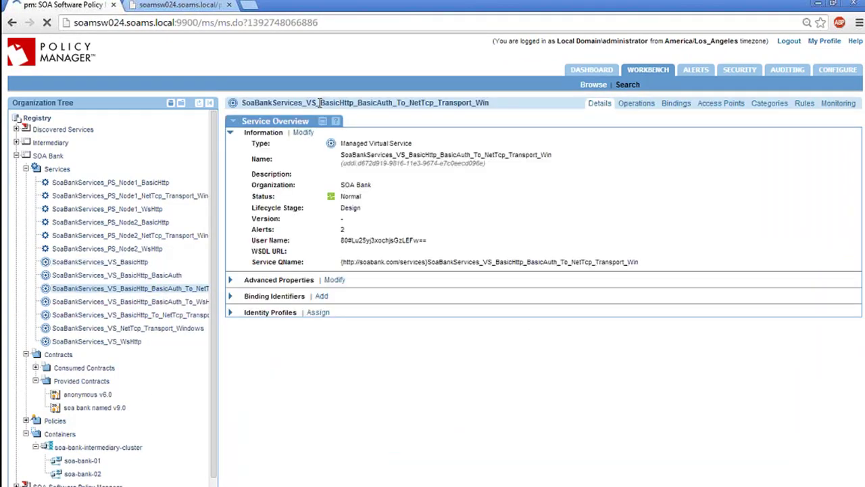
{"action": "left_click_drag", "start_coordinate": [311, 103], "coordinate": [468, 102]}
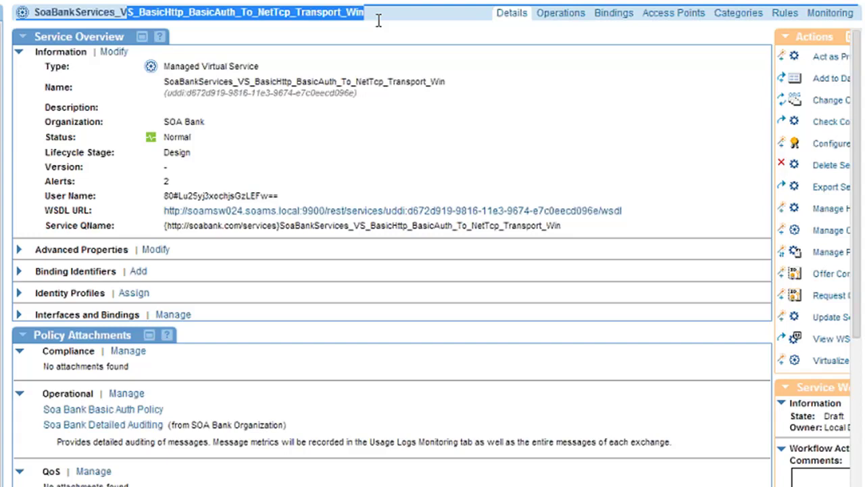
{"action": "left_click", "coordinate": [209, 14]}
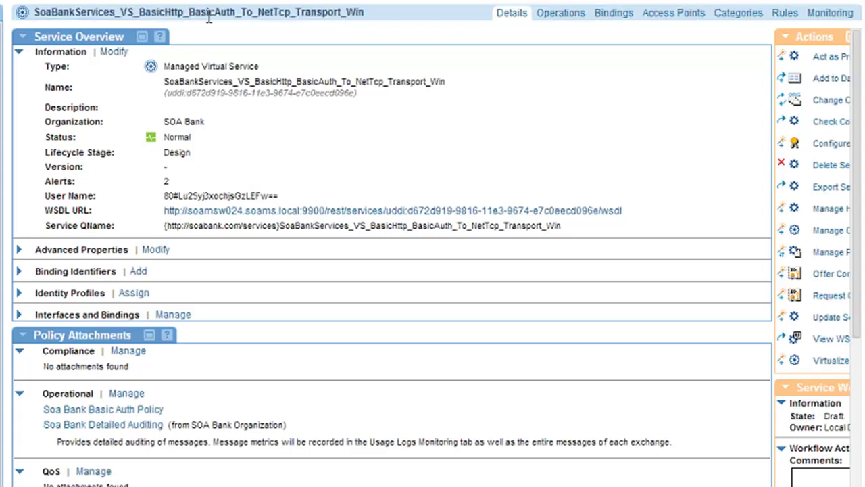
{"action": "left_click_drag", "start_coordinate": [139, 12], "coordinate": [248, 12]}
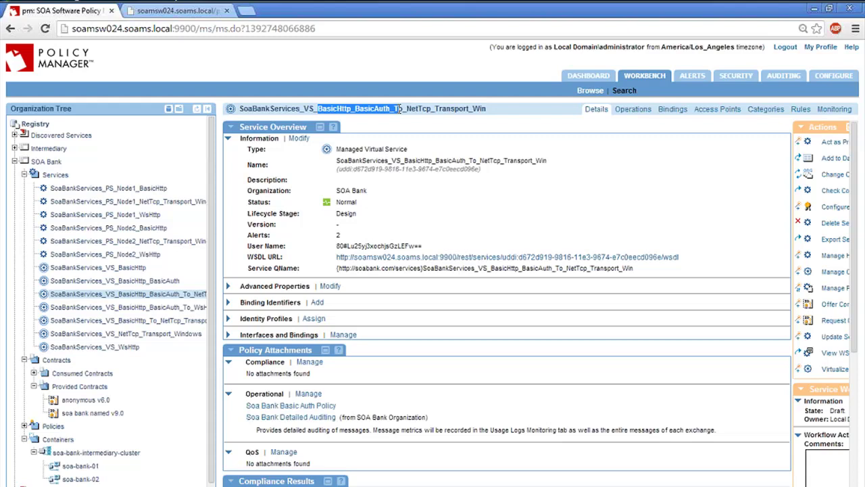
- Open the HTTP access point of the BasicAuth-to-NetTcp virtual service and copy the service name from its URL
{"action": "left_click", "coordinate": [145, 10]}
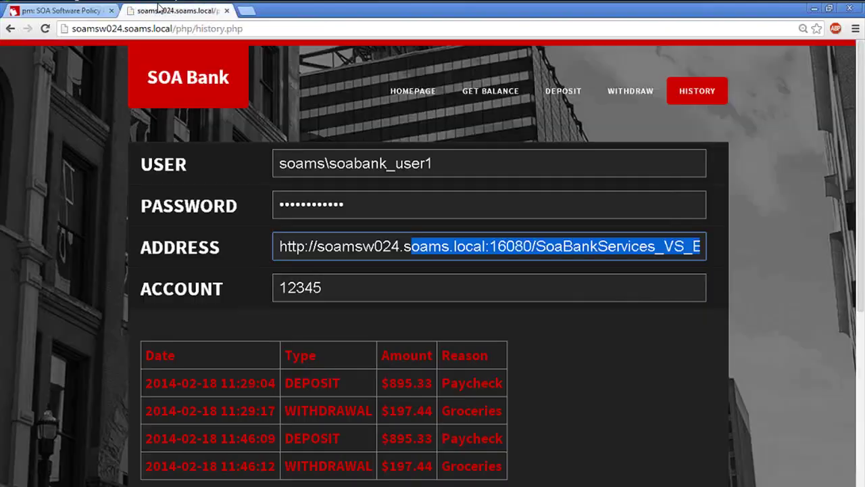
{"action": "left_click", "coordinate": [116, 8]}
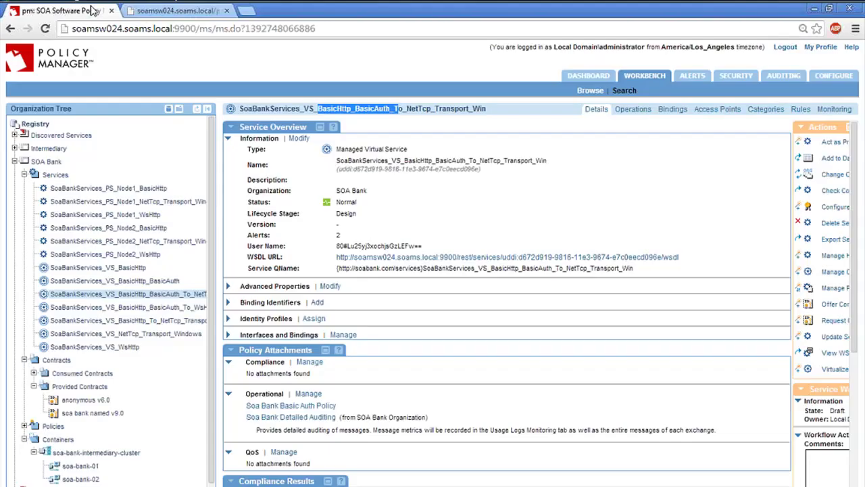
{"action": "left_click", "coordinate": [705, 111]}
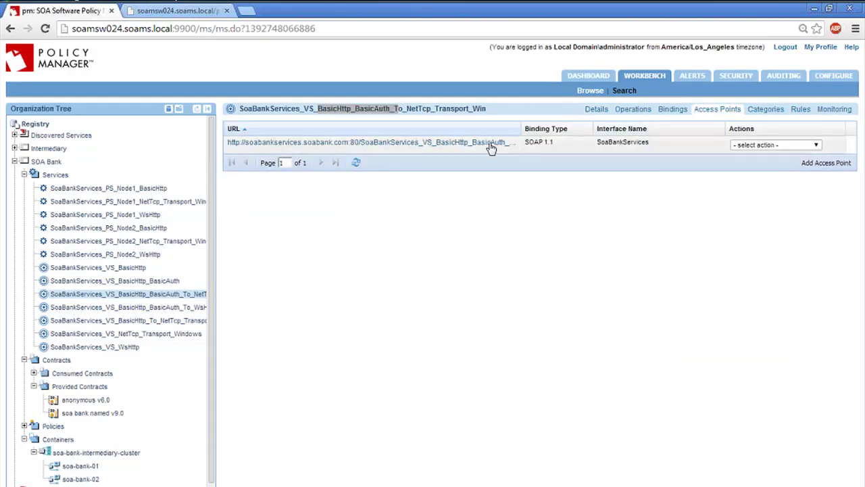
{"action": "left_click", "coordinate": [492, 145]}
{"action": "left_click_drag", "start_coordinate": [639, 270], "coordinate": [409, 268]}
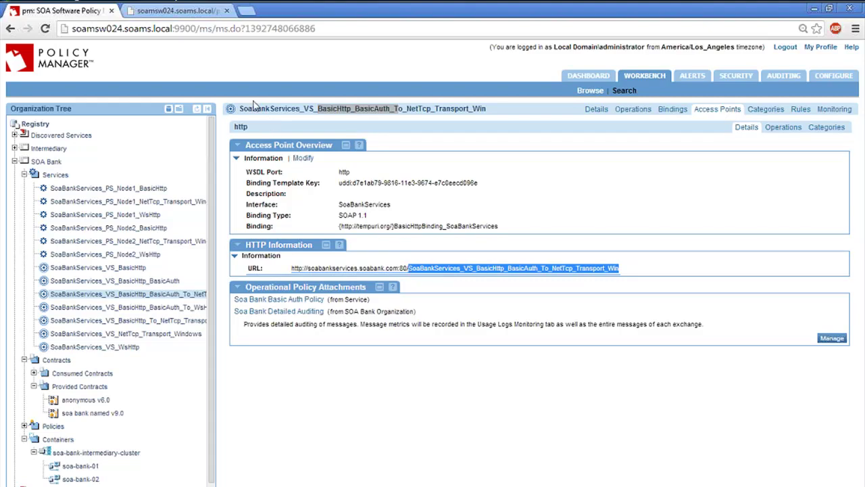
- Point the PHP history page's address to SoaBankServices_VS_BasicHttp_BasicAuth_To_NetTcp_Transport_Win on port 16080 and retrieve the transaction history
{"action": "left_click", "coordinate": [135, 10]}
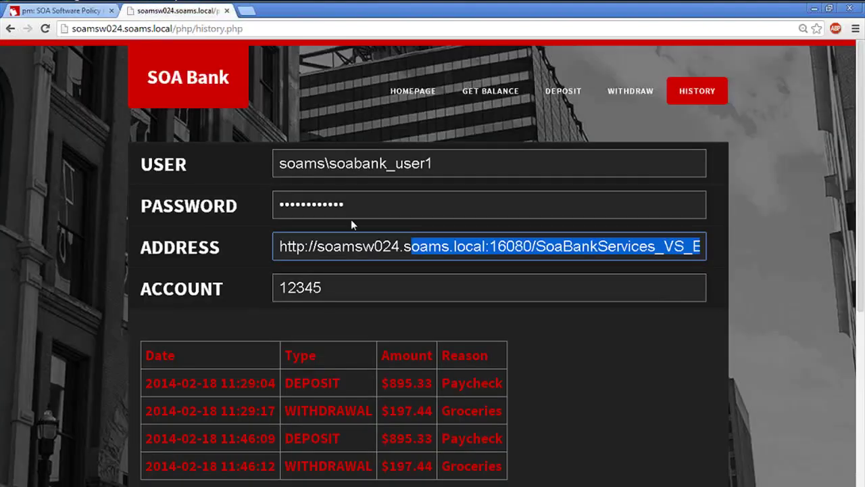
{"action": "left_click", "coordinate": [442, 245]}
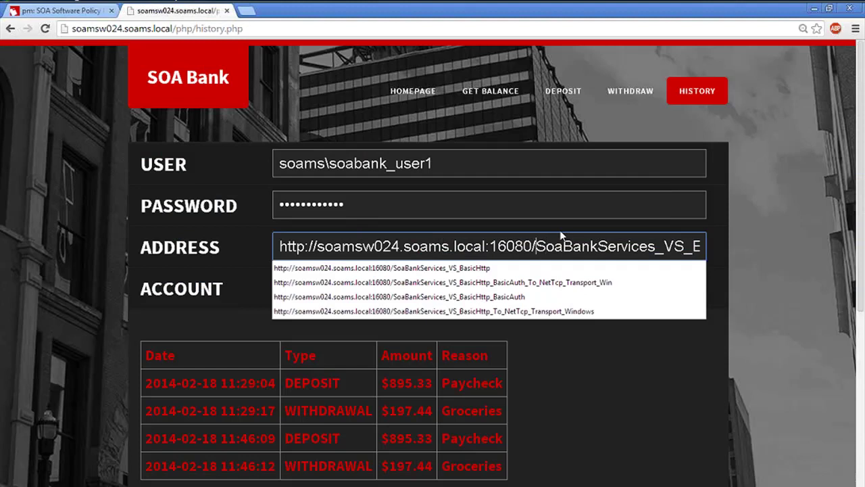
{"action": "double_click", "coordinate": [541, 246]}
{"action": "key", "text": "ctrl+v"}
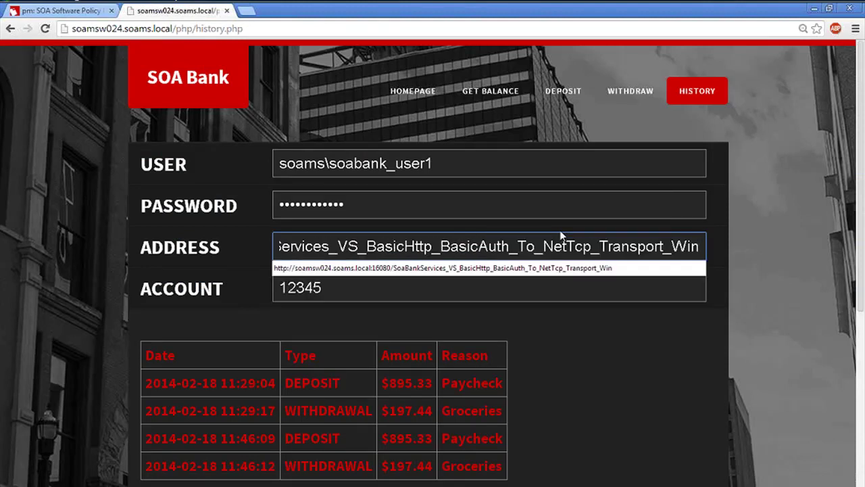
{"action": "left_click", "coordinate": [393, 205]}
{"action": "left_click", "coordinate": [80, 353]}
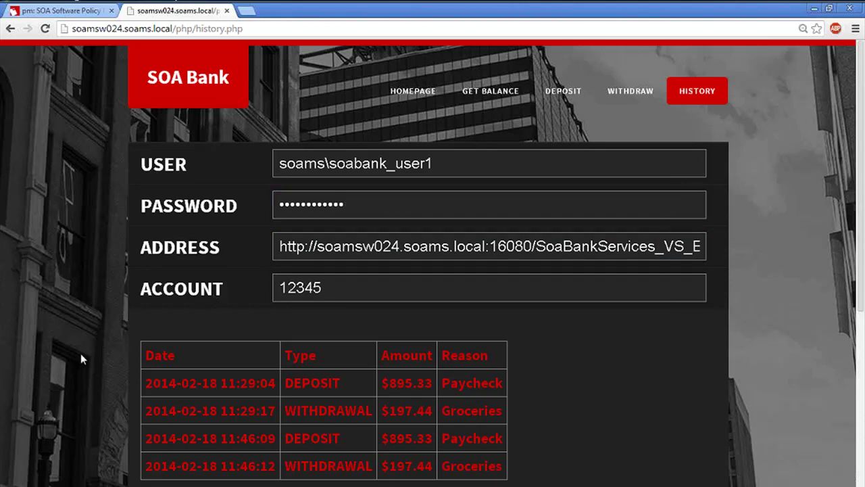
{"action": "scroll", "coordinate": [80, 353], "scroll_direction": "down", "scroll_amount": 1}
{"action": "left_click", "coordinate": [163, 459]}
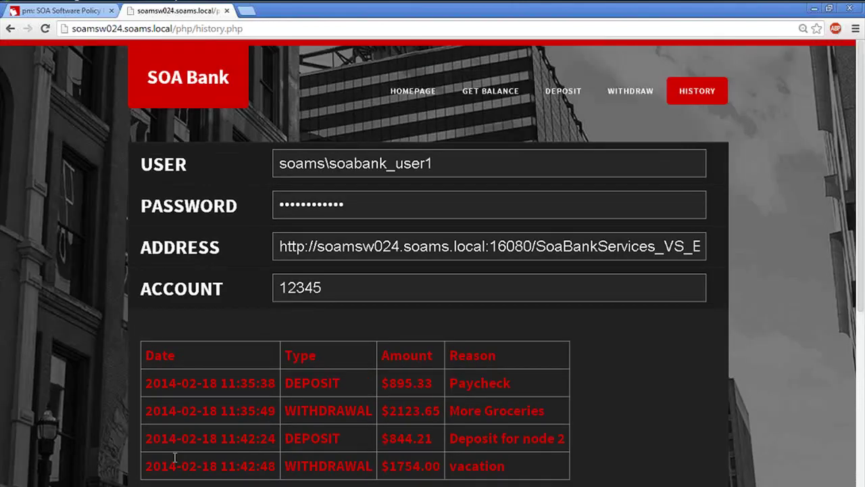
- Highlight the user name and the service address used for the history request
{"action": "left_click_drag", "start_coordinate": [373, 250], "coordinate": [714, 230]}
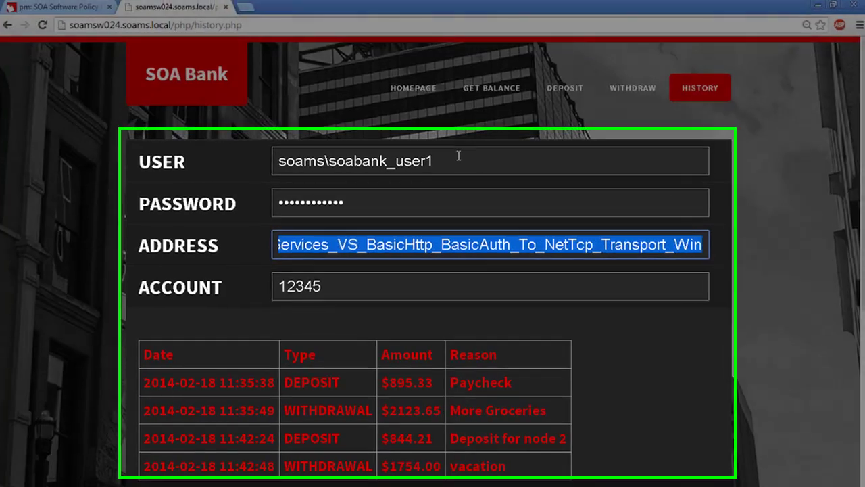
{"action": "left_click", "coordinate": [324, 161]}
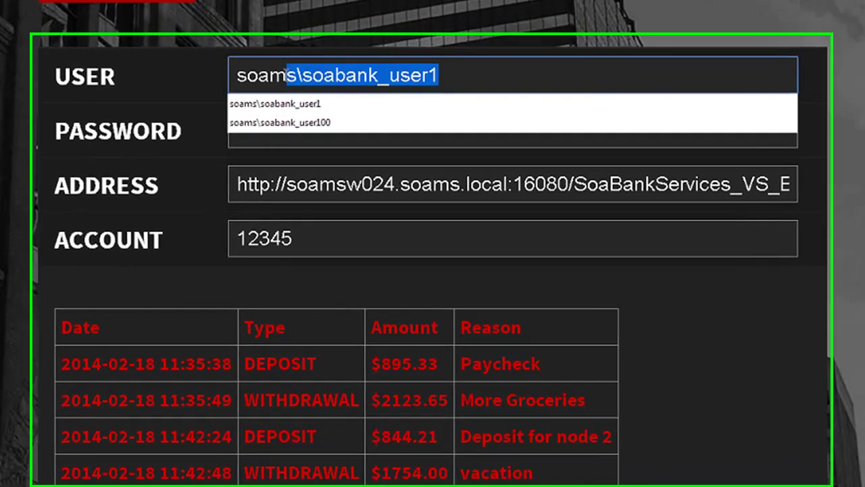
{"action": "left_click_drag", "start_coordinate": [399, 188], "coordinate": [592, 190]}
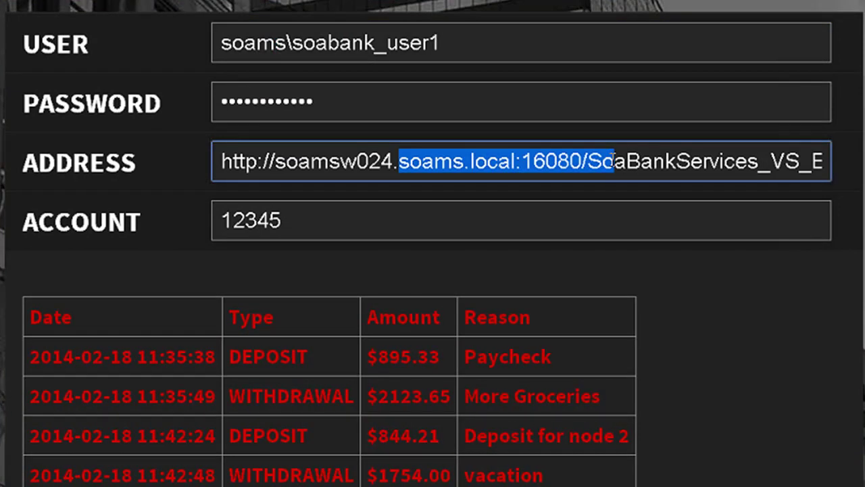
{"action": "left_click", "coordinate": [530, 161]}
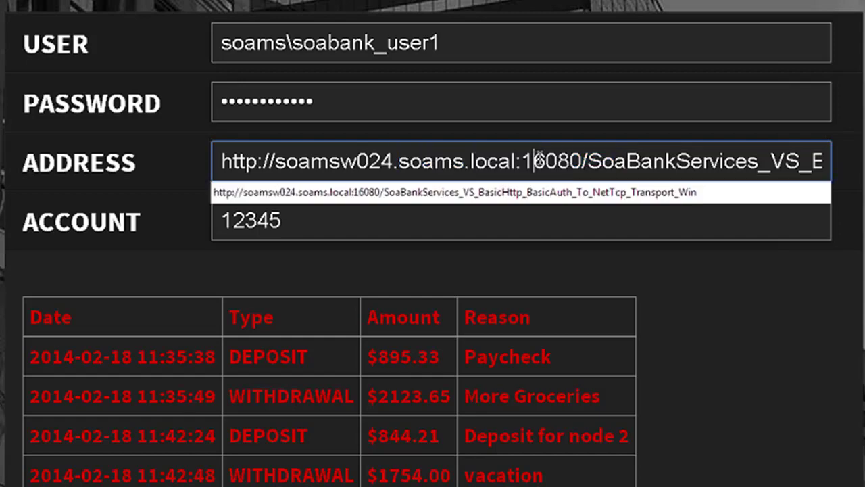
- Change the port in the PHP history page's service address to 18080 and retrieve the transaction history
{"action": "key", "text": "BackSpace"}
{"action": "type", "text": "8"}
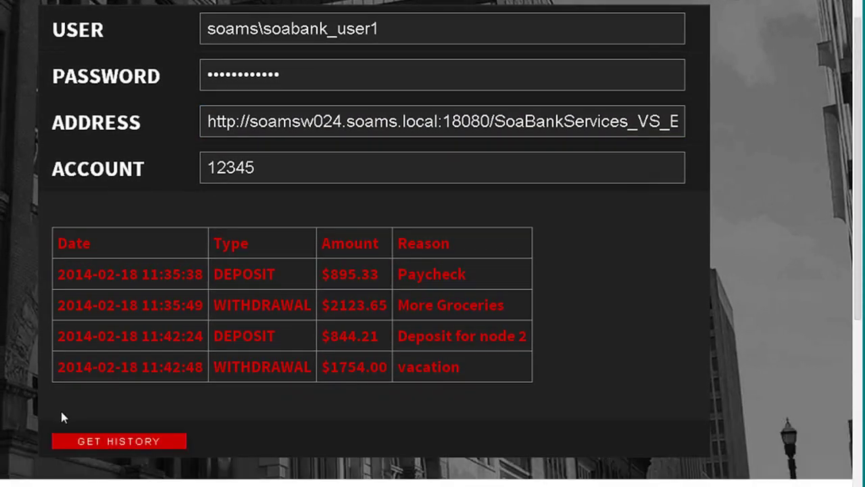
{"action": "left_click", "coordinate": [102, 441]}
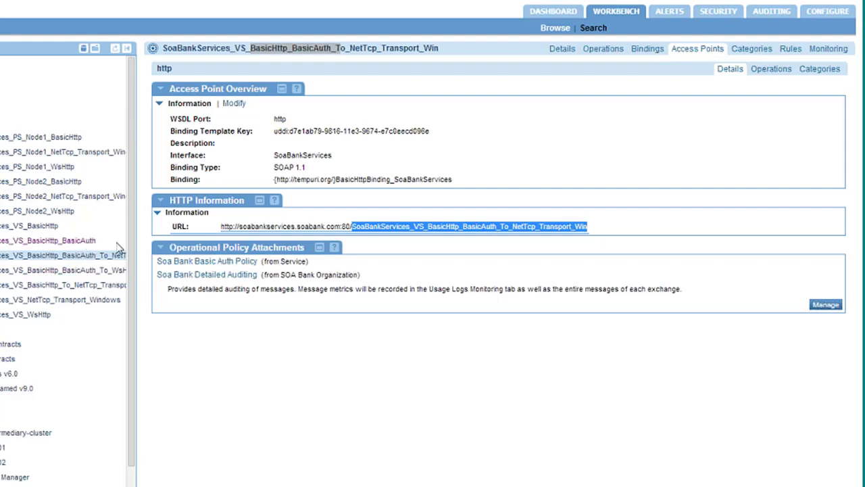
- Switch to Policy Manager, show the BasicAuth-to-NetTcp service's monitoring logs and open the usage details of the newest GetTransactionHistory call
{"action": "left_click", "coordinate": [813, 53]}
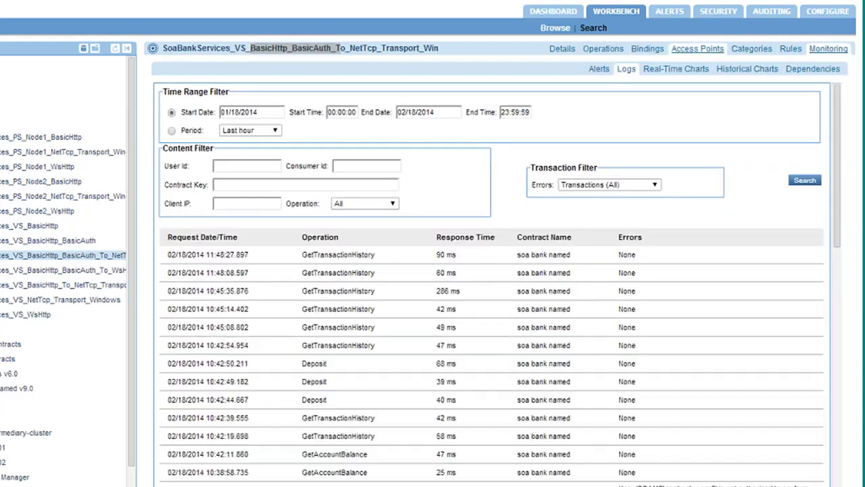
{"action": "left_click_drag", "start_coordinate": [286, 258], "coordinate": [416, 255]}
{"action": "left_click", "coordinate": [417, 254]}
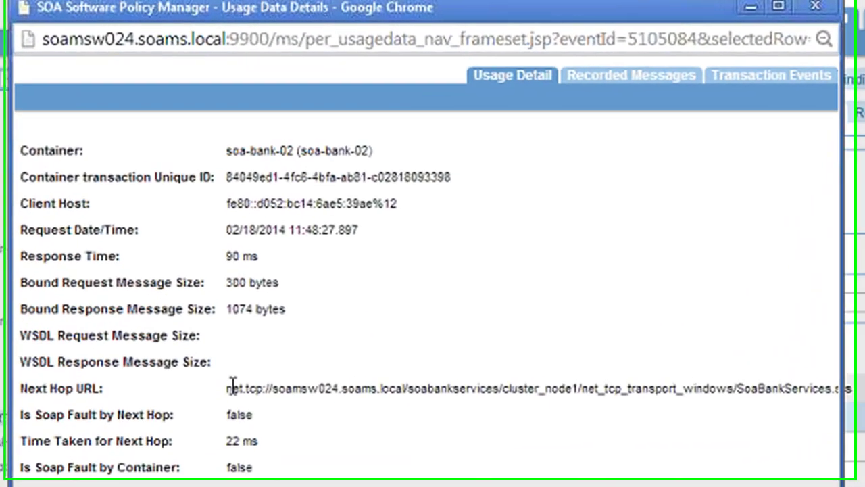
- Examine the next hop URL and highlight the consumer identity in the usage details
{"action": "left_click_drag", "start_coordinate": [254, 266], "coordinate": [494, 278]}
{"action": "left_click_drag", "start_coordinate": [583, 415], "coordinate": [850, 401]}
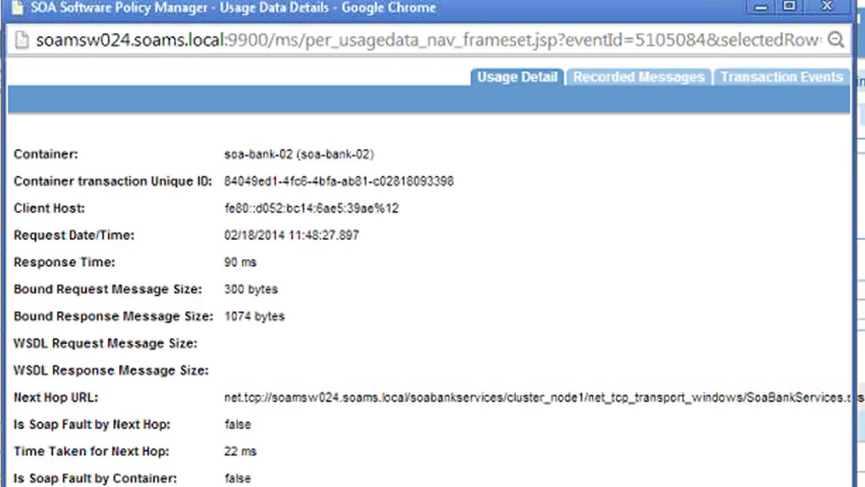
{"action": "left_click_drag", "start_coordinate": [303, 321], "coordinate": [378, 322]}
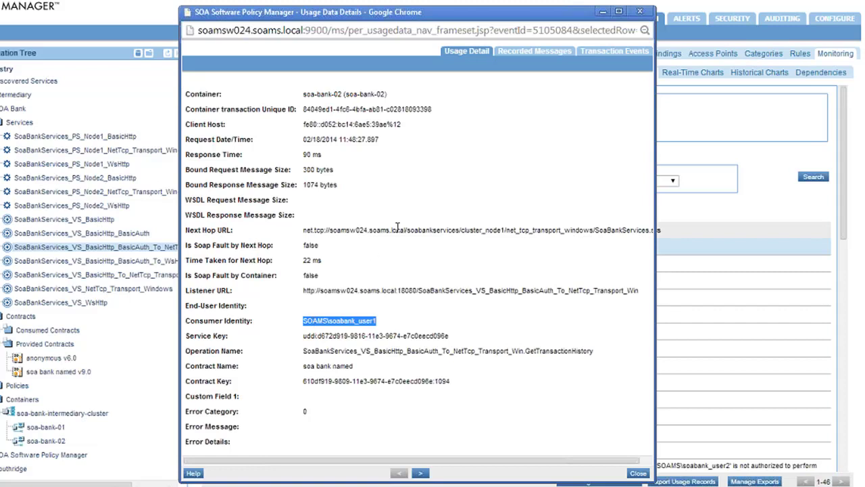
{"action": "left_click_drag", "start_coordinate": [459, 19], "coordinate": [491, 7]}
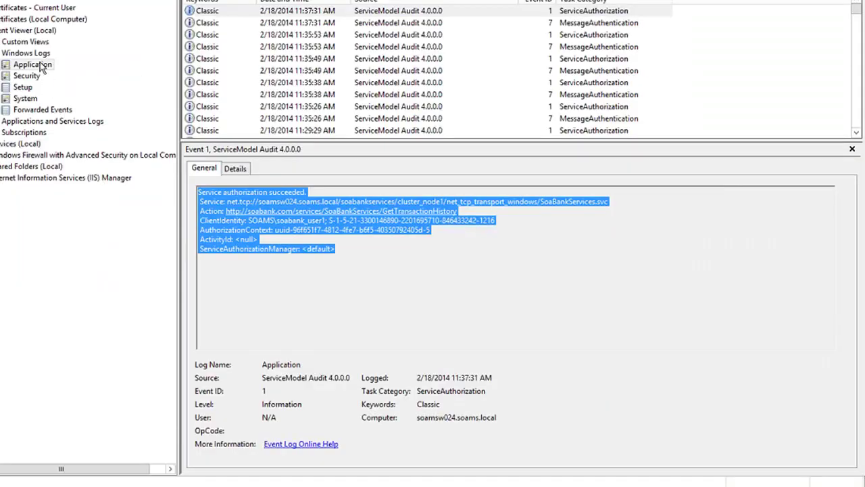
- Switch to Event Viewer, reload the Application log and highlight the client identity in the newest service authorization event
{"action": "left_click", "coordinate": [40, 66]}
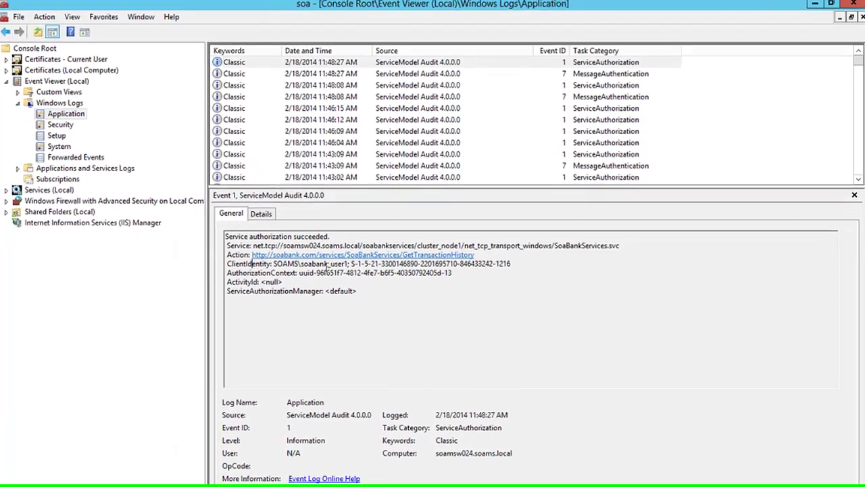
{"action": "left_click_drag", "start_coordinate": [262, 270], "coordinate": [401, 277]}
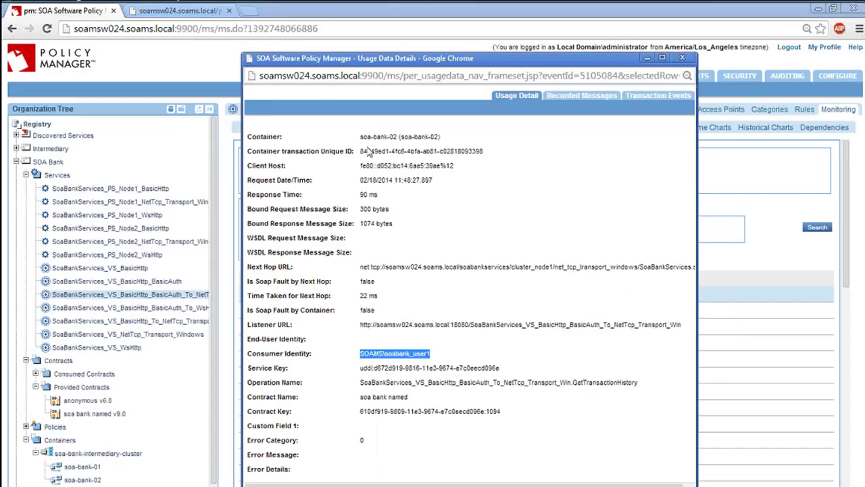
- Close the usage details, return to the PHP history page and request the transaction history as soams\soabank_user5
{"action": "left_click", "coordinate": [681, 58]}
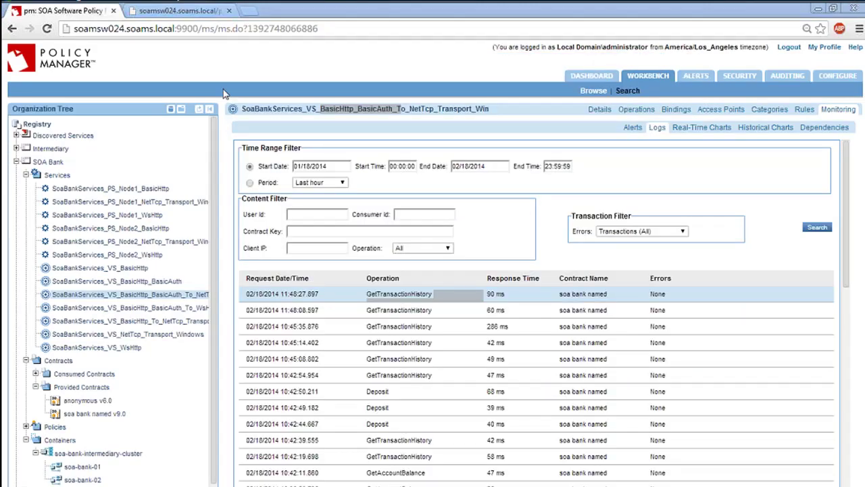
{"action": "left_click", "coordinate": [177, 10]}
{"action": "left_click", "coordinate": [486, 167]}
{"action": "key", "text": "BackSpace"}
{"action": "type", "text": "5"}
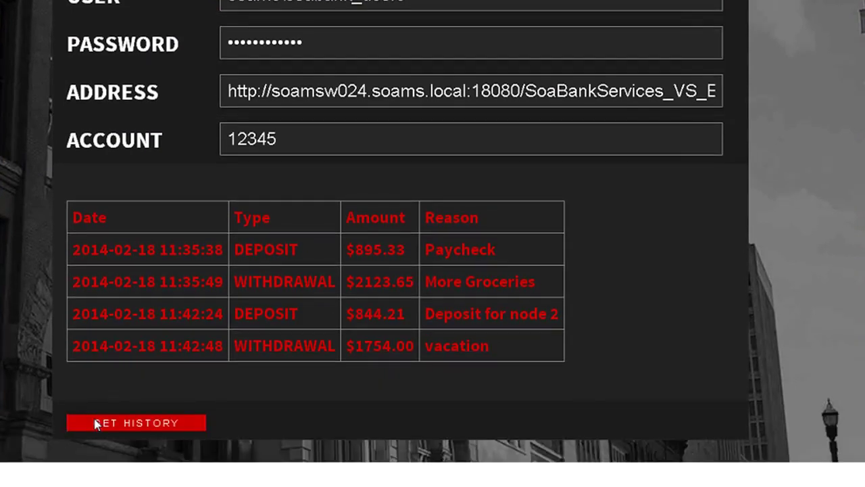
{"action": "left_click", "coordinate": [95, 423]}
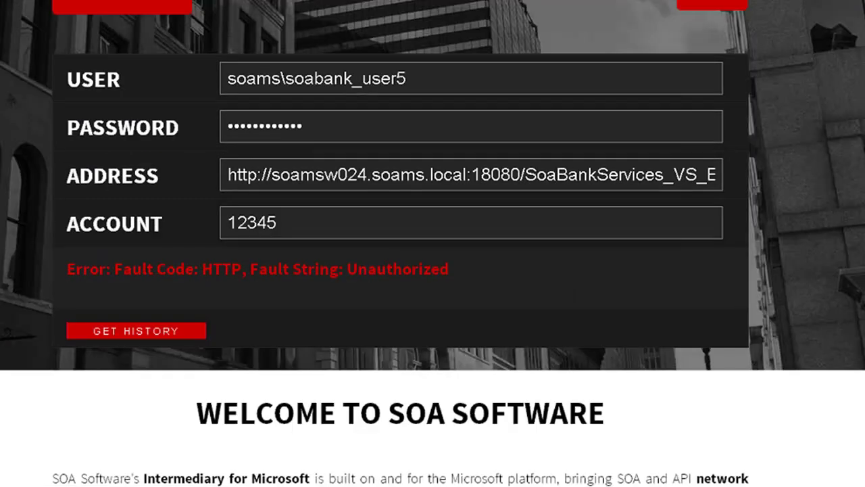
- Request the transaction history as soams\soabank_user2 and highlight the returned fault message
{"action": "left_click", "coordinate": [461, 80]}
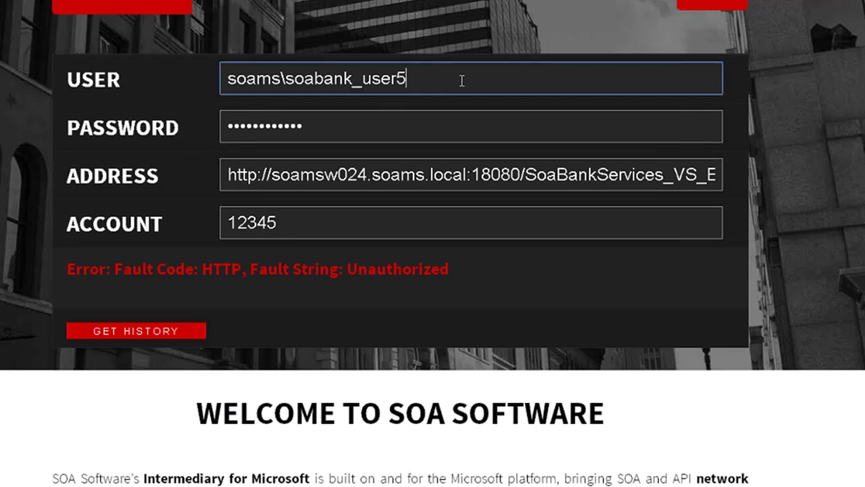
{"action": "key", "text": "BackSpace"}
{"action": "type", "text": "2"}
{"action": "left_click", "coordinate": [141, 331]}
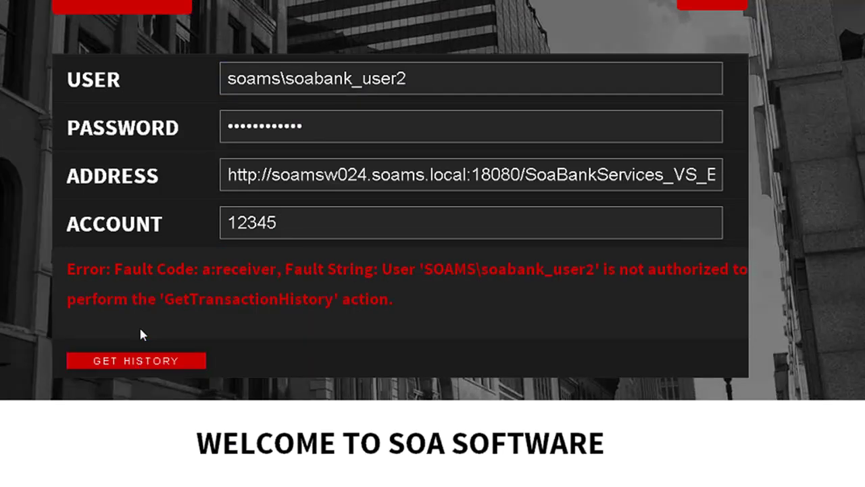
{"action": "left_click_drag", "start_coordinate": [124, 270], "coordinate": [415, 298]}
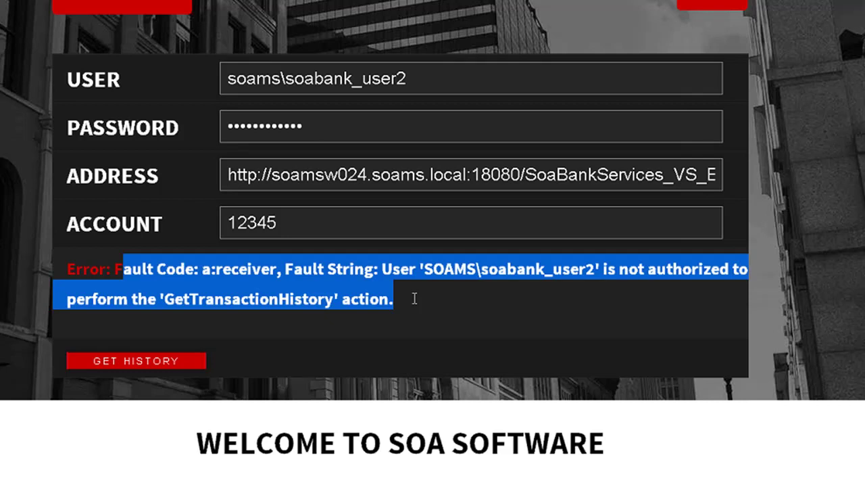
{"action": "left_click", "coordinate": [415, 298]}
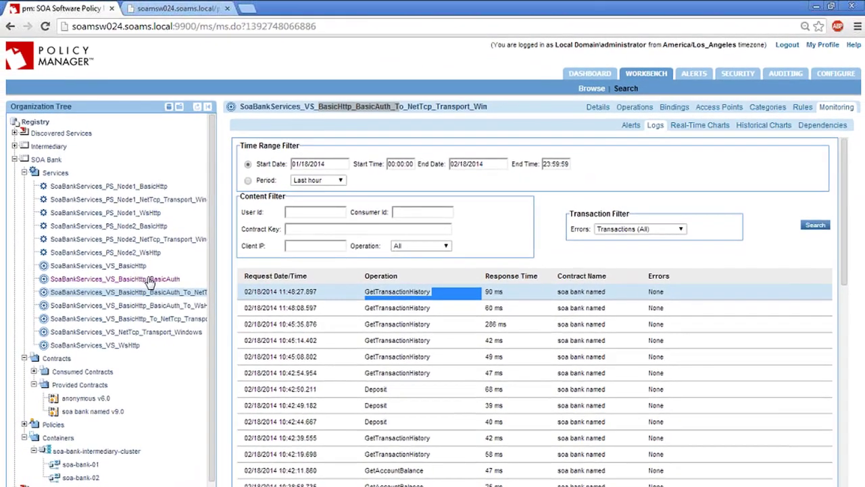
- View the details of SoaBankServices_VS_BasicHttp_To_NetTcp_Transport_Windows in Policy Manager and copy the service name from its HTTP access point URL
{"action": "left_click", "coordinate": [114, 249]}
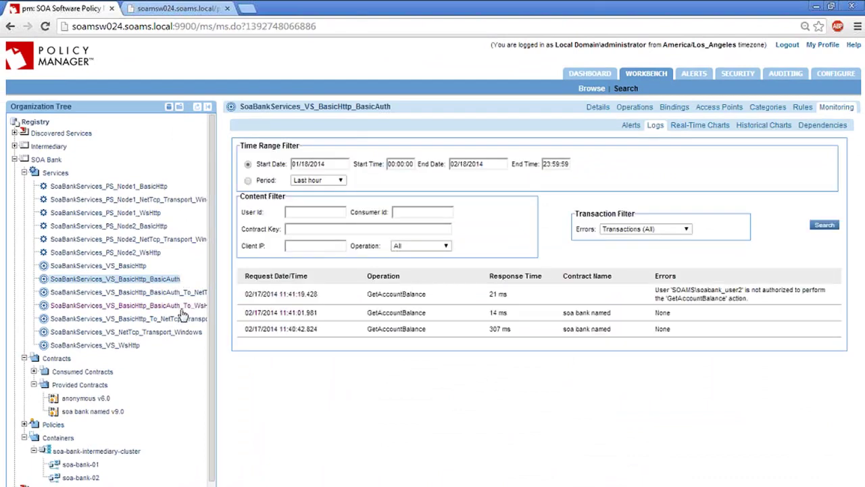
{"action": "left_click", "coordinate": [180, 308]}
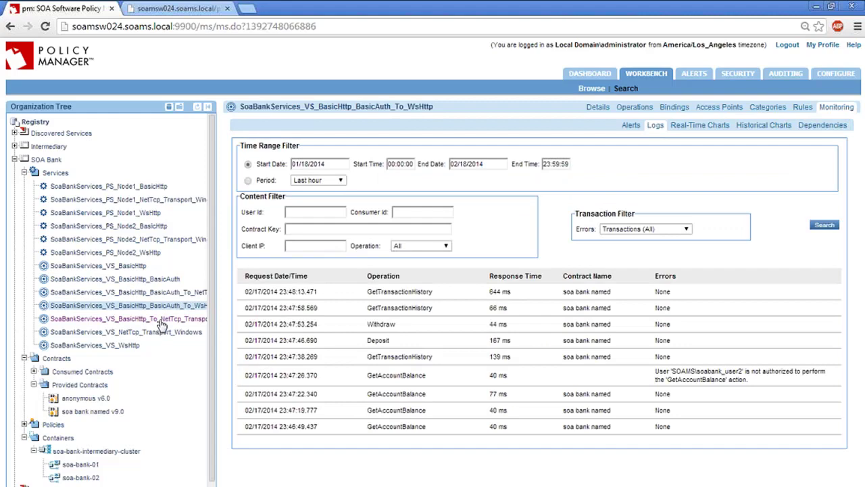
{"action": "left_click", "coordinate": [157, 320]}
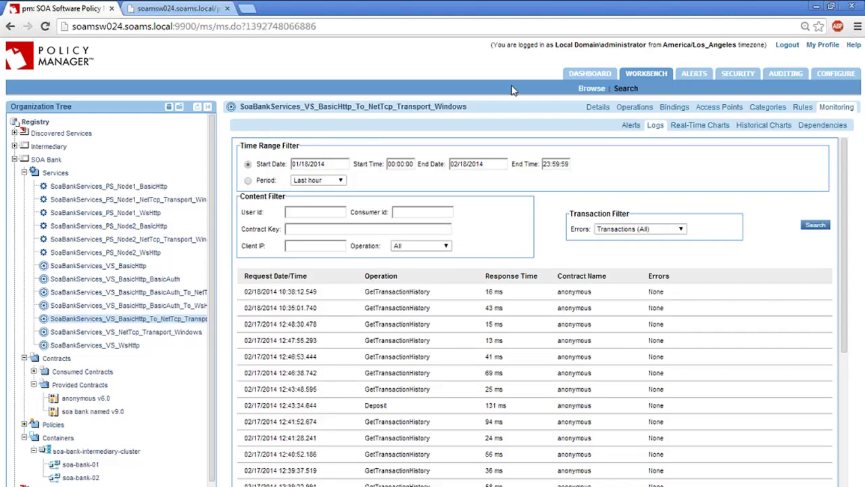
{"action": "left_click", "coordinate": [598, 108]}
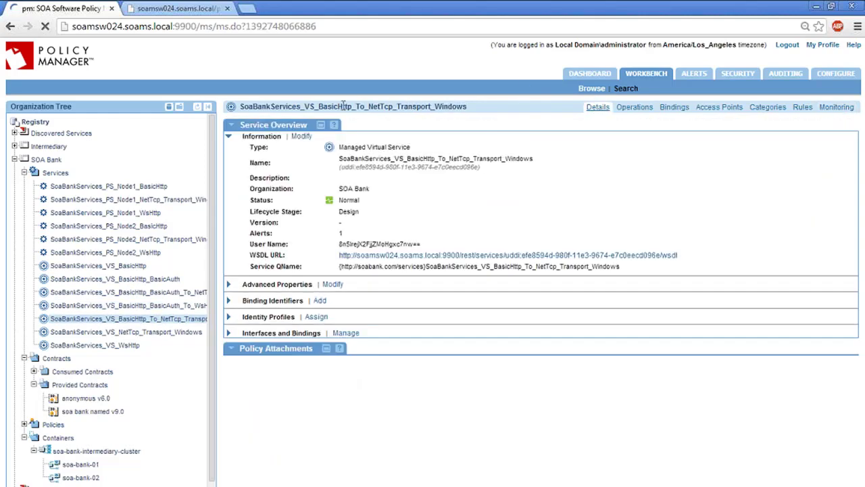
{"action": "left_click_drag", "start_coordinate": [318, 107], "coordinate": [471, 115]}
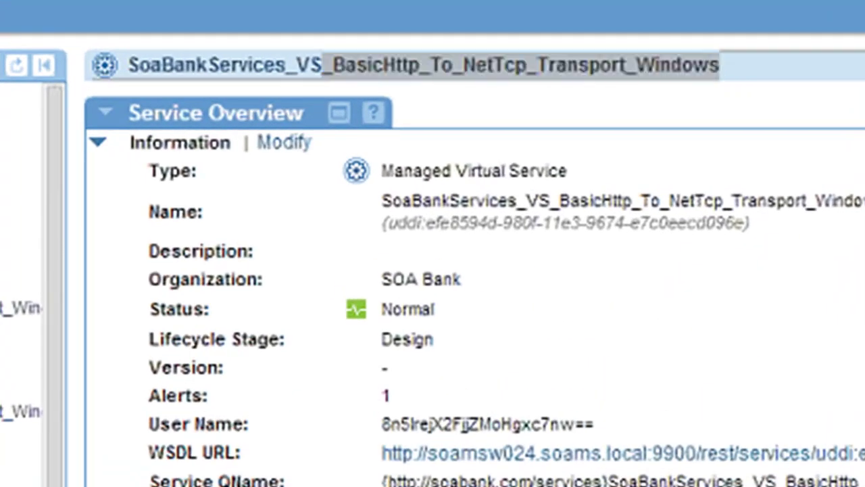
{"action": "left_click", "coordinate": [779, 155]}
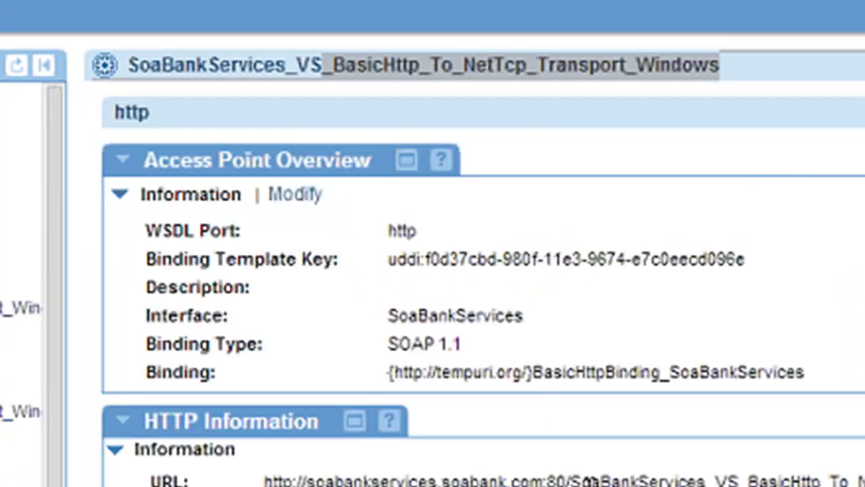
{"action": "left_click_drag", "start_coordinate": [569, 481], "coordinate": [864, 481]}
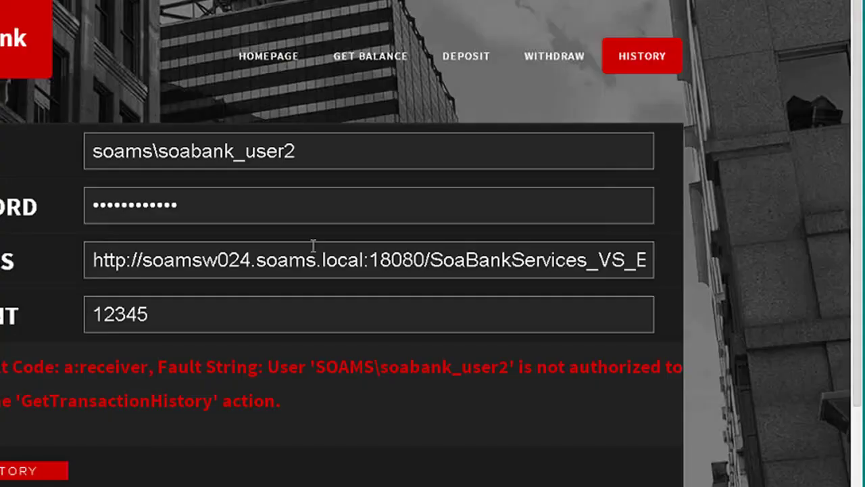
- Point the PHP history page's address to SoaBankServices_VS_BasicHttp_To_NetTcp_Transport_Windows on port 18080 and retrieve the transaction history
{"action": "left_click", "coordinate": [443, 257]}
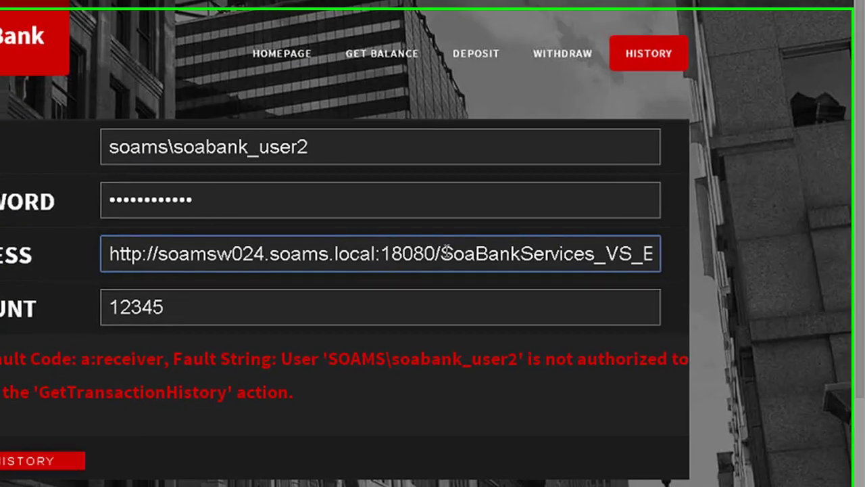
{"action": "key", "text": "ctrl+a"}
{"action": "type", "text": "http://soamsw024.soams.local:18080/SoaBankServices_VS_BasicHttp_To_NetTcp_Transport_Windows"}
{"action": "key", "text": "Tab"}
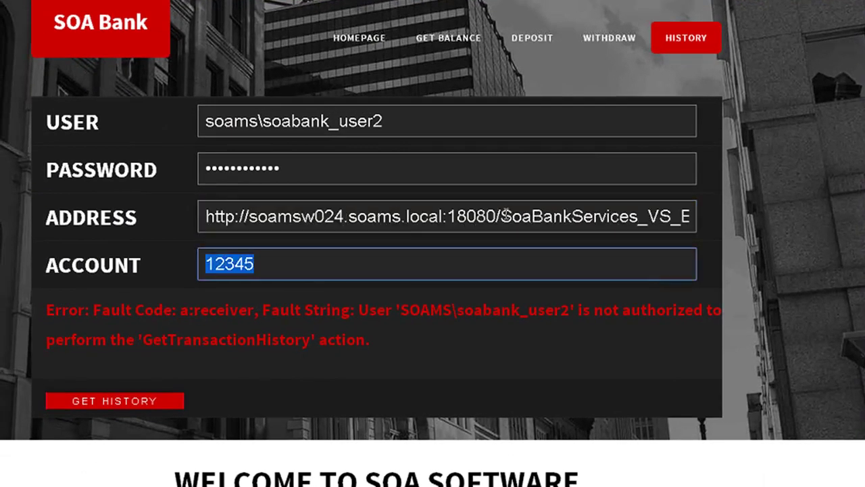
{"action": "left_click", "coordinate": [136, 401]}
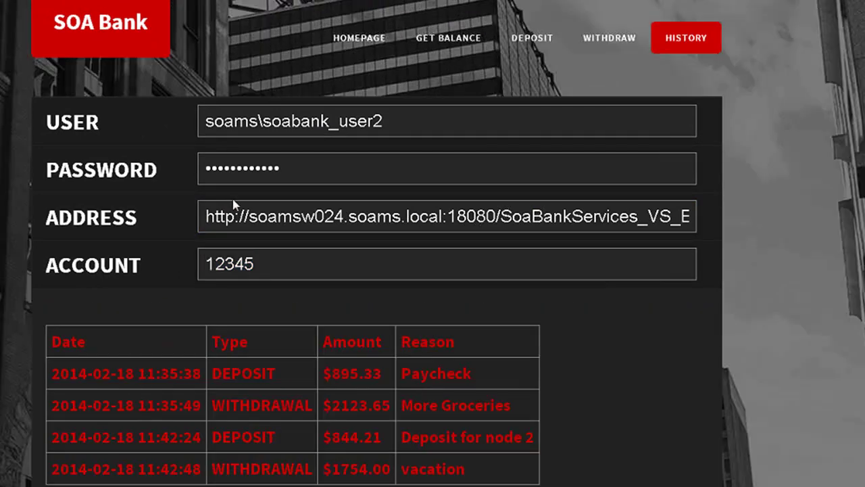
- Clear the user and password on the history page and retrieve the transaction history without credentials
{"action": "left_click", "coordinate": [293, 175]}
{"action": "key", "text": "ctrl+a"}
{"action": "key", "text": "BackSpace"}
{"action": "key", "text": "shift+Tab"}
{"action": "key", "text": "BackSpace"}
{"action": "scroll", "coordinate": [16, 373], "scroll_direction": "down", "scroll_amount": 1}
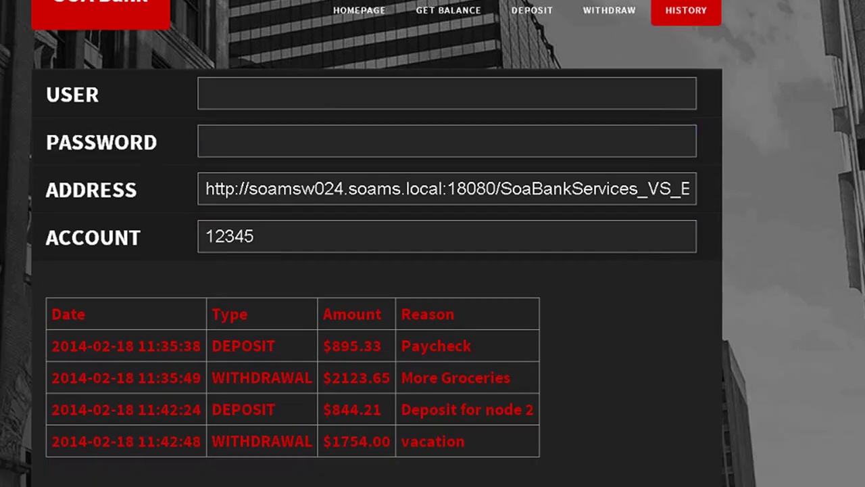
{"action": "scroll", "coordinate": [433, 244], "scroll_direction": "up", "scroll_amount": 1}
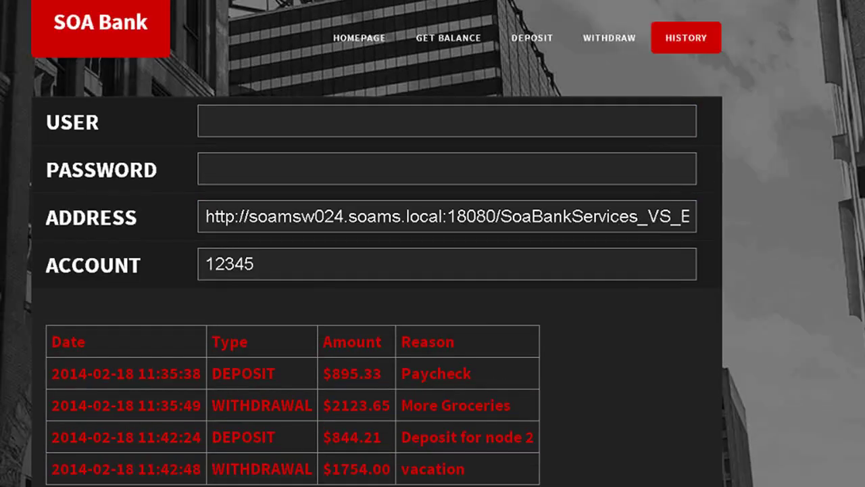
- Carry the history page's service address over to the deposit page and clear the user and password there
{"action": "left_click", "coordinate": [488, 216]}
{"action": "key", "text": "ctrl+a"}
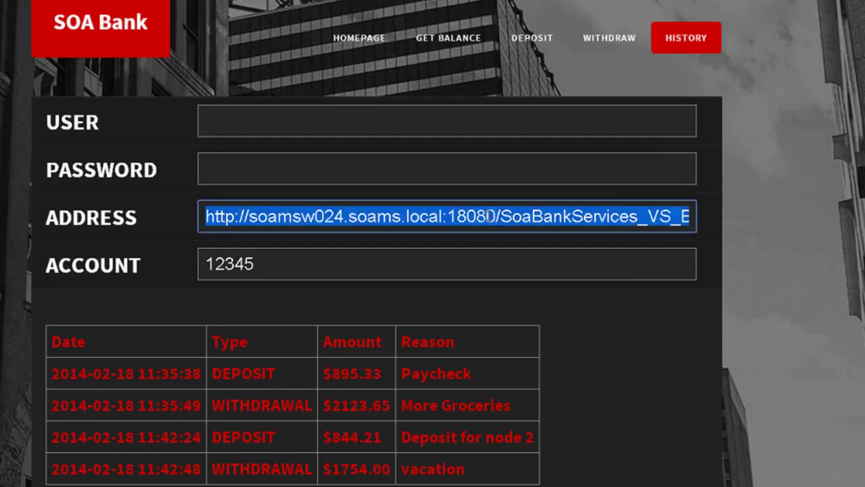
{"action": "left_click", "coordinate": [532, 38]}
{"action": "left_click", "coordinate": [381, 216]}
{"action": "key", "text": "Down"}
{"action": "key", "text": "shift+Tab"}
{"action": "key", "text": "BackSpace"}
{"action": "key", "text": "shift+Tab"}
{"action": "key", "text": "BackSpace"}
- Set the deposit's reason to Paycheck2 and its amount to 456.32, and submit the deposit
{"action": "left_click_drag", "start_coordinate": [300, 353], "coordinate": [119, 368]}
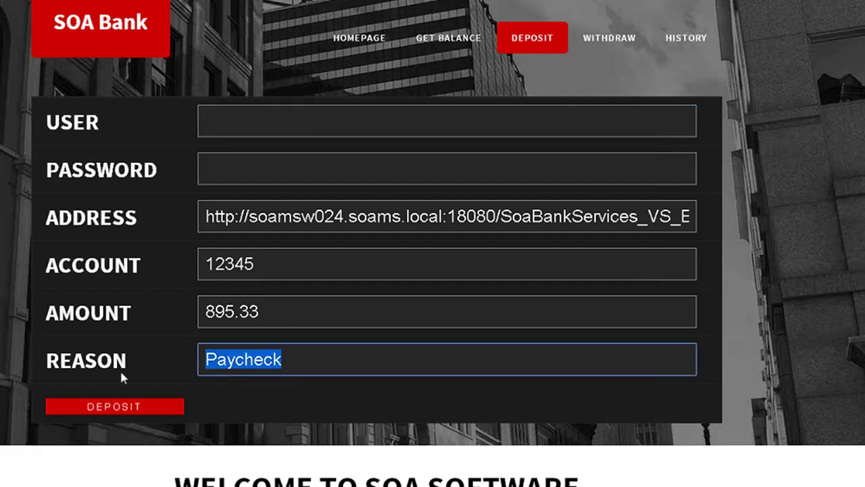
{"action": "key", "text": "End"}
{"action": "type", "text": "2"}
{"action": "key", "text": "shift+Tab"}
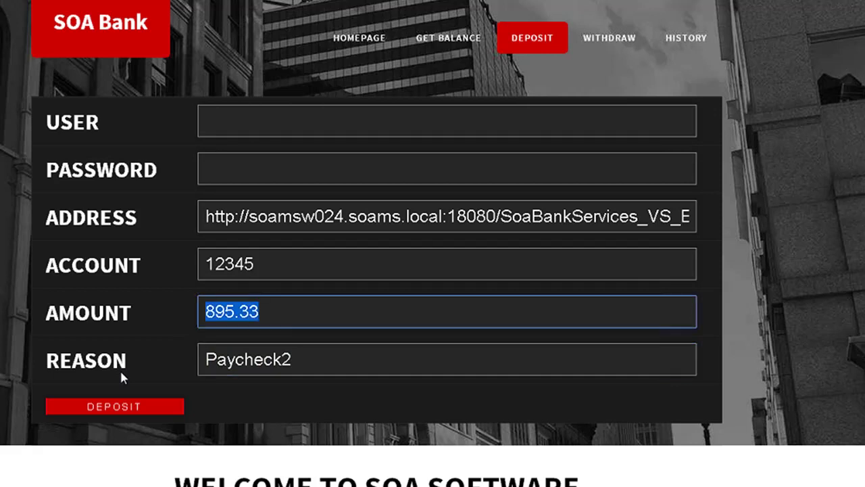
{"action": "type", "text": "456.32"}
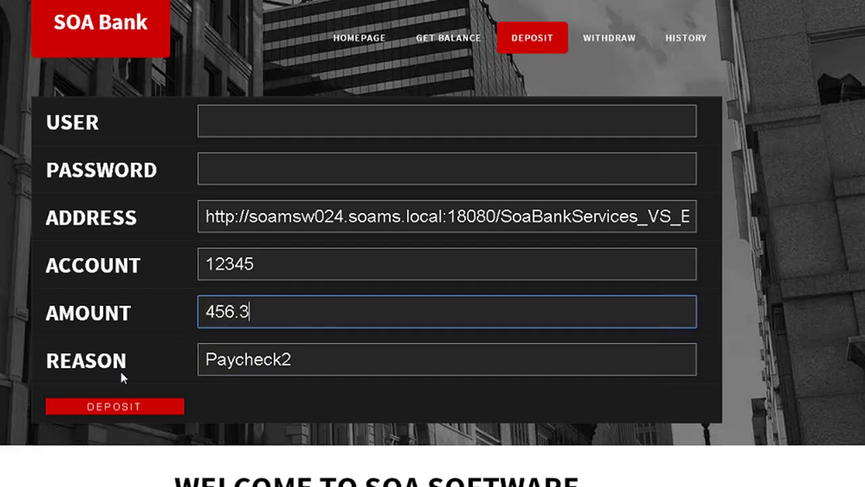
{"action": "left_click", "coordinate": [99, 411]}
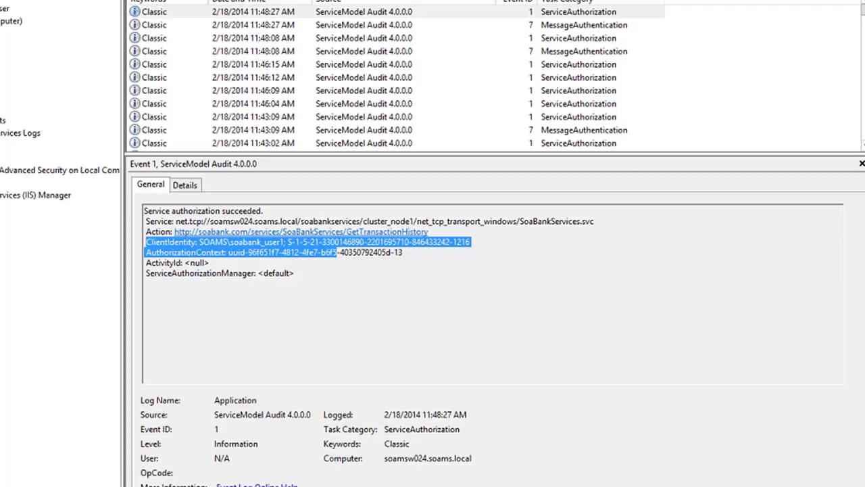
- Switch to Event Viewer and reload the Application log to examine the newest service authorization event for the deposit
{"action": "left_click", "coordinate": [0, 81]}
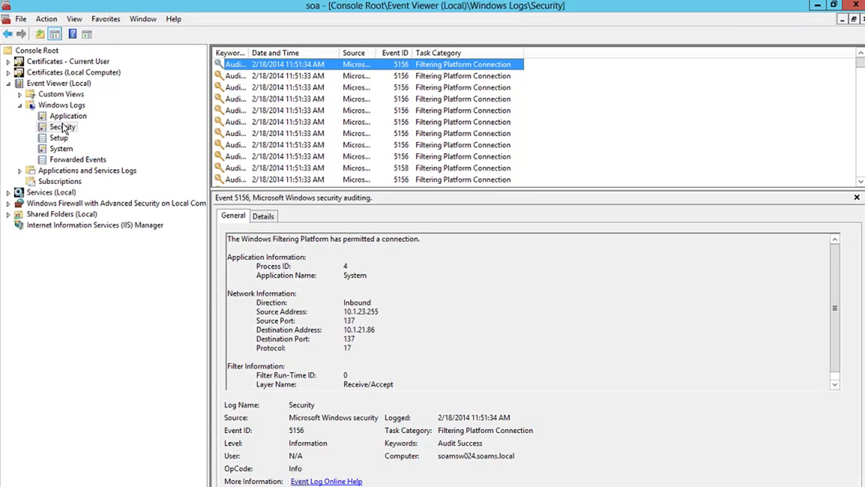
{"action": "left_click", "coordinate": [67, 117]}
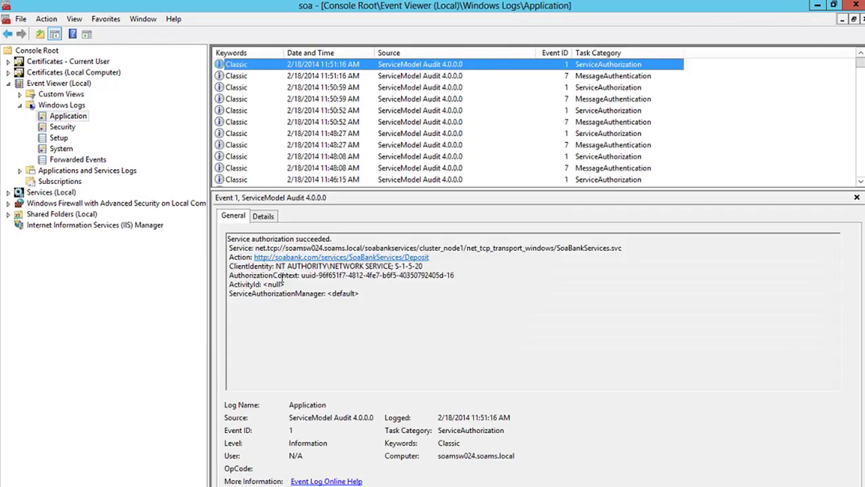
- Check the deposit event's client identity, and in Policy Manager examine the next hop URL in the newest Deposit usage record
{"action": "left_click_drag", "start_coordinate": [229, 265], "coordinate": [436, 265]}
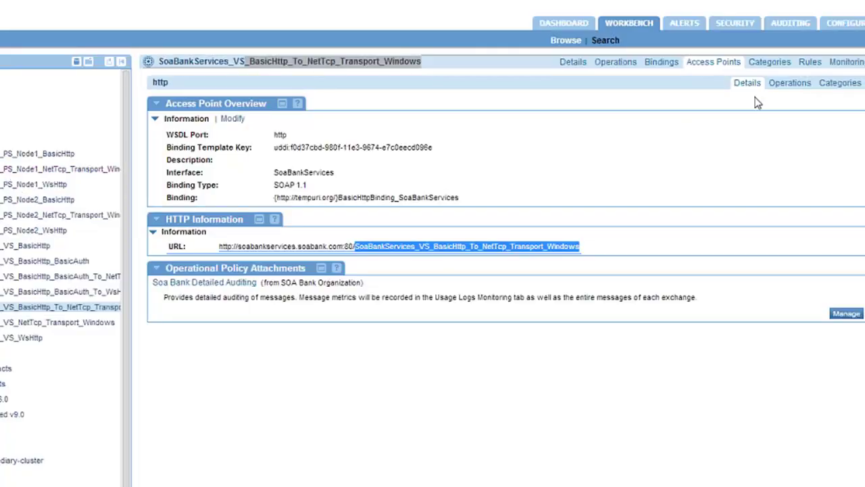
{"action": "left_click", "coordinate": [845, 61]}
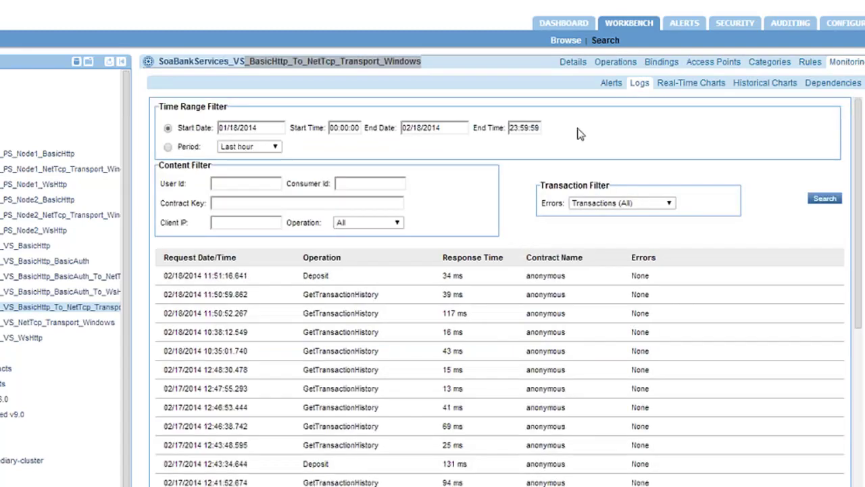
{"action": "left_click", "coordinate": [524, 278]}
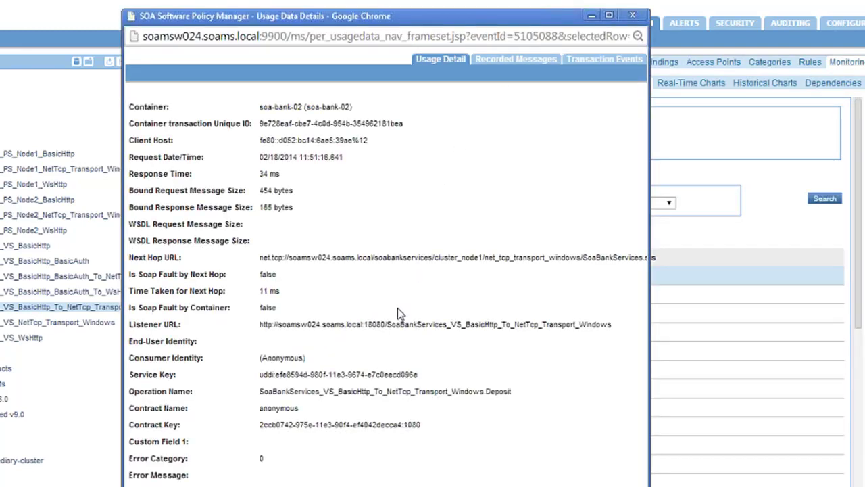
{"action": "double_click", "coordinate": [368, 257]}
{"action": "left_click_drag", "start_coordinate": [425, 258], "coordinate": [507, 257]}
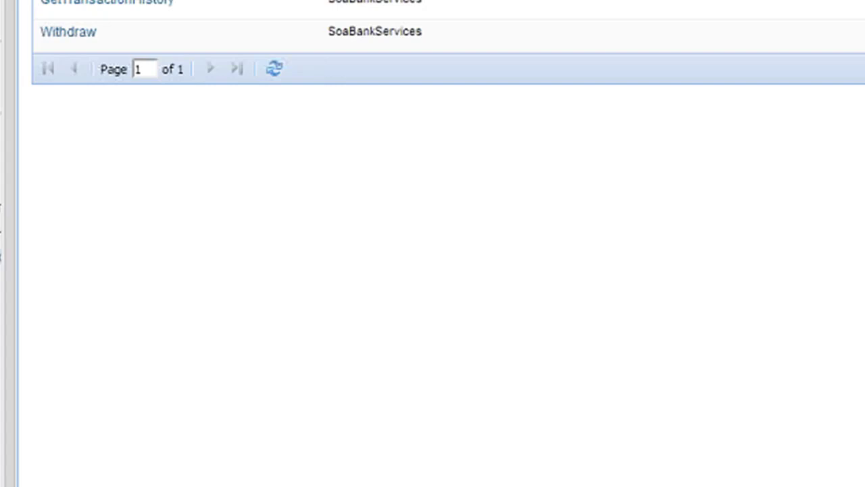
- Route the virtual service's GetAccountBalance operation to GetAccountBalance on SoaBankServices_PS_Node2_NetTcp_Transport_Windows, completing the routing wizard
{"action": "left_click", "coordinate": [728, 79]}
{"action": "left_click", "coordinate": [709, 118]}
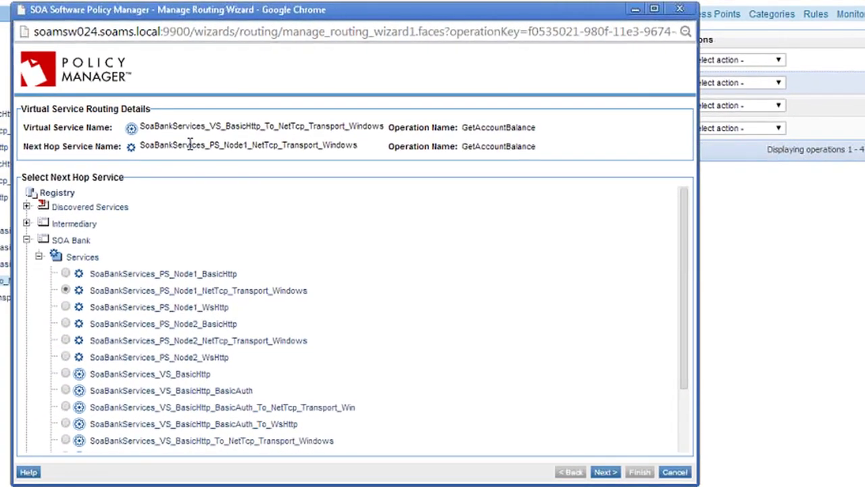
{"action": "left_click_drag", "start_coordinate": [120, 164], "coordinate": [222, 166]}
{"action": "left_click_drag", "start_coordinate": [286, 148], "coordinate": [303, 148]}
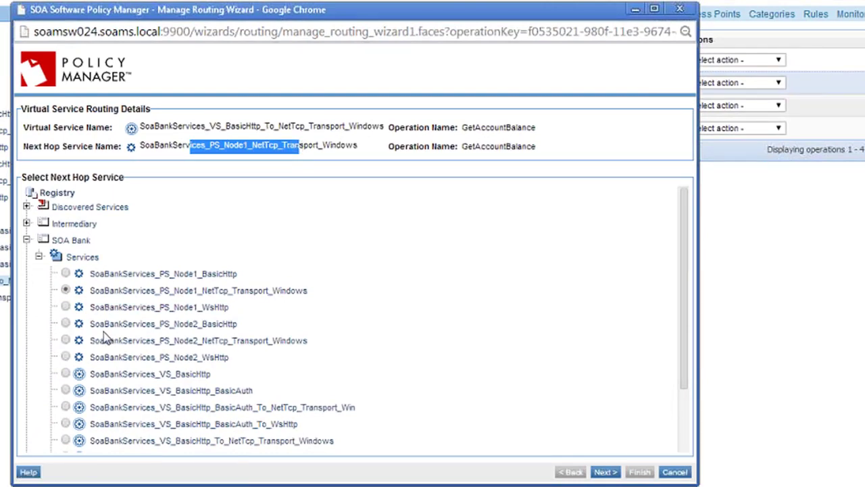
{"action": "left_click", "coordinate": [65, 340]}
{"action": "left_click_drag", "start_coordinate": [97, 342], "coordinate": [127, 343]}
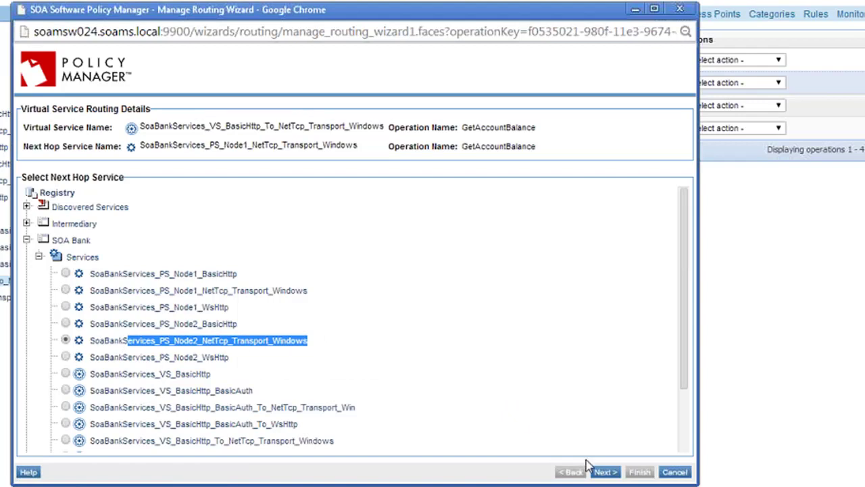
{"action": "left_click", "coordinate": [605, 472]}
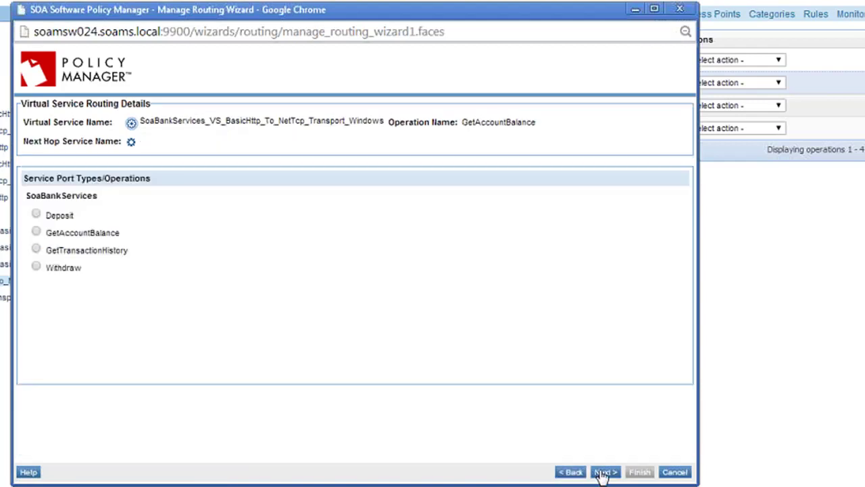
{"action": "left_click", "coordinate": [37, 233]}
{"action": "left_click", "coordinate": [605, 472]}
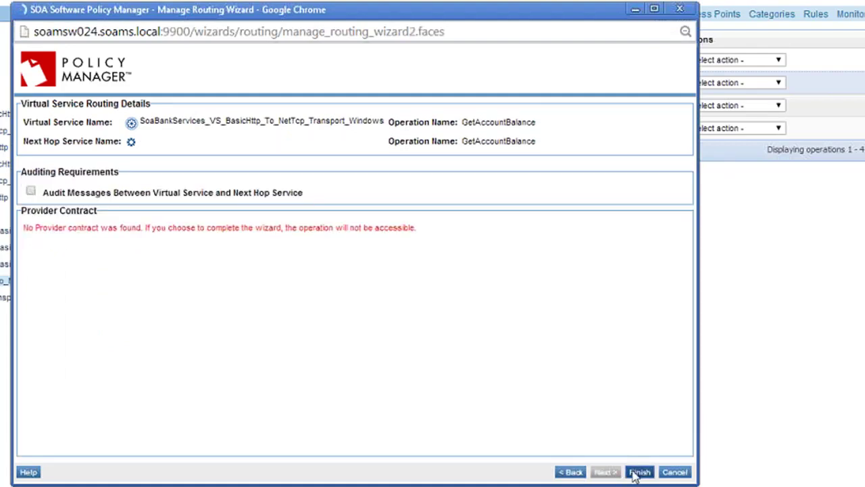
{"action": "left_click", "coordinate": [637, 473]}
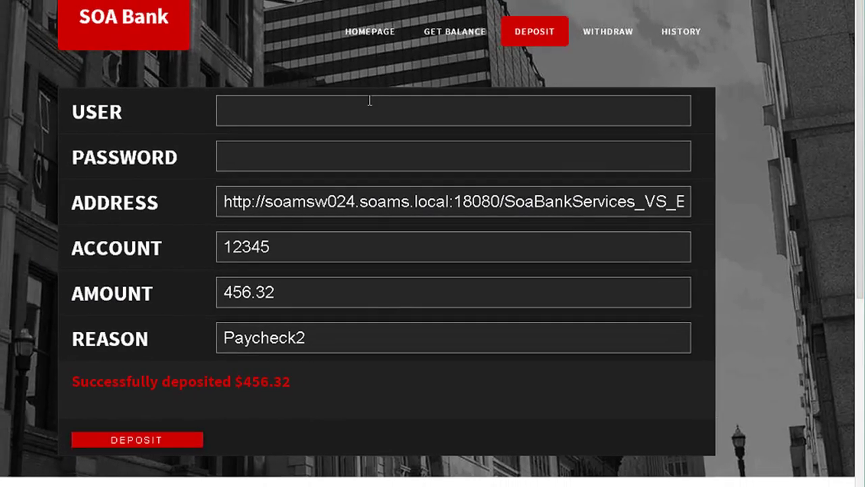
- Switch to the SOA Bank client and carry the deposit page's service address over to the balance page
{"action": "left_click", "coordinate": [421, 194]}
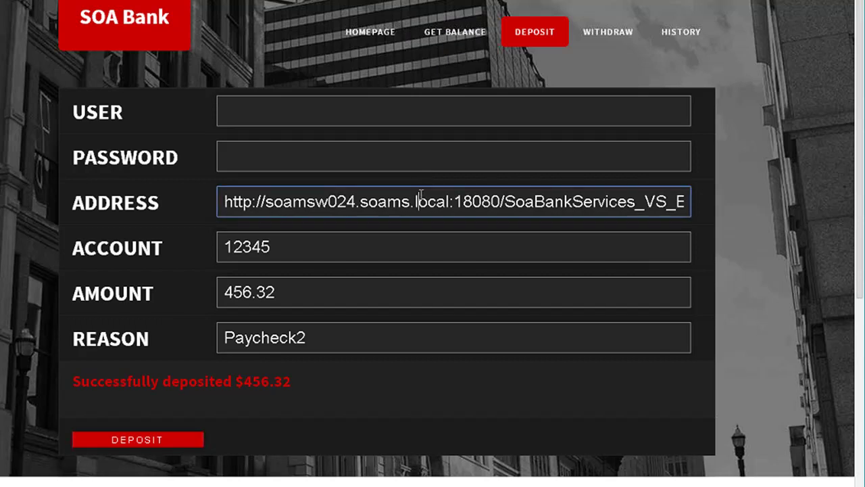
{"action": "key", "text": "ctrl+a"}
{"action": "left_click", "coordinate": [458, 31]}
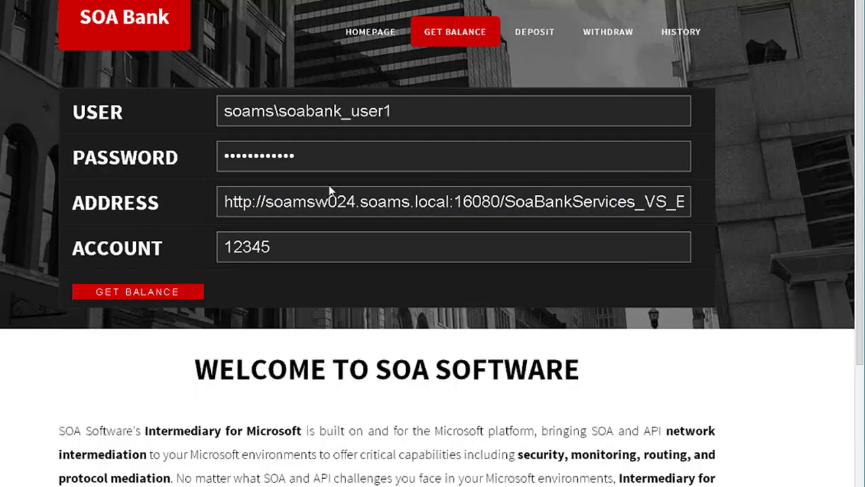
{"action": "left_click", "coordinate": [333, 202]}
{"action": "key", "text": "ctrl+a"}
{"action": "key", "text": "ctrl+v"}
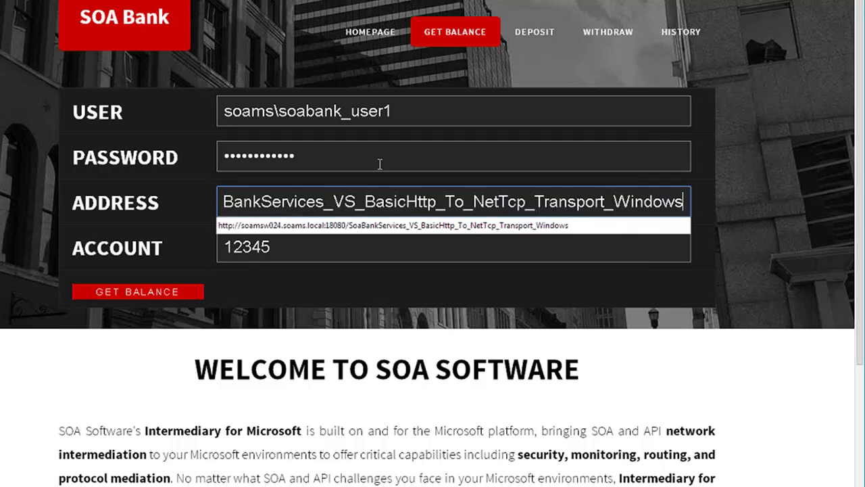
- Clear the user and password on the balance page and request the account balance twice without credentials
{"action": "key", "text": "shift+Tab"}
{"action": "key", "text": "BackSpace"}
{"action": "key", "text": "shift+Tab"}
{"action": "key", "text": "BackSpace"}
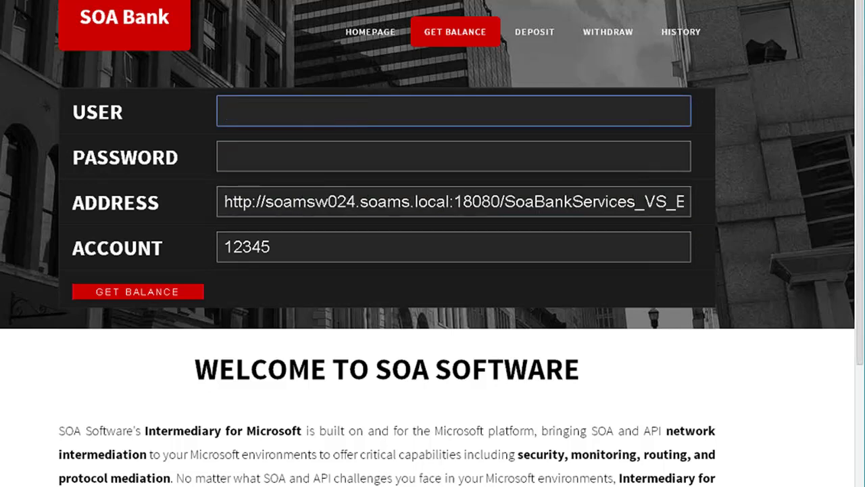
{"action": "left_click", "coordinate": [114, 292]}
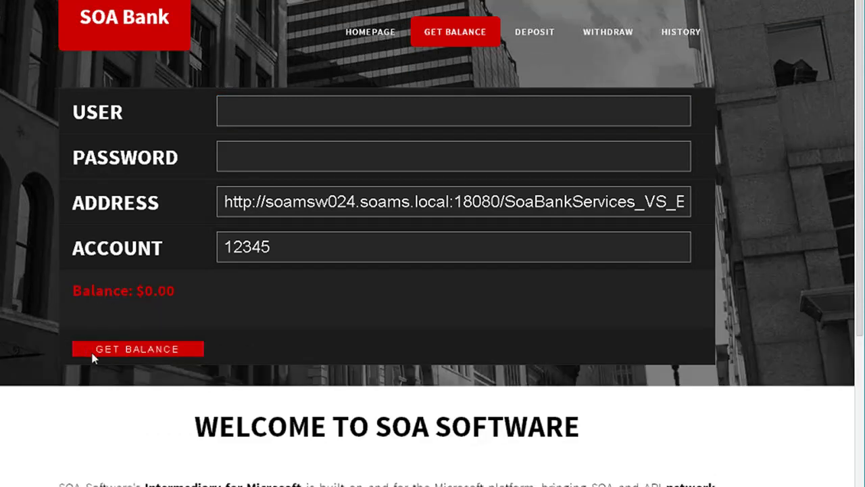
{"action": "left_click", "coordinate": [135, 354]}
- Examine the newest GetAccountBalance usage record's next hop URL in Policy Manager and compare it with the balance shown in the SOA Bank client
{"action": "left_click", "coordinate": [220, 110]}
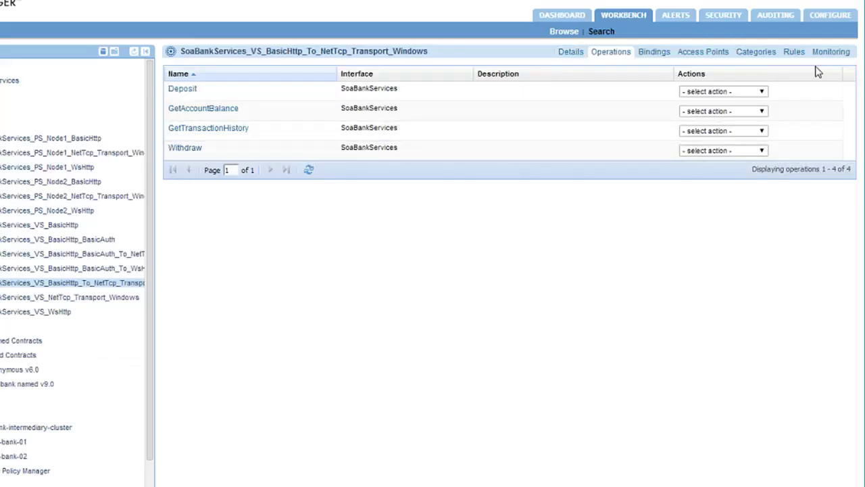
{"action": "left_click", "coordinate": [843, 58]}
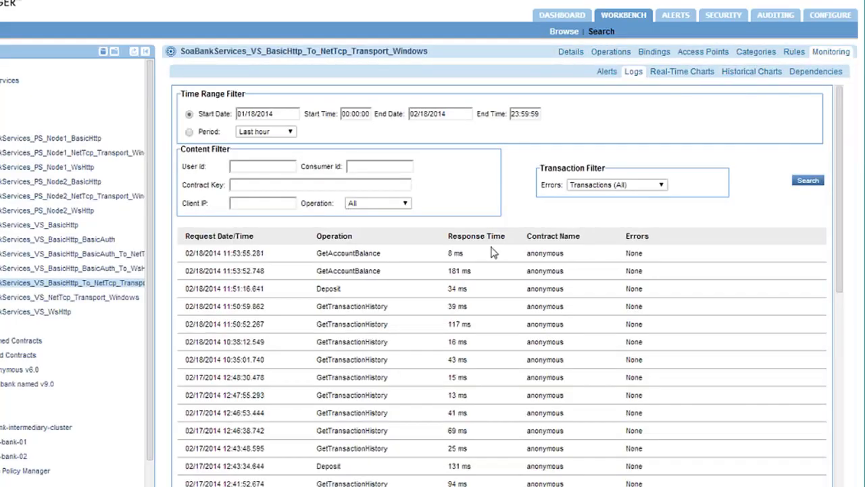
{"action": "left_click_drag", "start_coordinate": [318, 254], "coordinate": [417, 254]}
{"action": "left_click", "coordinate": [417, 254]}
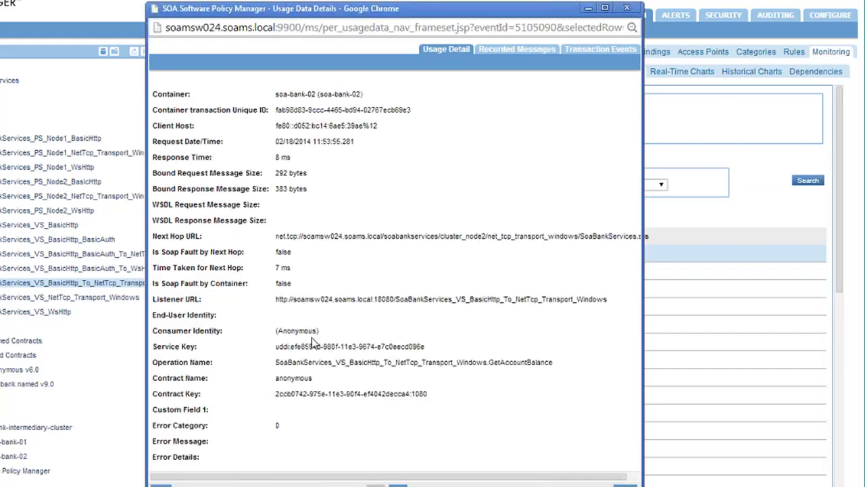
{"action": "left_click_drag", "start_coordinate": [287, 236], "coordinate": [613, 242]}
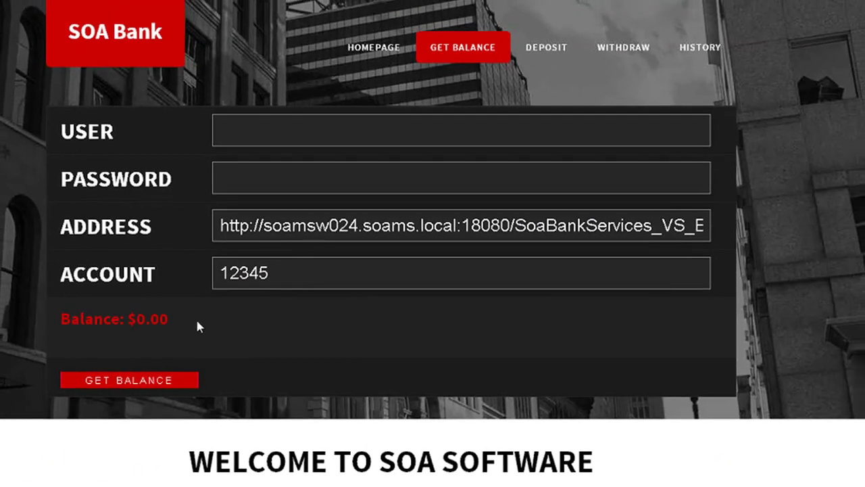
{"action": "left_click_drag", "start_coordinate": [85, 318], "coordinate": [210, 323]}
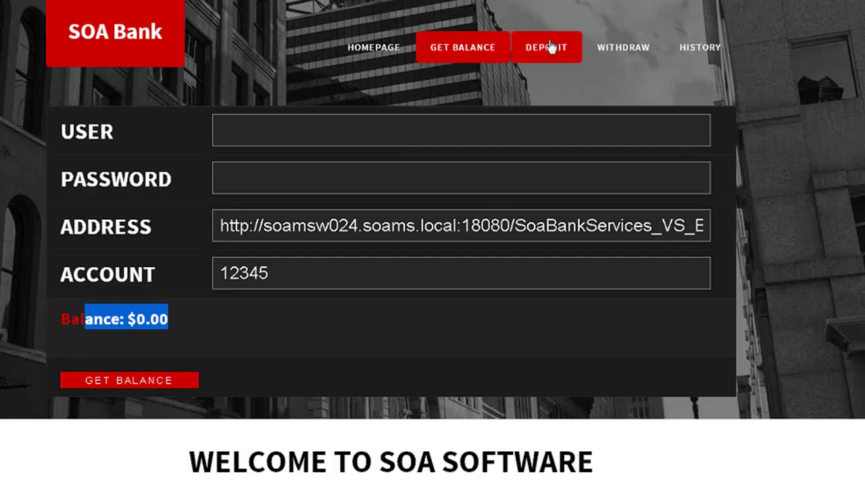
{"action": "triple_click", "coordinate": [472, 215]}
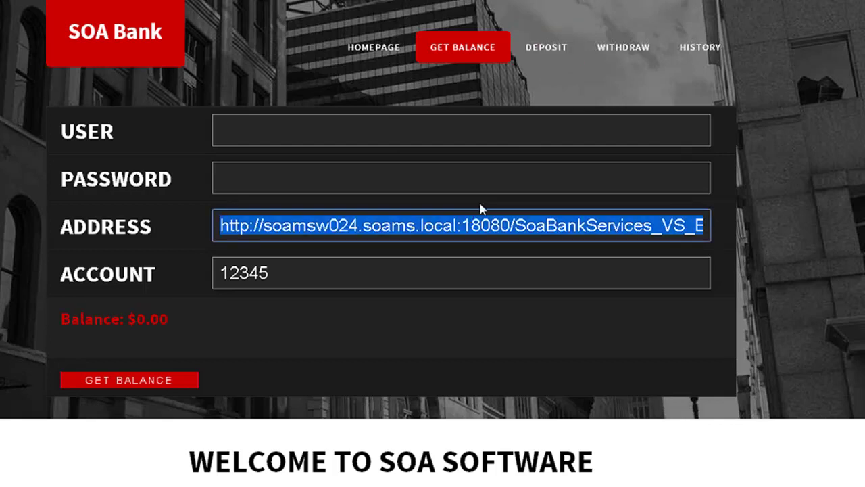
{"action": "left_click", "coordinate": [547, 57]}
{"action": "left_click", "coordinate": [408, 220]}
{"action": "triple_click", "coordinate": [408, 220]}
{"action": "key", "text": "ctrl+v"}
{"action": "left_click", "coordinate": [158, 178]}
{"action": "key", "text": "BackSpace"}
{"action": "key", "text": "shift+Tab"}
{"action": "key", "text": "BackSpace"}
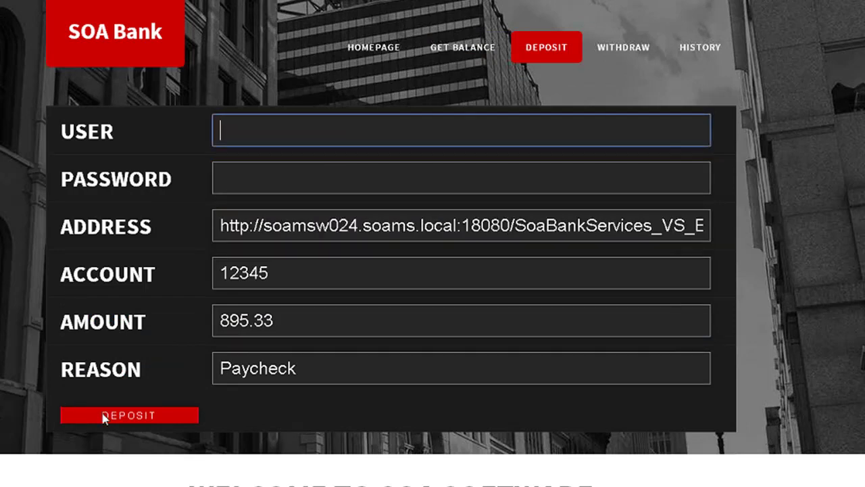
- Open the transaction history page and clear its user and password
{"action": "left_click", "coordinate": [688, 47]}
{"action": "left_click", "coordinate": [347, 138]}
{"action": "key", "text": "ctrl+a"}
{"action": "key", "text": "BackSpace"}
{"action": "key", "text": "Tab"}
{"action": "key", "text": "BackSpace"}
{"action": "key", "text": "Tab"}
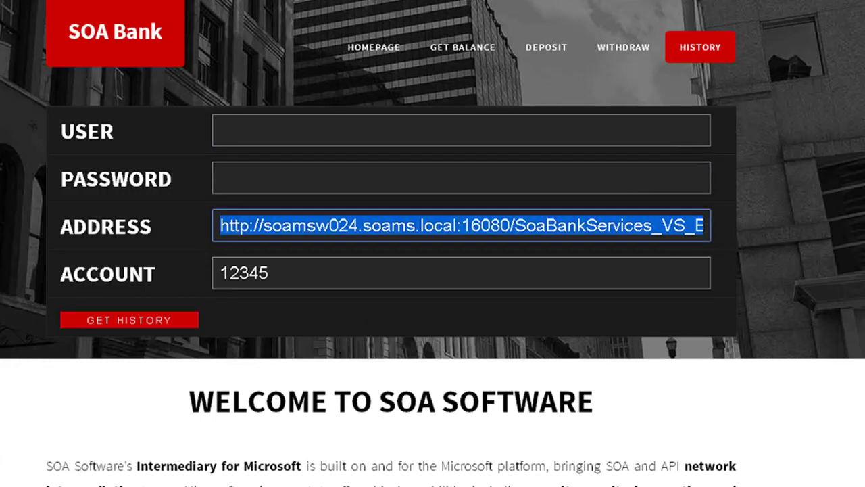
{"action": "type", "text": "http://soamsw024.soams.local:18080/SoaBankServices_VS_BasicHttp_To_NetTcp_Transport_Windows"}
{"action": "left_click", "coordinate": [94, 321]}
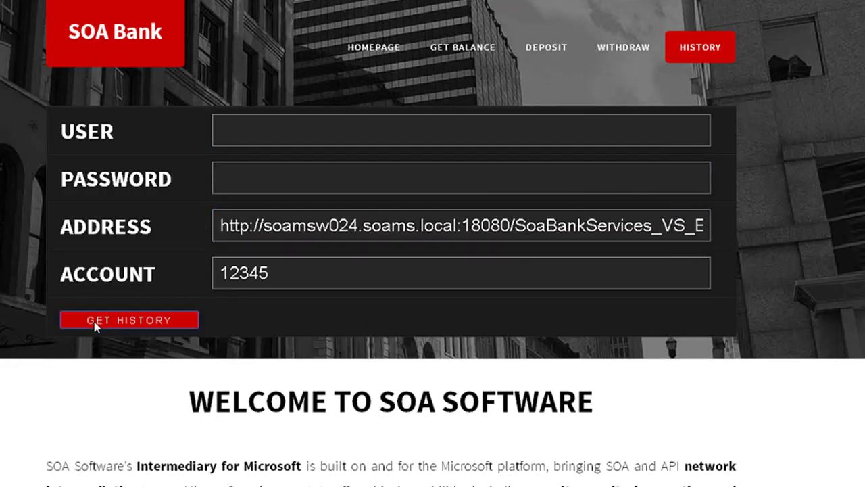
{"action": "left_click_drag", "start_coordinate": [75, 338], "coordinate": [486, 459]}
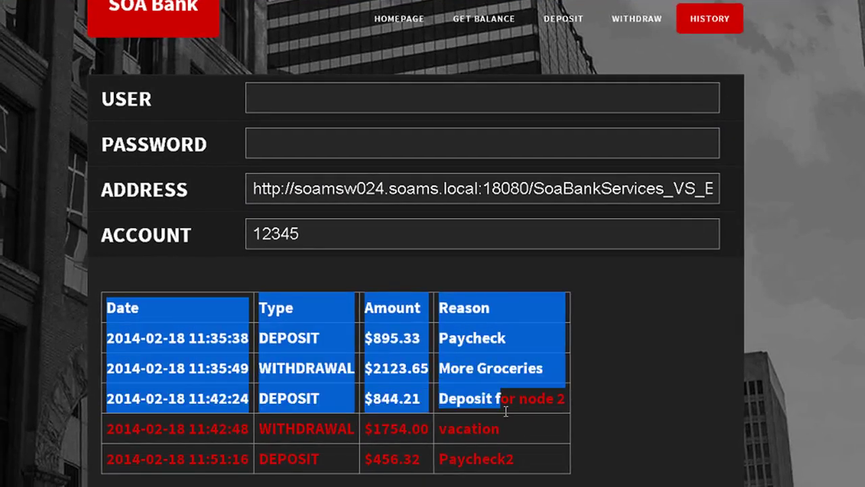
{"action": "left_click_drag", "start_coordinate": [505, 410], "coordinate": [533, 463]}
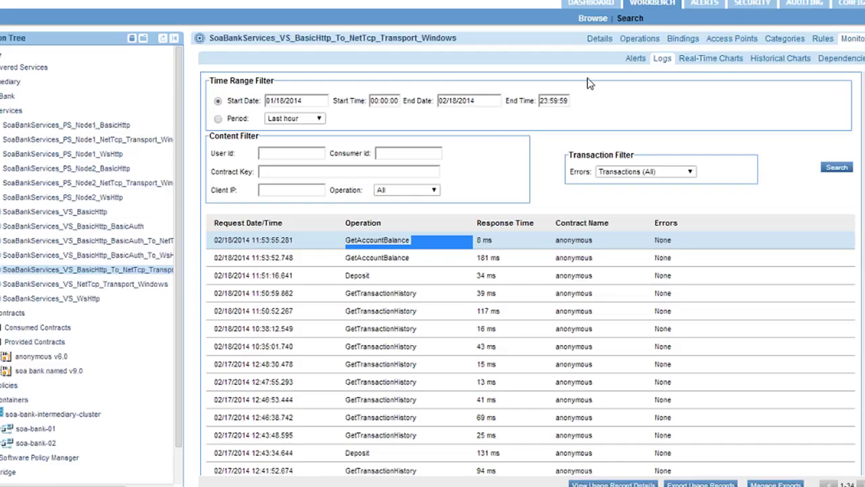
- Reload the virtual service's logs in Policy Manager and examine the next hop URL in the newest GetTransactionHistory usage record
{"action": "left_click", "coordinate": [662, 59]}
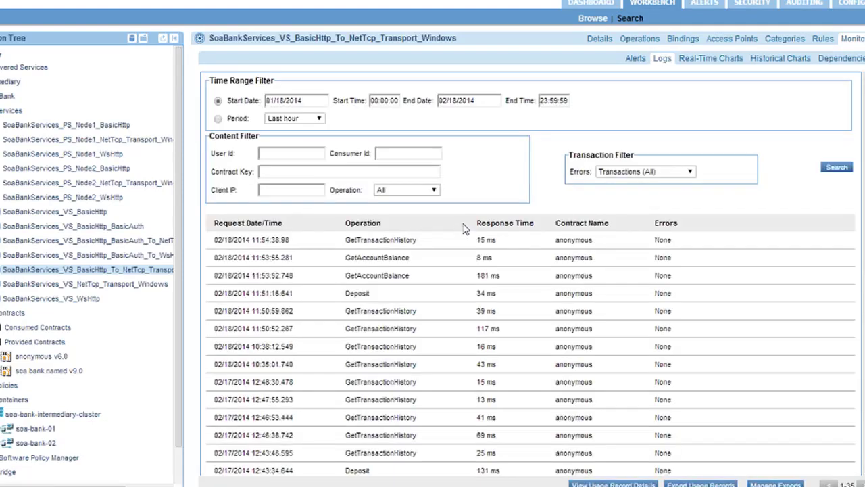
{"action": "double_click", "coordinate": [460, 242]}
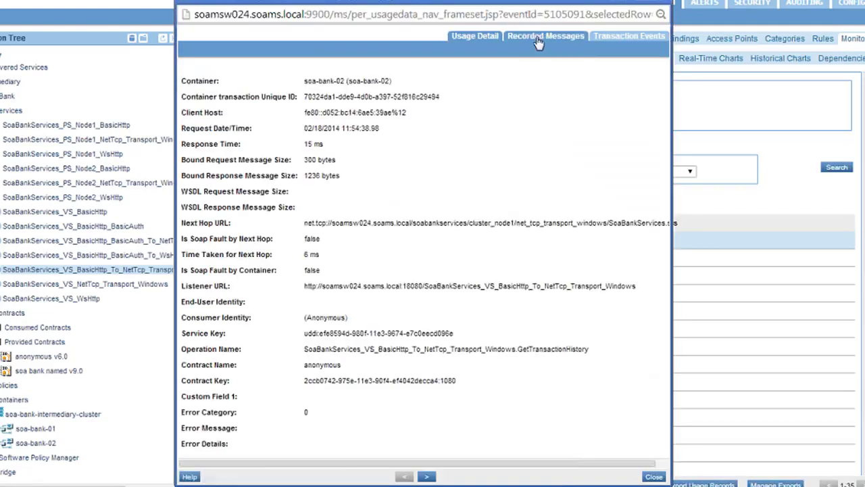
{"action": "left_click_drag", "start_coordinate": [431, 223], "coordinate": [561, 221]}
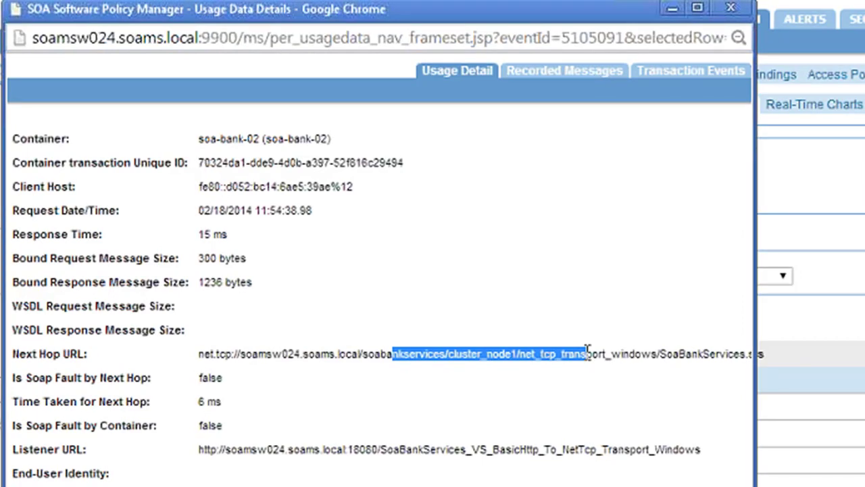
{"action": "left_click", "coordinate": [732, 8]}
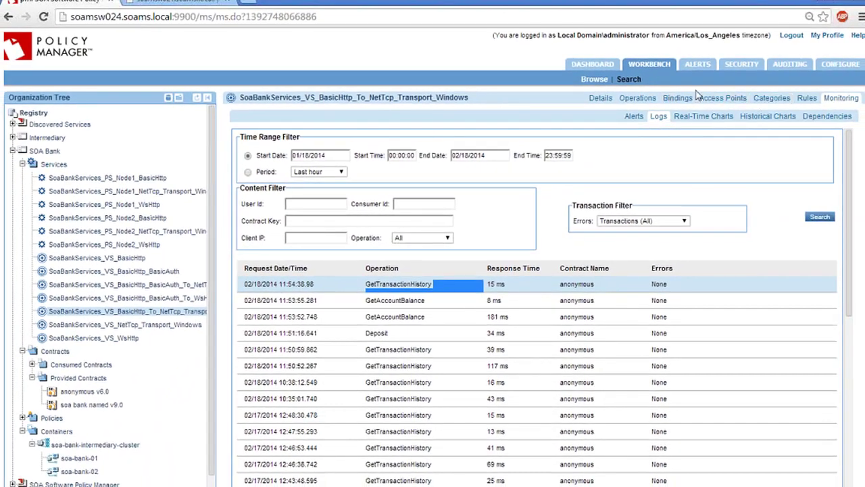
- Route the virtual service's GetAccountBalance operation to the GetAccountBalance operation of SoaBankServices_PS_Node1_NetTcp_Transport_Windows
{"action": "left_click", "coordinate": [638, 100]}
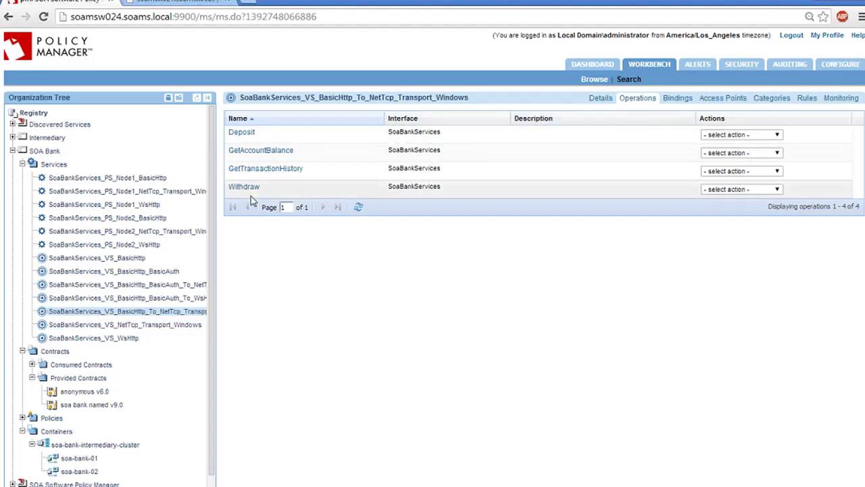
{"action": "left_click", "coordinate": [710, 154]}
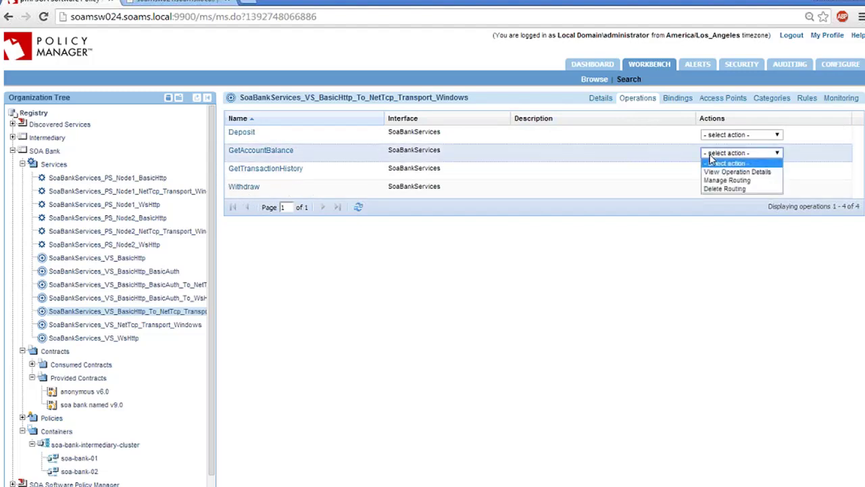
{"action": "left_click", "coordinate": [726, 181]}
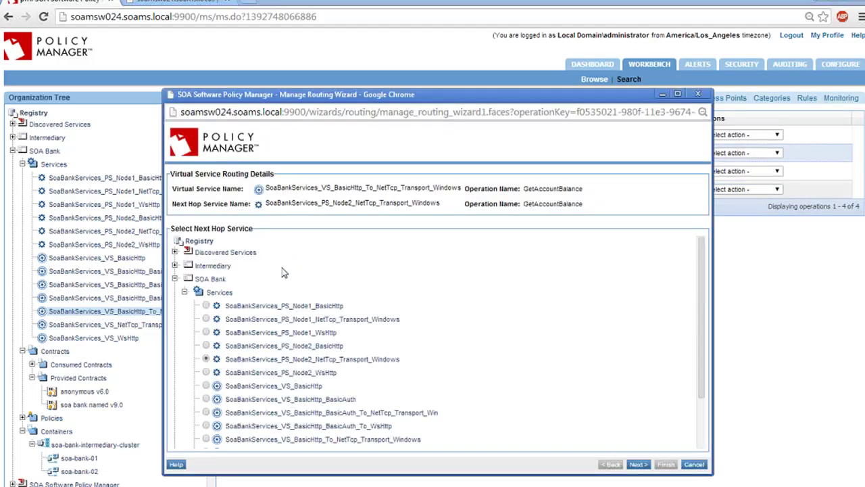
{"action": "left_click", "coordinate": [206, 305]}
{"action": "left_click", "coordinate": [206, 319]}
{"action": "left_click", "coordinate": [638, 465]}
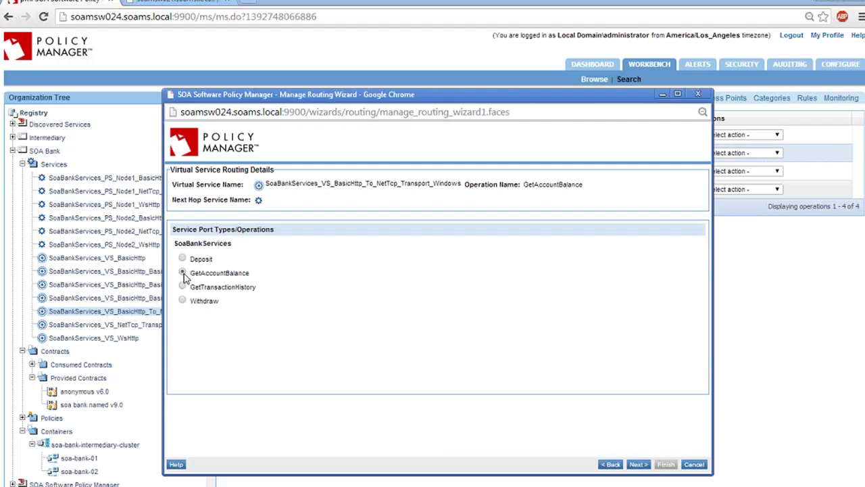
{"action": "left_click", "coordinate": [638, 464]}
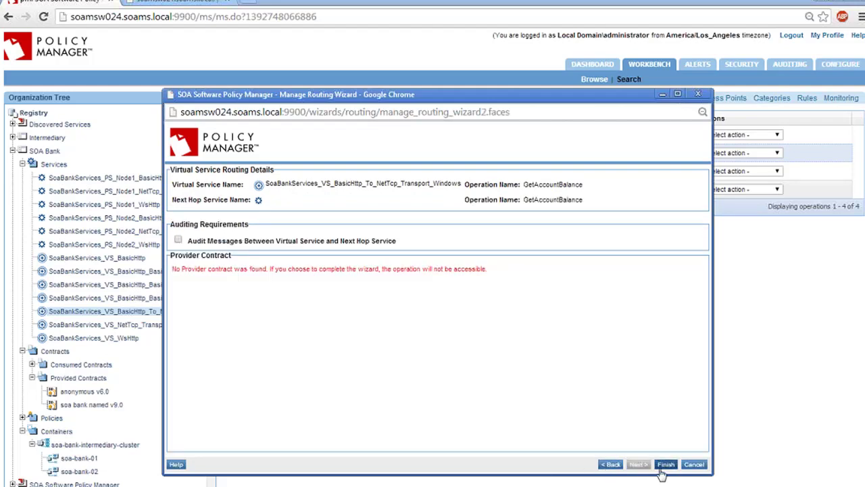
{"action": "left_click", "coordinate": [665, 466]}
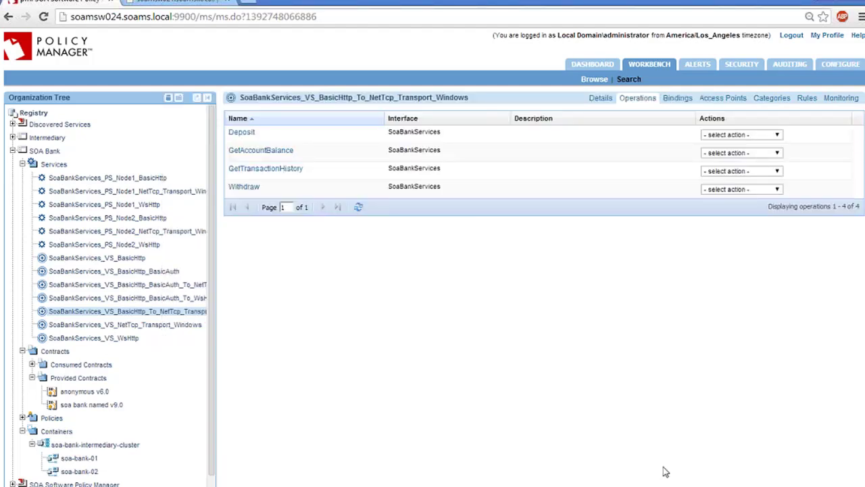
- Open the existing access point of SoaBankServices_PS_Node1_NetTcp_Transport_Windows and examine its NET.TCP URL
{"action": "left_click", "coordinate": [142, 194]}
{"action": "left_click", "coordinate": [718, 100]}
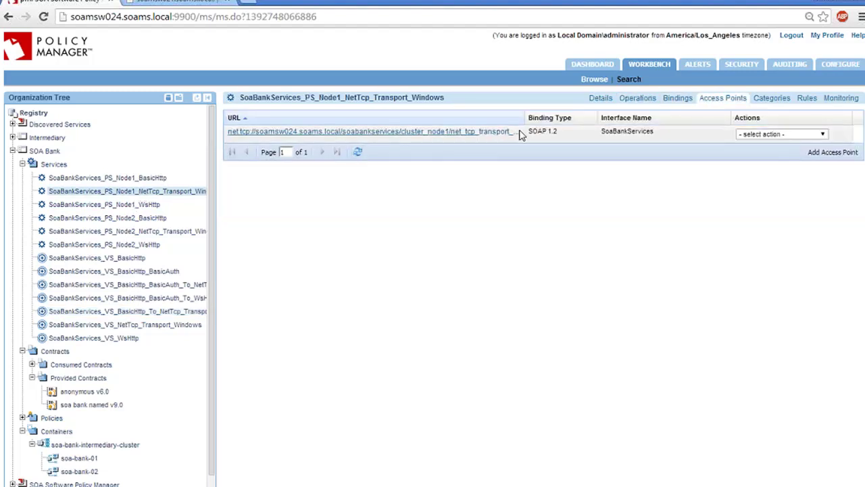
{"action": "left_click_drag", "start_coordinate": [520, 135], "coordinate": [344, 123]}
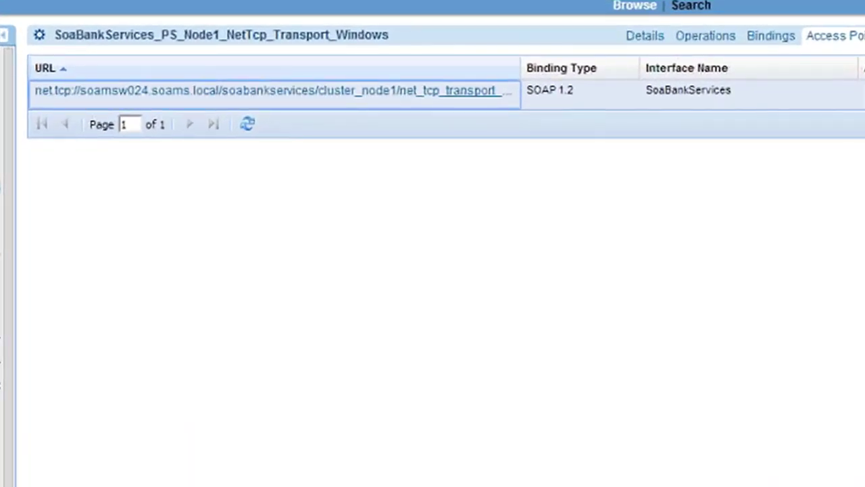
{"action": "left_click", "coordinate": [359, 93]}
{"action": "left_click_drag", "start_coordinate": [728, 301], "coordinate": [390, 299]}
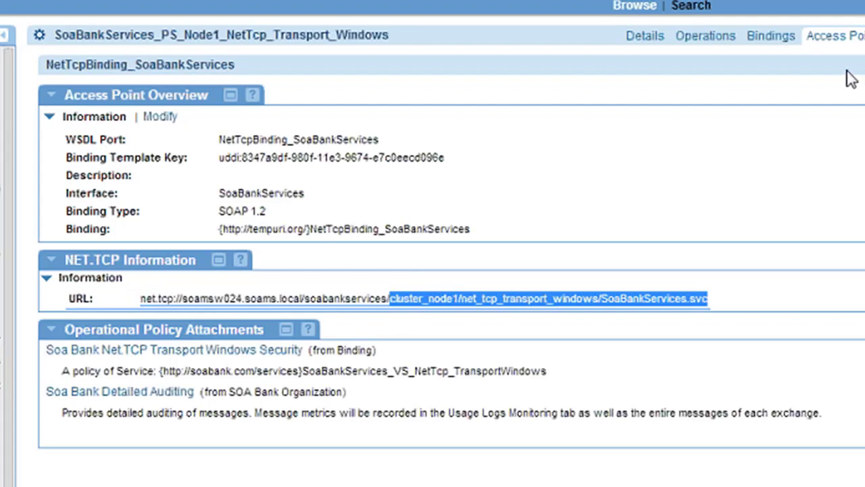
{"action": "left_click", "coordinate": [835, 39]}
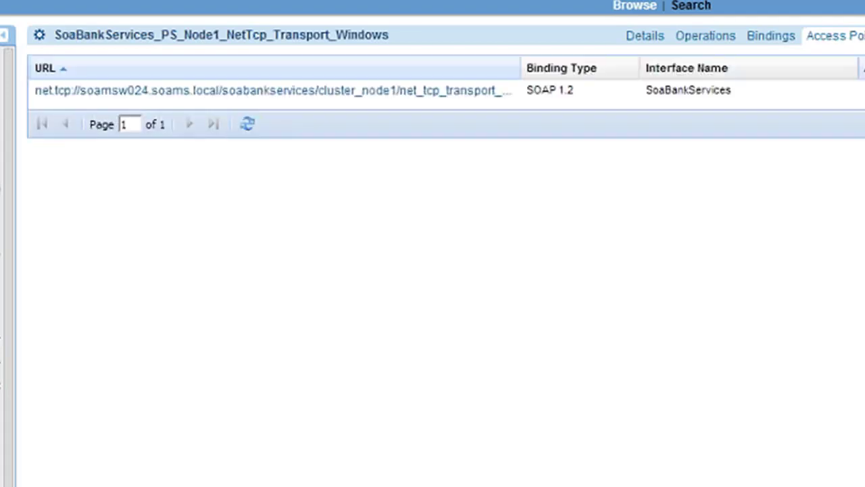
{"action": "left_click", "coordinate": [860, 91]}
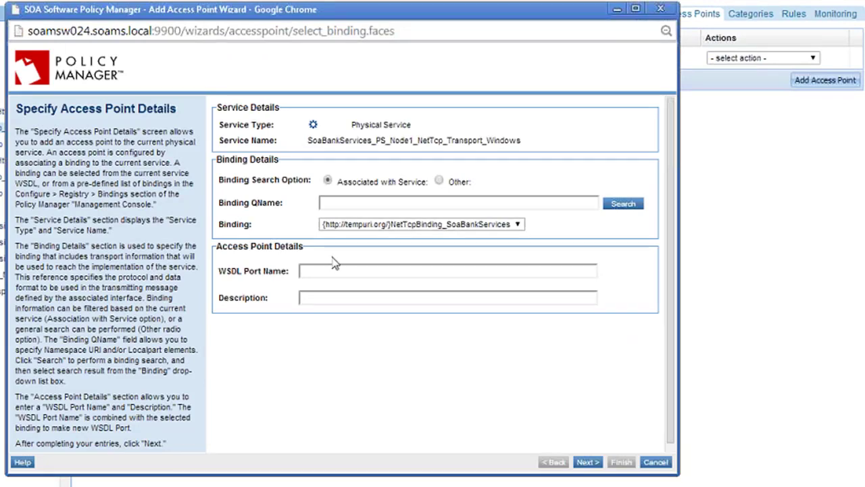
{"action": "left_click", "coordinate": [661, 10]}
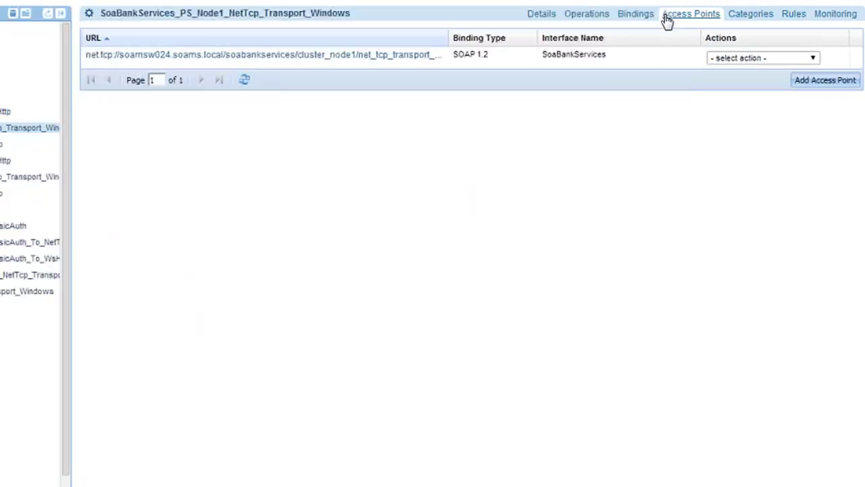
- Copy the full NET.TCP URL from the details of the Node1 service's existing access point
{"action": "left_click", "coordinate": [336, 59]}
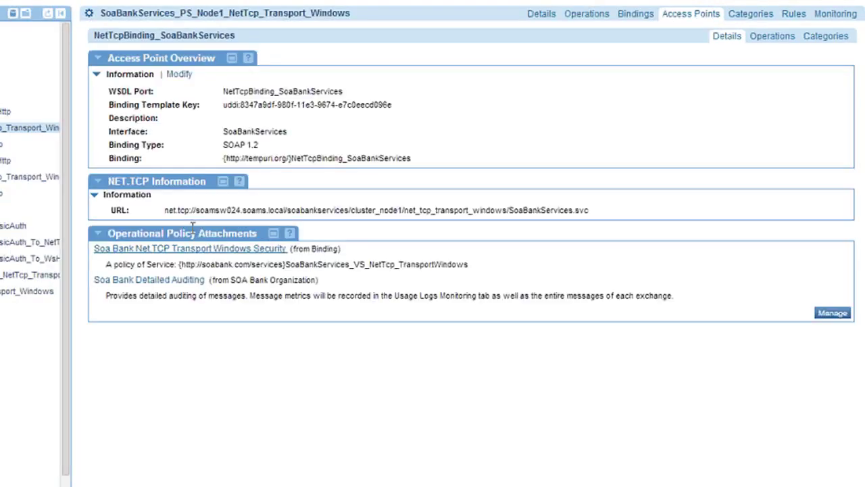
{"action": "left_click_drag", "start_coordinate": [163, 211], "coordinate": [591, 211]}
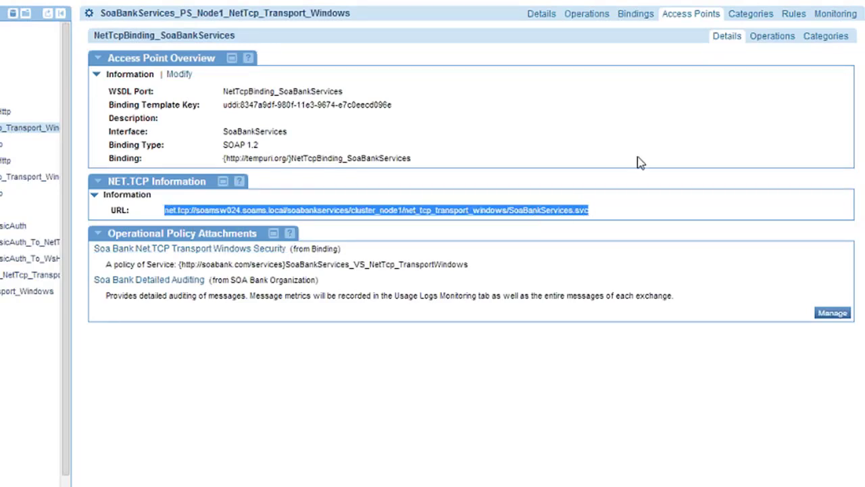
{"action": "left_click", "coordinate": [680, 14]}
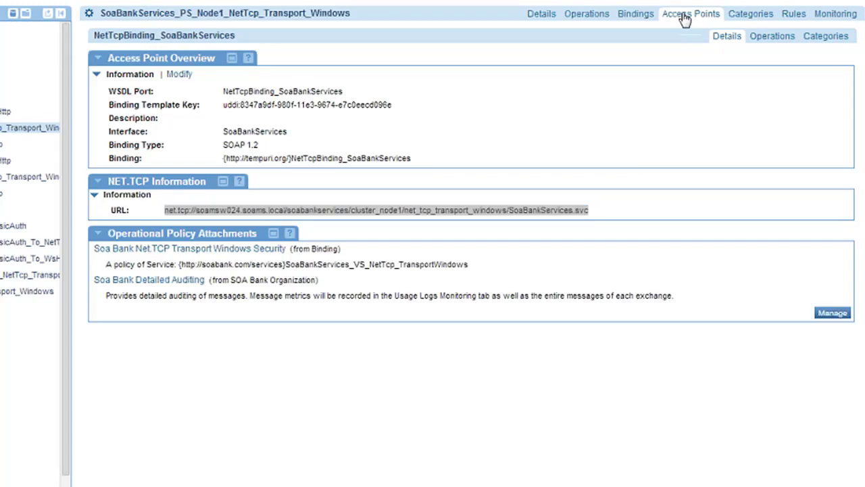
- Start a new access point for the Node1 NetTcp service with NetTcpBinding_SoaBankServices and the WSDL port name node2
{"action": "left_click", "coordinate": [810, 81]}
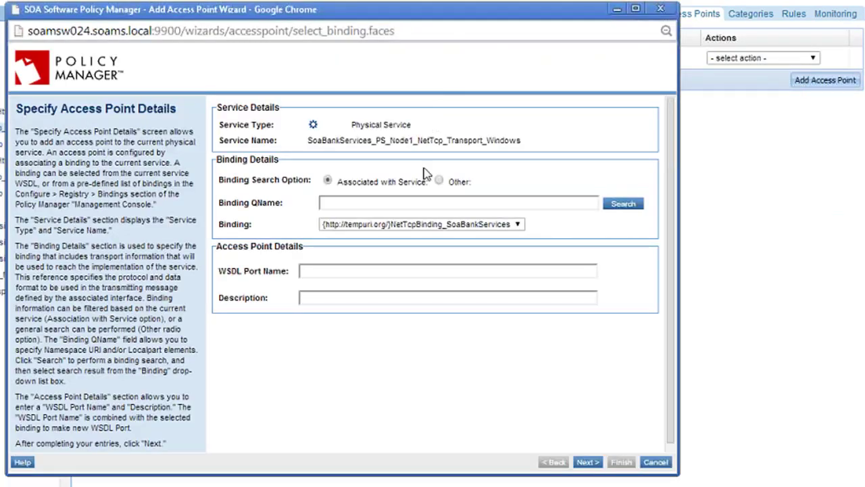
{"action": "left_click", "coordinate": [345, 271]}
{"action": "type", "text": "node2"}
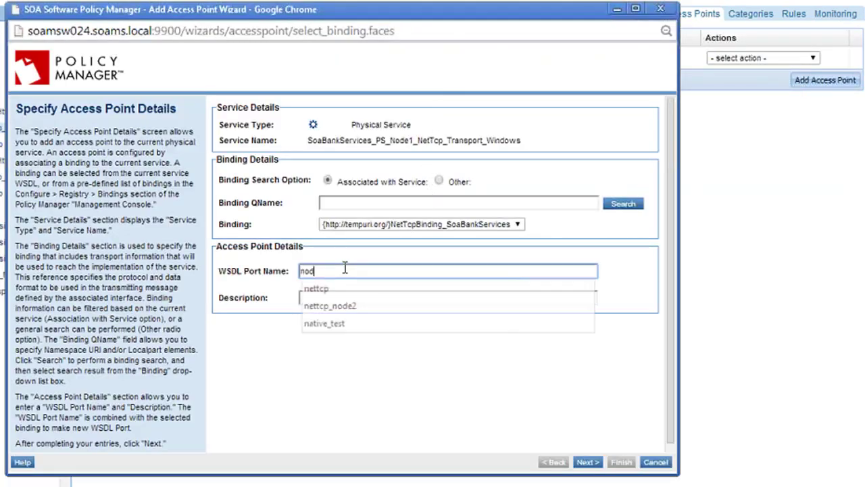
{"action": "left_click", "coordinate": [586, 462]}
- Create the access point with URL net.tcp://soamsw024.soams.local/soabankservices/cluster_node2/net_tcp_transport_windows/SoaBankServices.svc and widen the access point list's URL column
{"action": "left_click", "coordinate": [326, 281]}
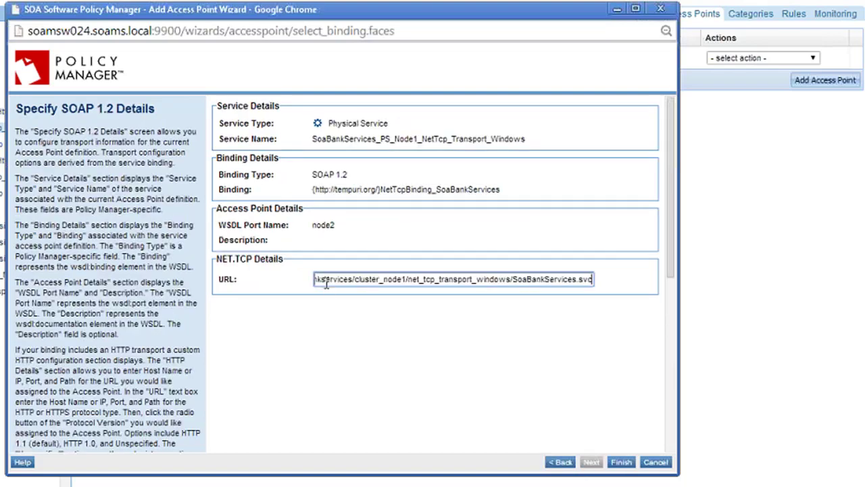
{"action": "key", "text": "Down"}
{"action": "key", "text": "Down"}
{"action": "key", "text": "Down"}
{"action": "key", "text": "Return"}
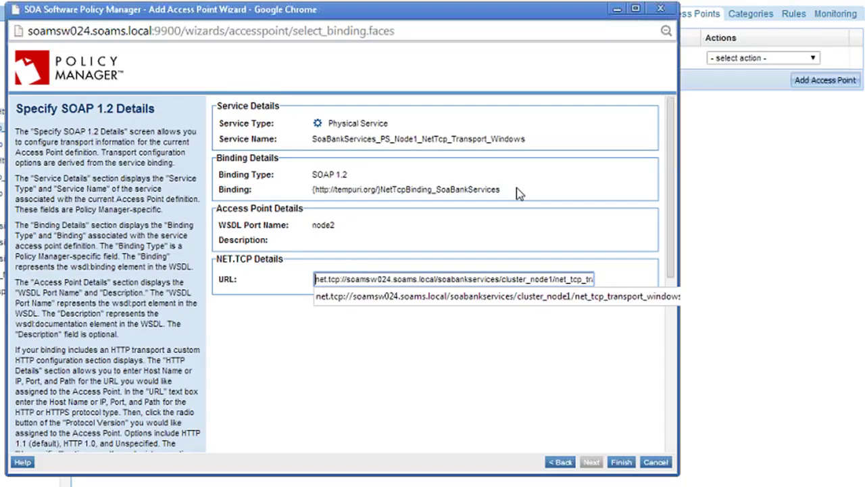
{"action": "key", "text": "ctrl+shift+Right"}
{"action": "key", "text": "ctrl+shift+Right"}
{"action": "key", "text": "ctrl+shift+Right"}
{"action": "key", "text": "ctrl+shift+Right"}
{"action": "key", "text": "ctrl+shift+Right"}
{"action": "key", "text": "ctrl+shift+Right"}
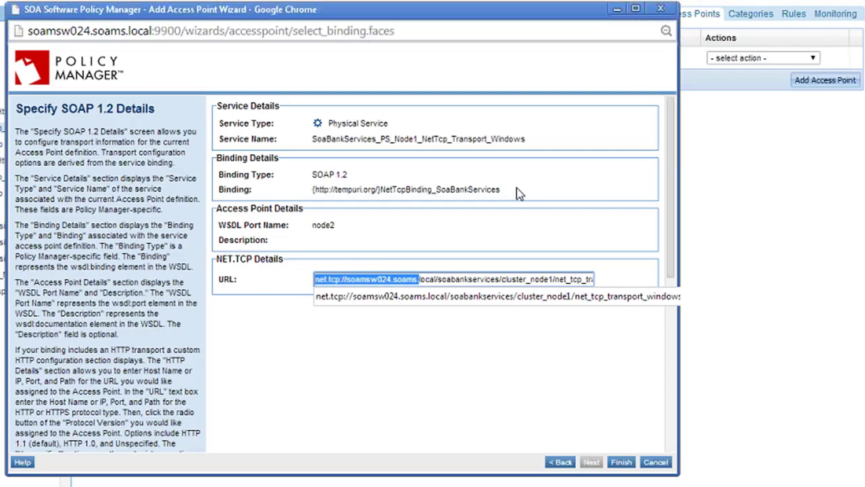
{"action": "key", "text": "ctrl+Right"}
{"action": "key", "text": "ctrl+Right"}
{"action": "key", "text": "Delete"}
{"action": "type", "text": "2"}
{"action": "key", "text": "BackSpace"}
{"action": "type", "text": "/"}
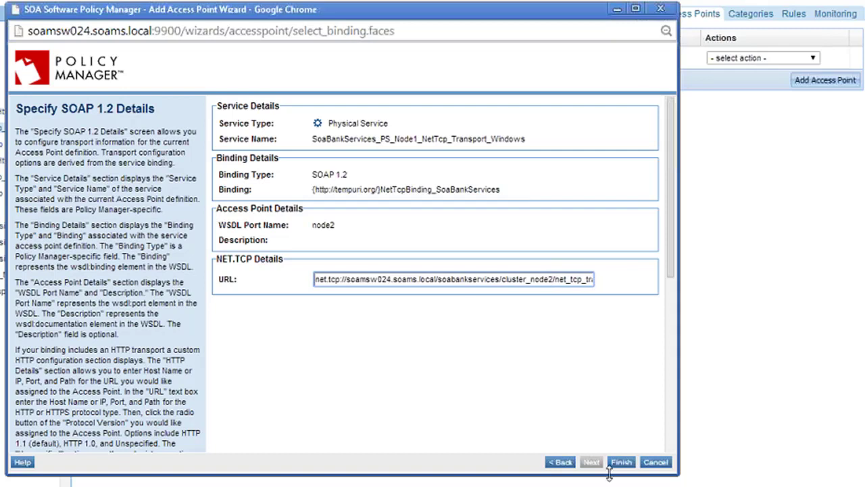
{"action": "left_click", "coordinate": [629, 462]}
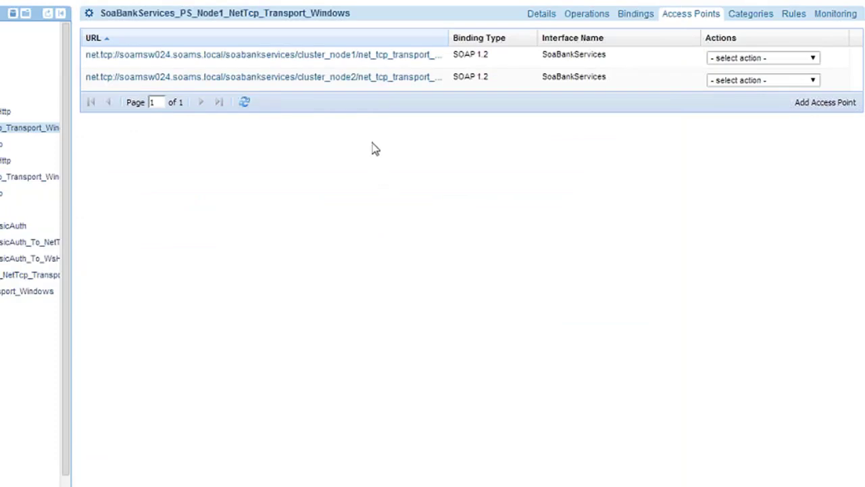
{"action": "left_click_drag", "start_coordinate": [447, 43], "coordinate": [582, 39]}
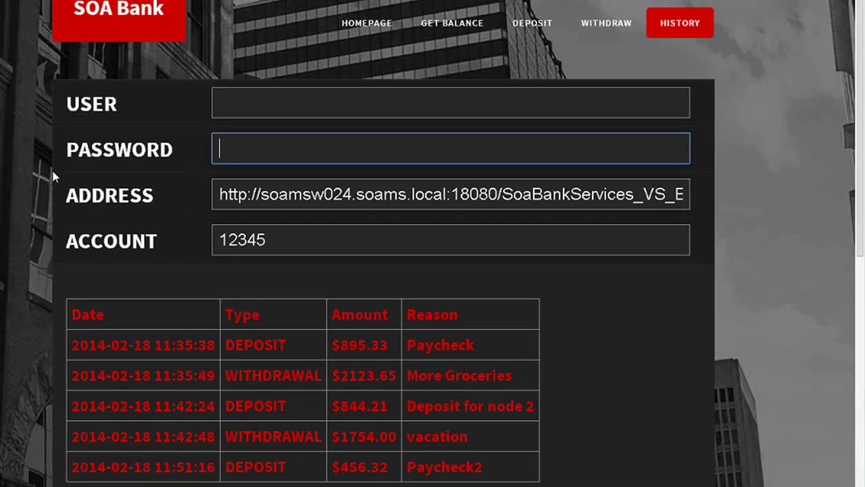
- Switch to the SOA Bank client and retrieve the transaction history from the BasicHttp-to-NetTcp virtual service for review
{"action": "left_click", "coordinate": [395, 194]}
{"action": "key", "text": "ctrl+a"}
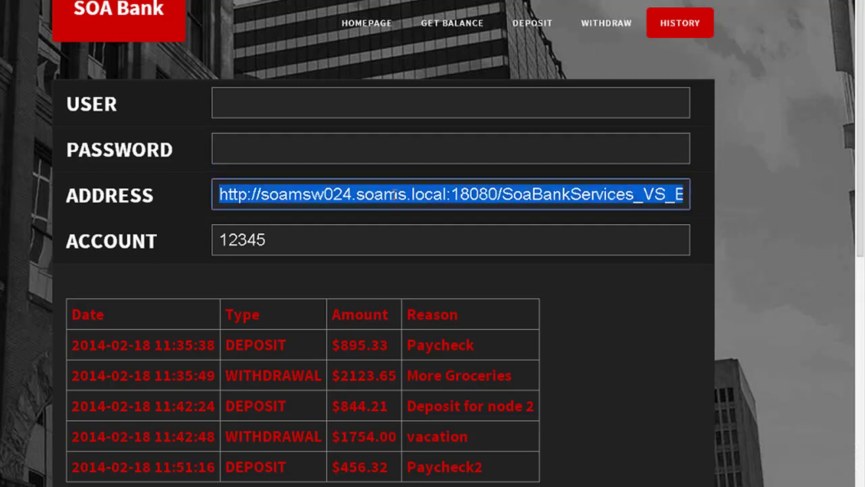
{"action": "key", "text": "alt+Tab"}
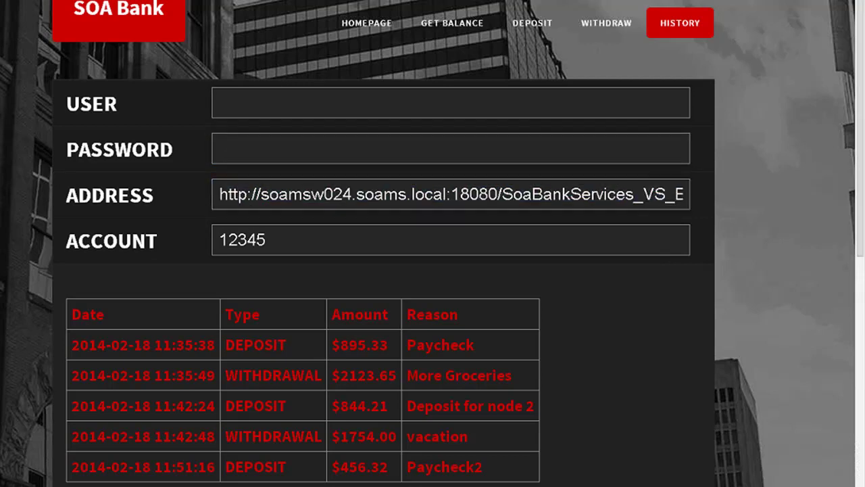
{"action": "scroll", "coordinate": [433, 244], "scroll_direction": "down", "scroll_amount": 2}
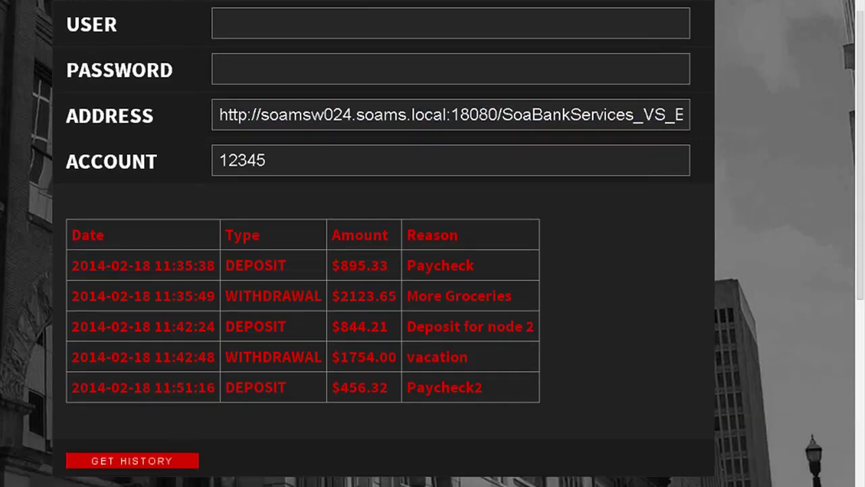
{"action": "left_click", "coordinate": [162, 465]}
{"action": "left_click_drag", "start_coordinate": [79, 320], "coordinate": [396, 299]}
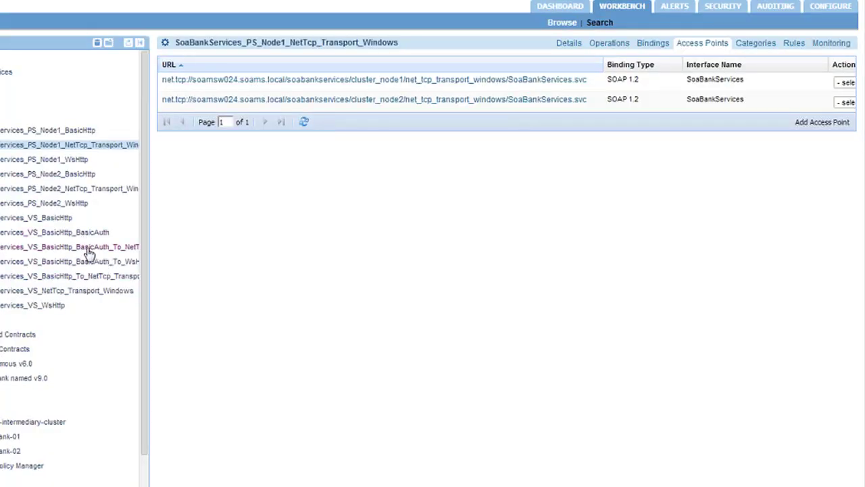
- Open the logs of SoaBankServices_VS_BasicHttp_To_NetTcp_Transport_Windows in Policy Manager and examine the newest GetTransactionHistory record's next hop URL
{"action": "left_click", "coordinate": [82, 279]}
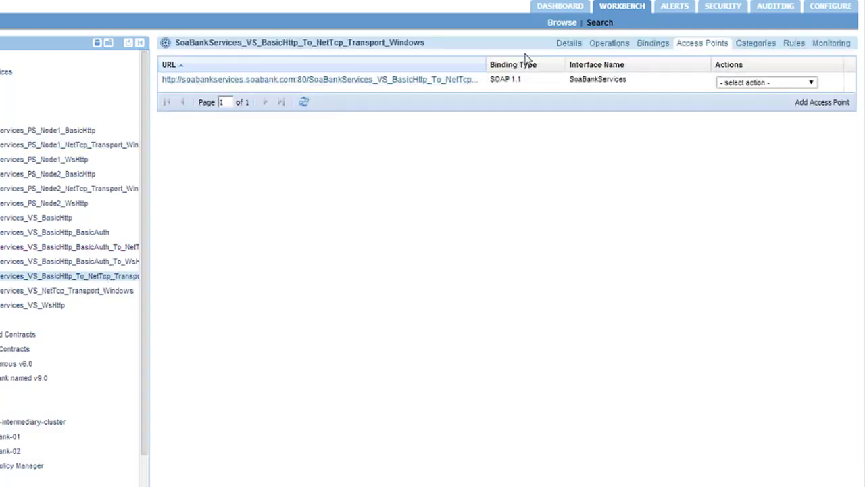
{"action": "left_click", "coordinate": [572, 44]}
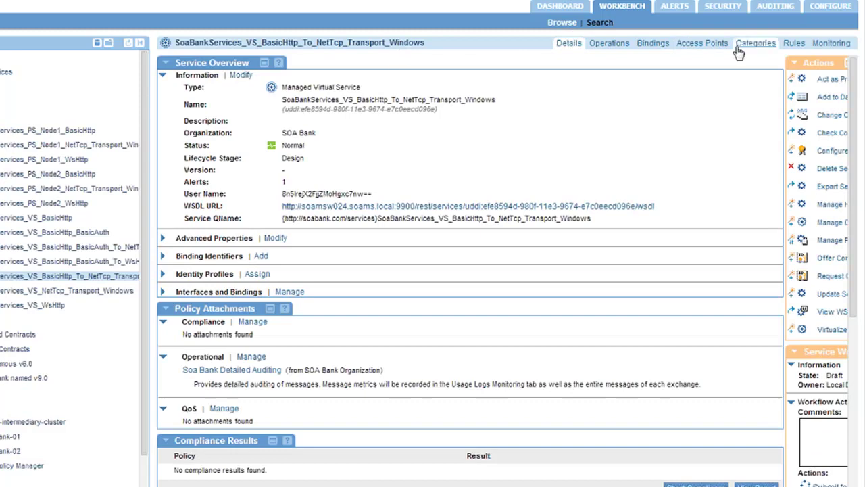
{"action": "left_click", "coordinate": [831, 44]}
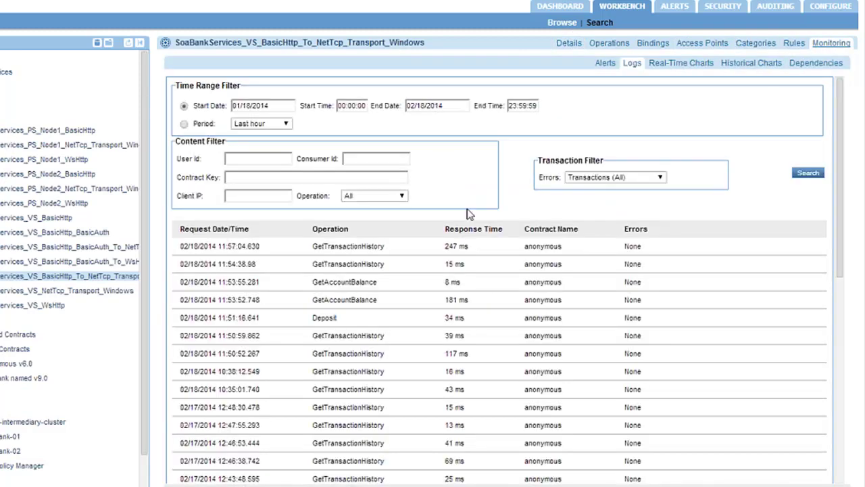
{"action": "left_click", "coordinate": [390, 248]}
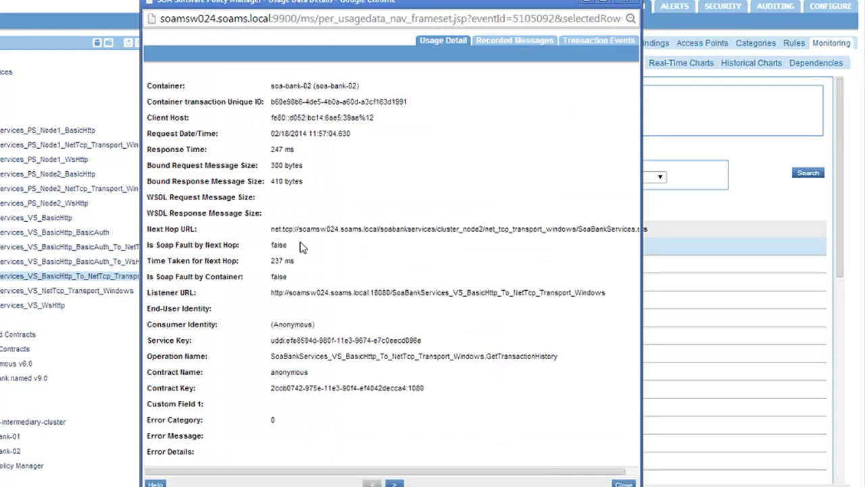
{"action": "left_click_drag", "start_coordinate": [297, 231], "coordinate": [518, 231]}
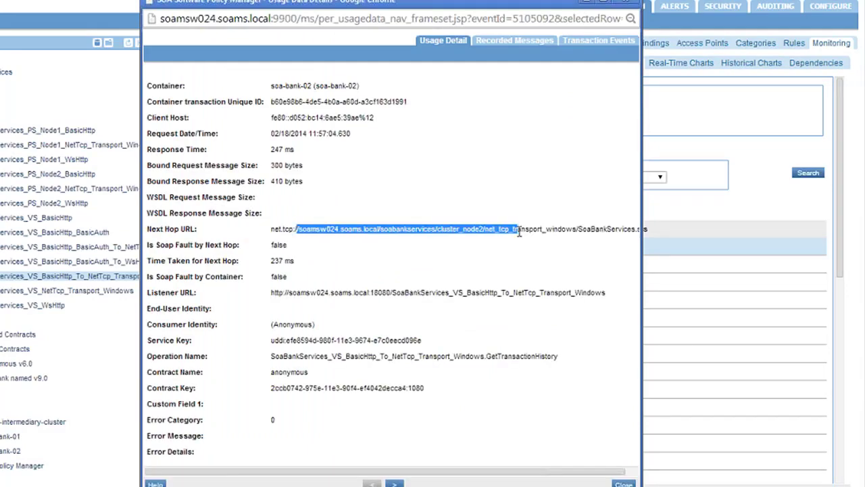
{"action": "left_click", "coordinate": [622, 4]}
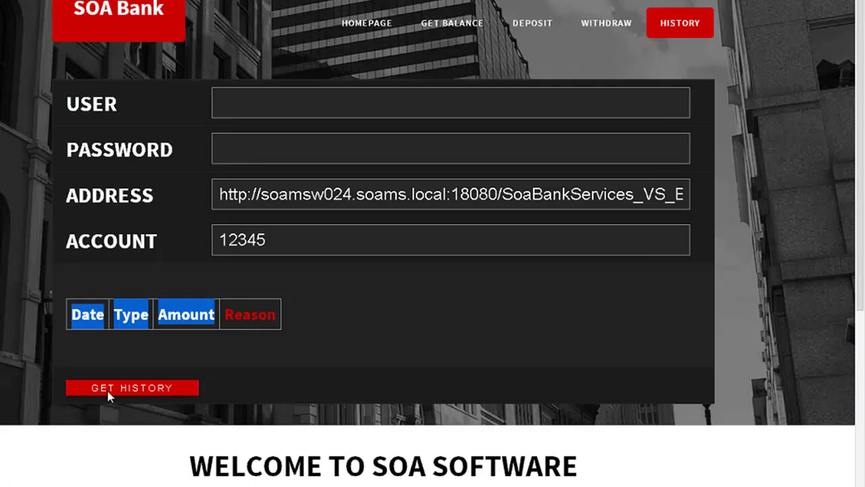
- Request the transaction history once more in the SOA Bank client and examine the returned rows
{"action": "left_click", "coordinate": [119, 387]}
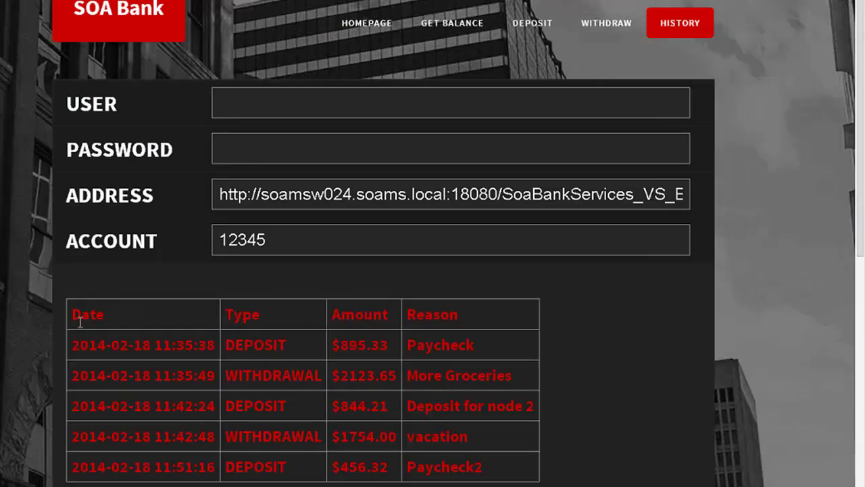
{"action": "left_click_drag", "start_coordinate": [78, 315], "coordinate": [500, 464]}
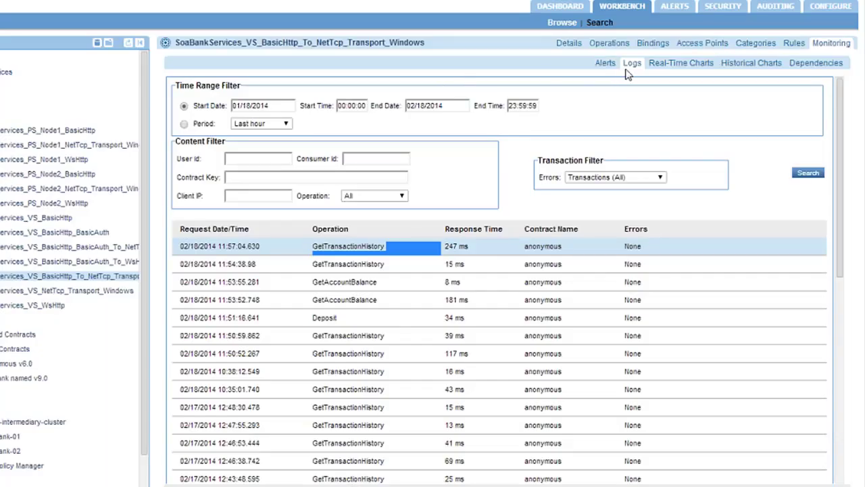
- Refresh the virtual service's logs in Policy Manager and examine the newest GetTransactionHistory record's next hop URL
{"action": "left_click", "coordinate": [628, 66]}
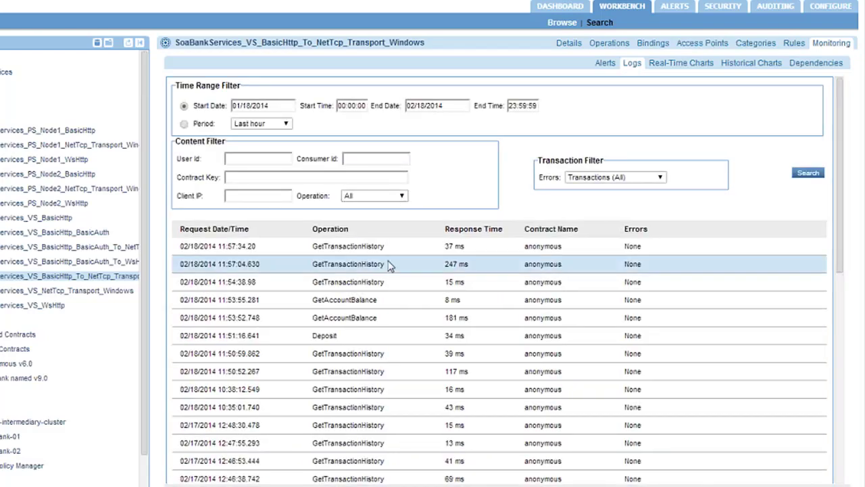
{"action": "double_click", "coordinate": [388, 247]}
{"action": "left_click_drag", "start_coordinate": [315, 226], "coordinate": [558, 233]}
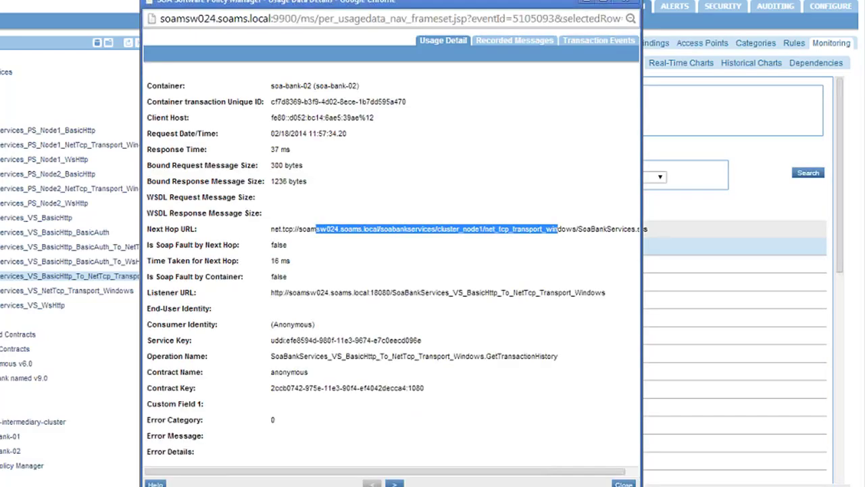
{"action": "left_click", "coordinate": [626, 7]}
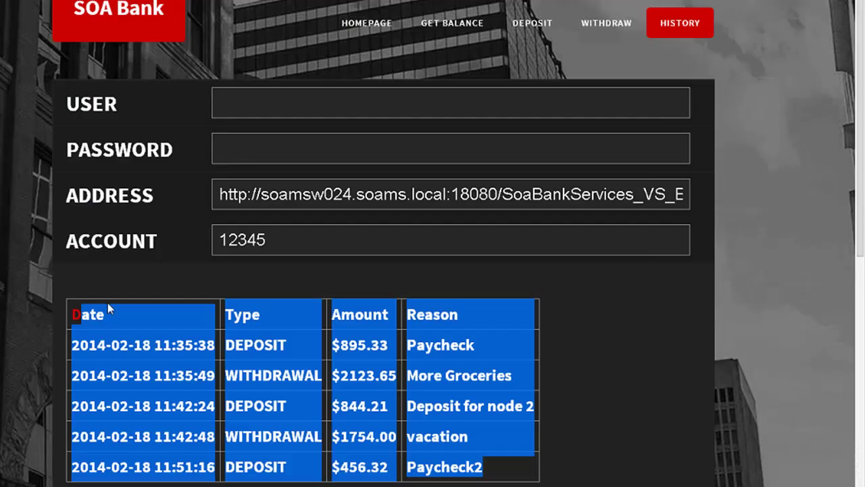
- Switch to the SOA Bank client and request the transaction history several times through port 18080, comparing the returned rows
{"action": "left_click", "coordinate": [107, 303]}
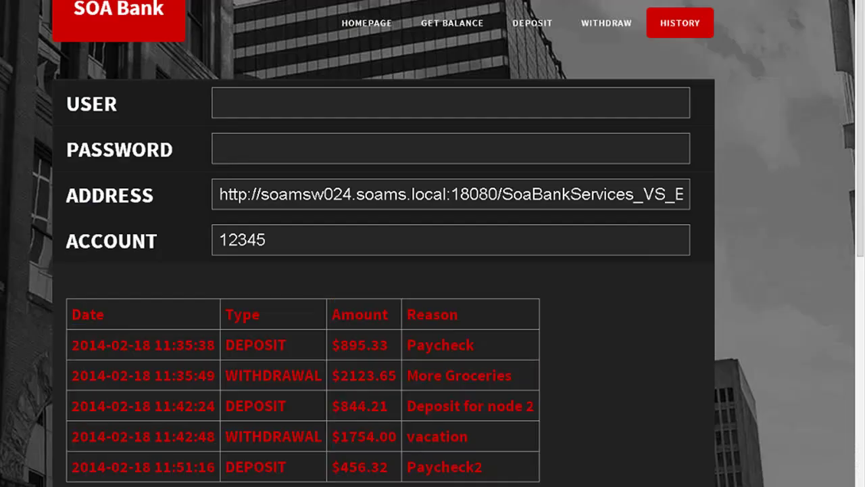
{"action": "scroll", "coordinate": [432, 270], "scroll_direction": "down", "scroll_amount": 1}
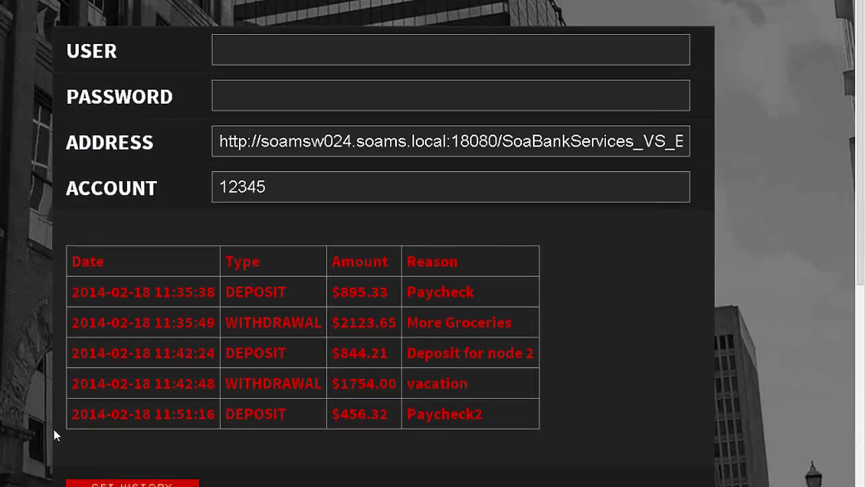
{"action": "left_click", "coordinate": [101, 482]}
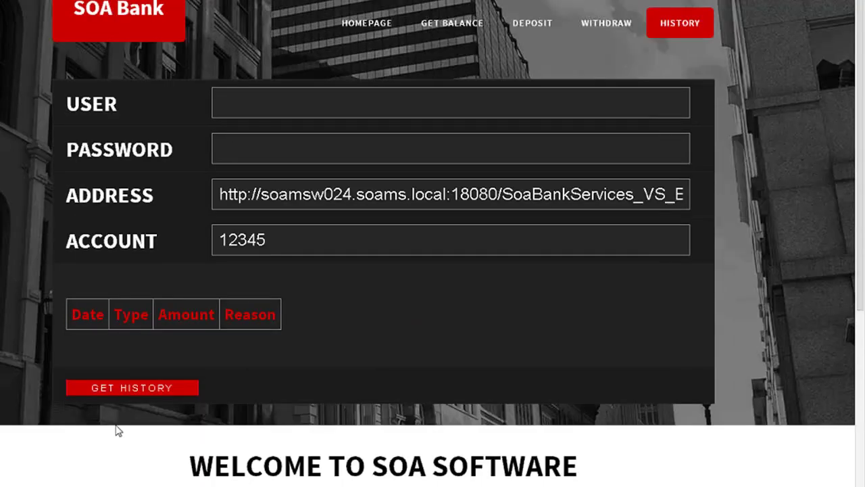
{"action": "left_click", "coordinate": [152, 392]}
{"action": "scroll", "coordinate": [433, 270], "scroll_direction": "down", "scroll_amount": 1}
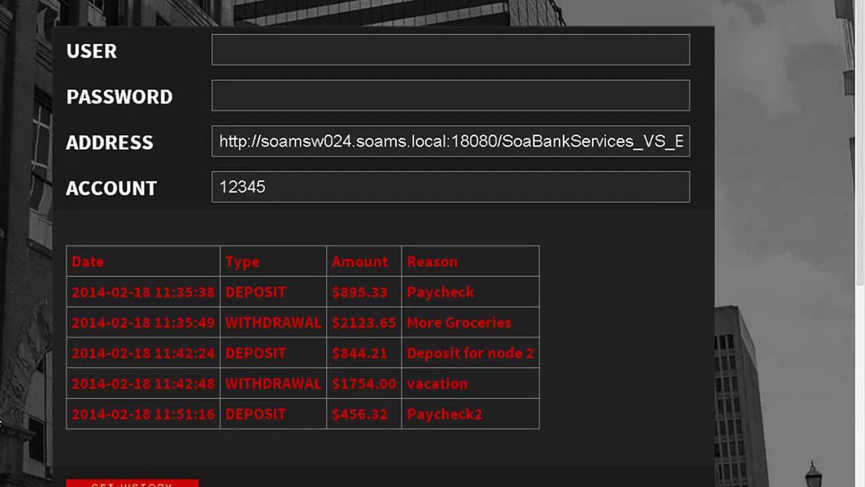
{"action": "left_click", "coordinate": [89, 483]}
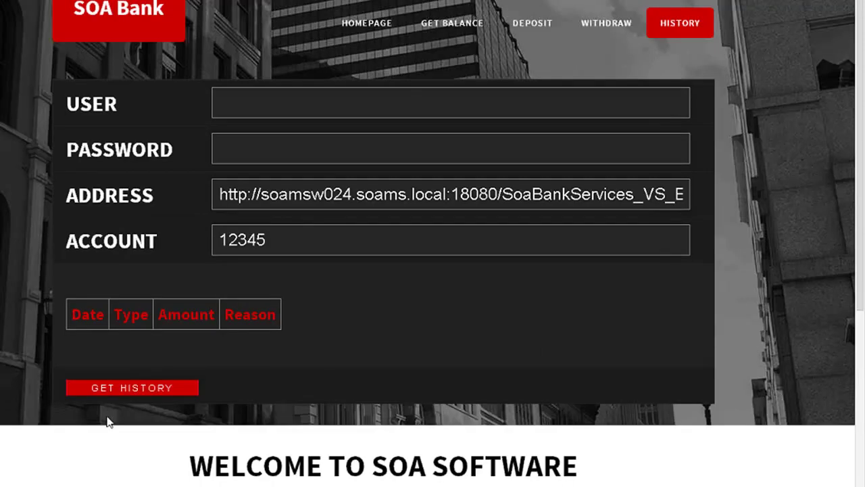
{"action": "left_click", "coordinate": [144, 389]}
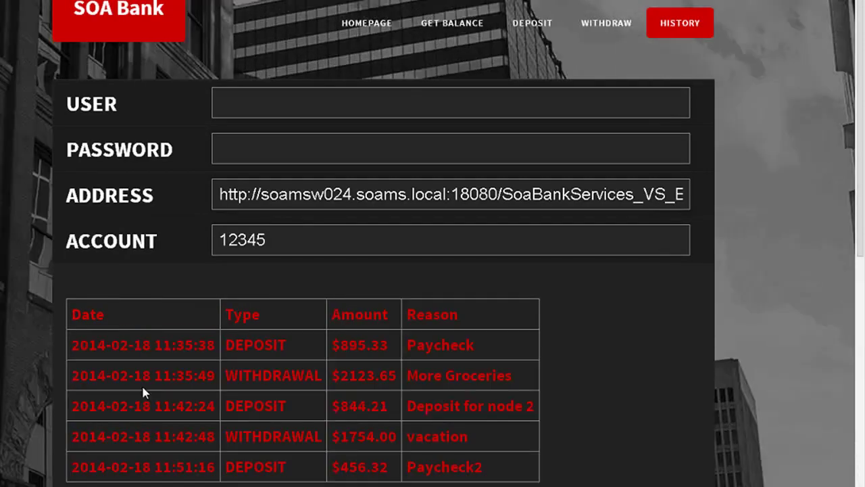
- Change the port in the service address to 16080 and request the transaction history through it repeatedly
{"action": "left_click", "coordinate": [478, 193]}
{"action": "key", "text": "BackSpace"}
{"action": "type", "text": "6"}
{"action": "left_click", "coordinate": [60, 280]}
{"action": "scroll", "coordinate": [62, 284], "scroll_direction": "down", "scroll_amount": 1}
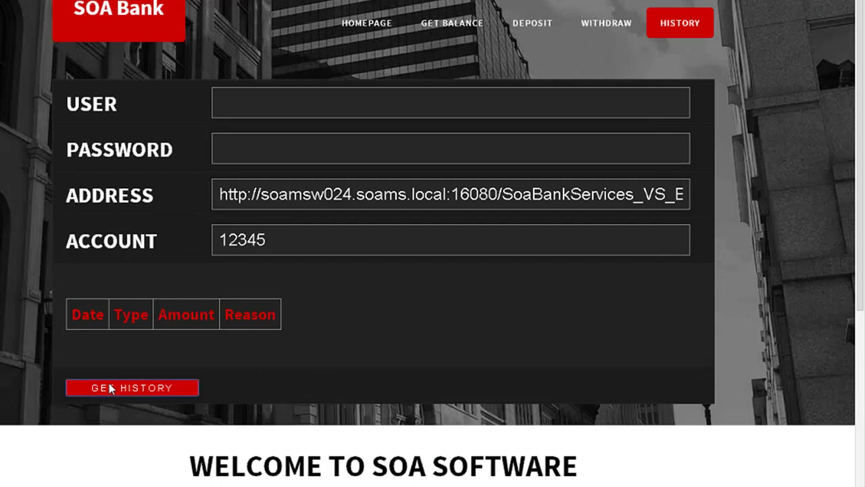
{"action": "left_click", "coordinate": [112, 386]}
{"action": "scroll", "coordinate": [63, 380], "scroll_direction": "down", "scroll_amount": 1}
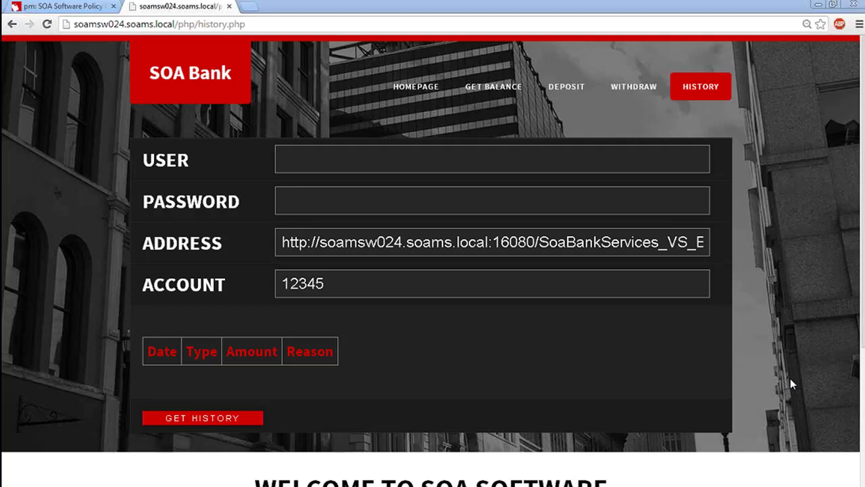
- Switch to Policy Manager, open the SOA Bank organization's details and examine its list of organization identities
{"action": "left_click", "coordinate": [62, 7]}
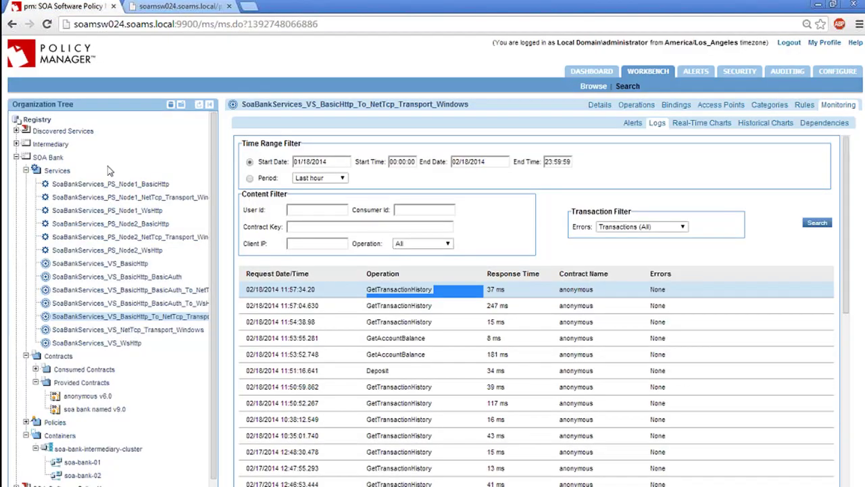
{"action": "left_click", "coordinate": [48, 157]}
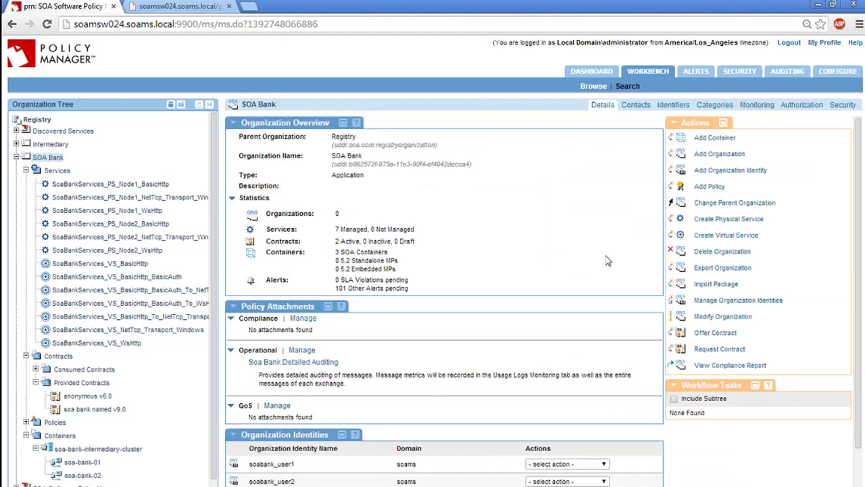
{"action": "scroll", "coordinate": [607, 260], "scroll_direction": "down", "scroll_amount": 3}
{"action": "left_click_drag", "start_coordinate": [249, 380], "coordinate": [630, 426]}
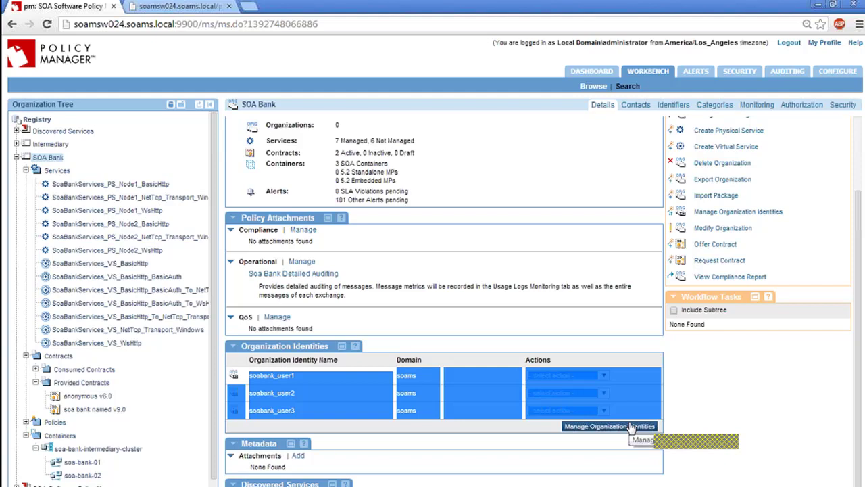
{"action": "left_click", "coordinate": [723, 384]}
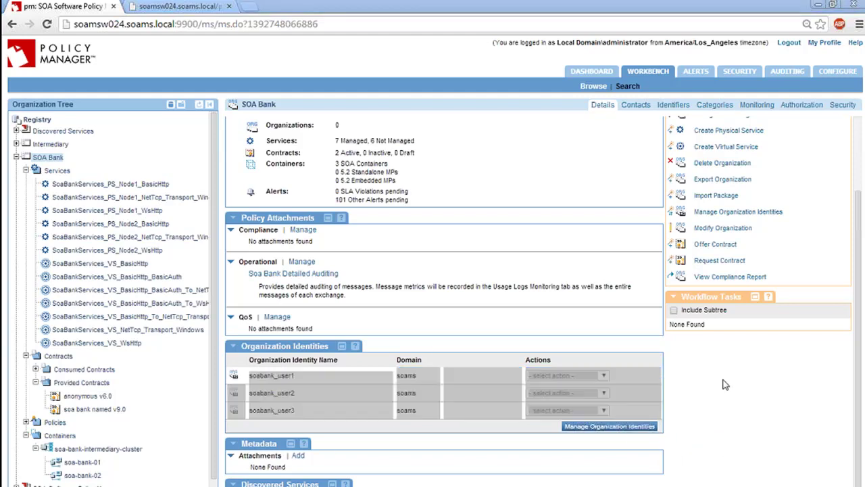